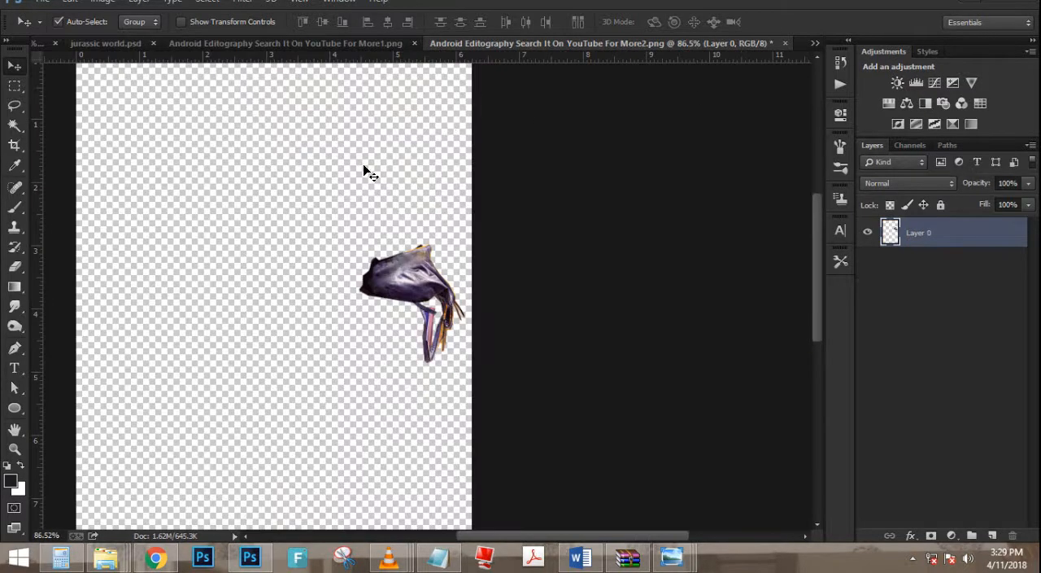
- Bring the purple bag cutout into the Student of the Year 2 poster and align it with the badge's upper right corner
scroll(364, 172, down, 3)
drag(511, 207, 527, 238)
scroll(600, 230, up, 8)
drag(451, 302, 559, 283)
scroll(559, 283, down, 8)
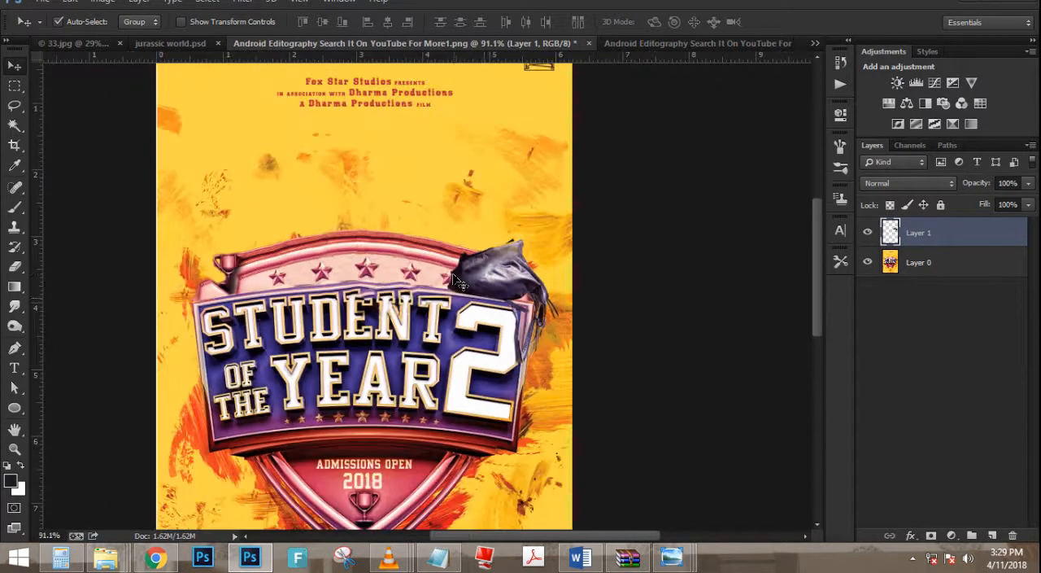
scroll(546, 214, down, 2)
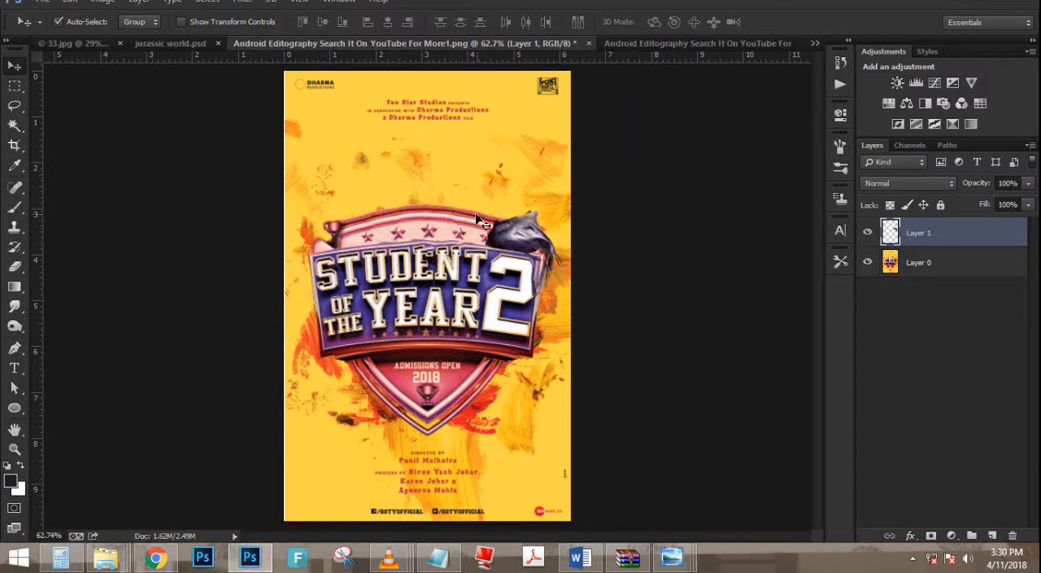
- Copy the lying man's two layers from jurassic world.psd into the poster and place him above the title
click(171, 45)
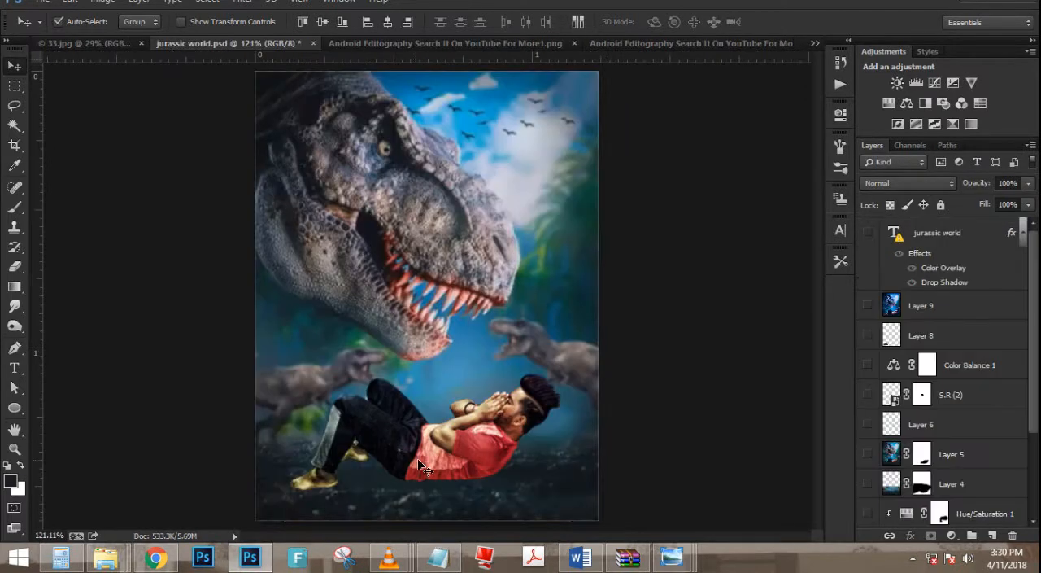
drag(418, 458, 429, 298)
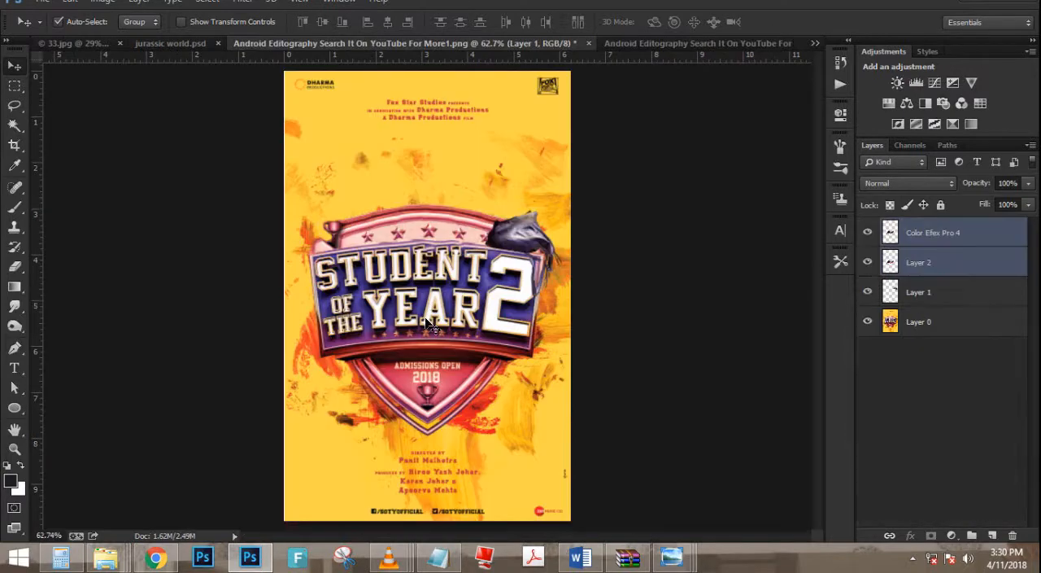
scroll(452, 285, up, 4)
drag(455, 338, 454, 168)
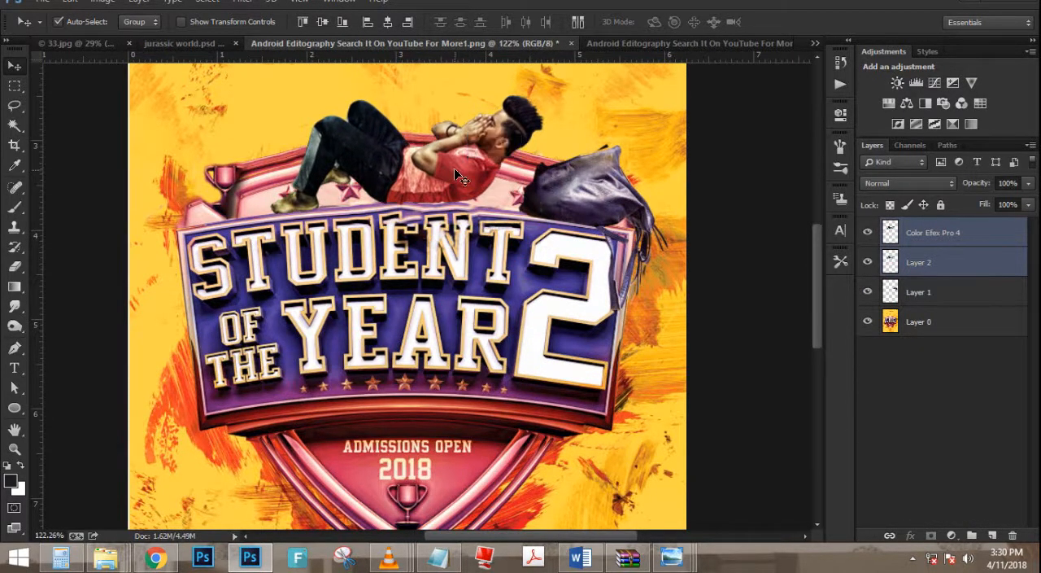
- Scale the man up to about 126% and position him so he lies on the badge with his head by the bag
scroll(454, 168, down, 4)
scroll(476, 159, up, 3)
key(ctrl+t)
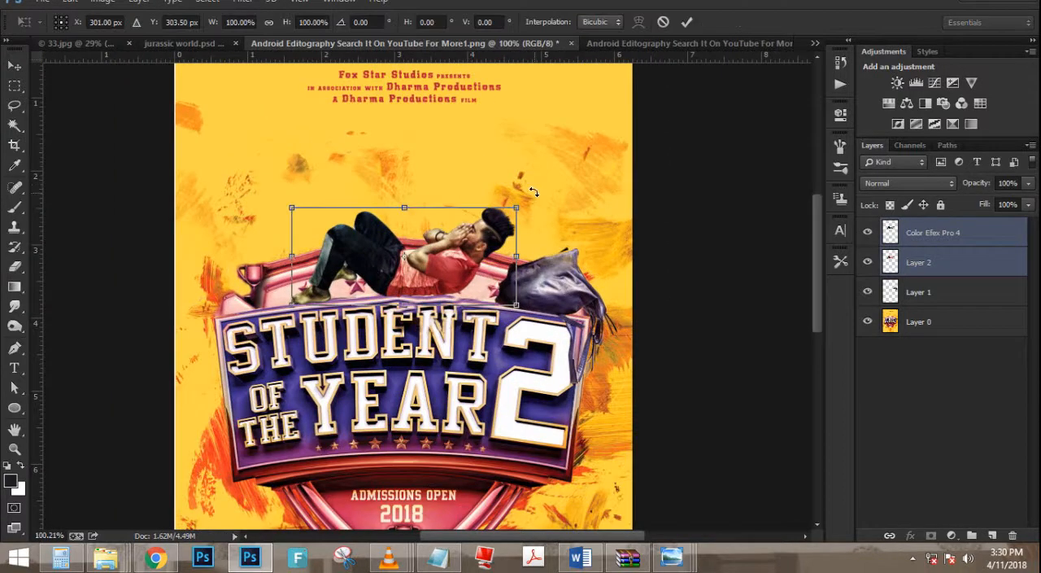
drag(516, 209, 547, 194)
drag(451, 251, 461, 241)
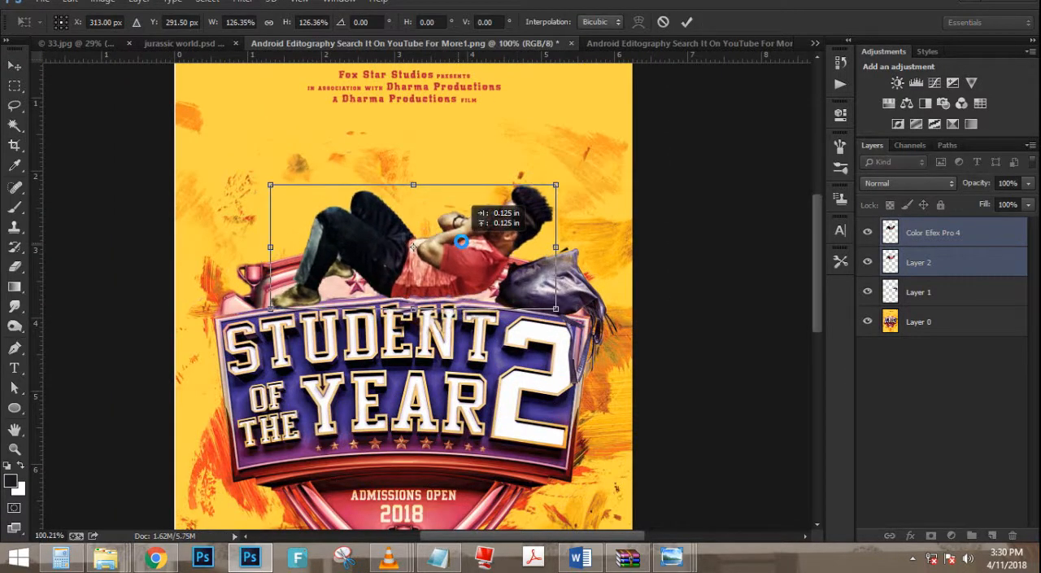
key(Return)
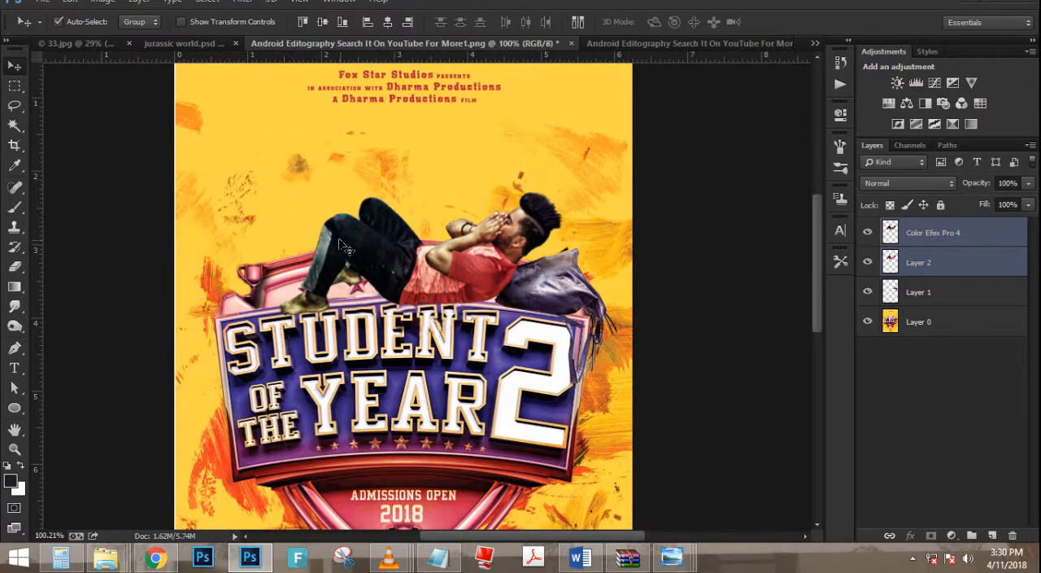
scroll(347, 247, down, 2)
scroll(410, 215, up, 1)
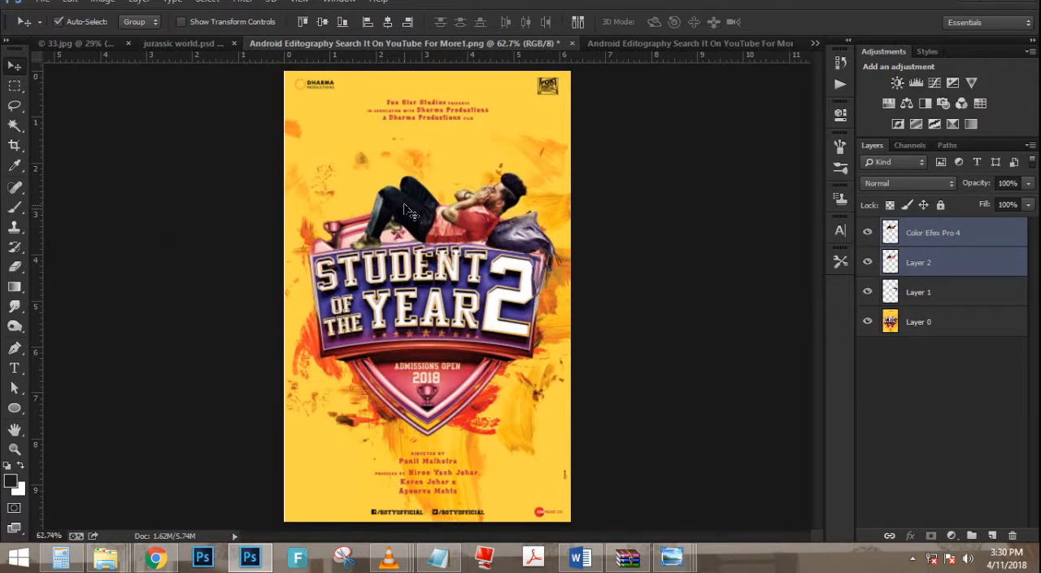
scroll(422, 192, down, 3)
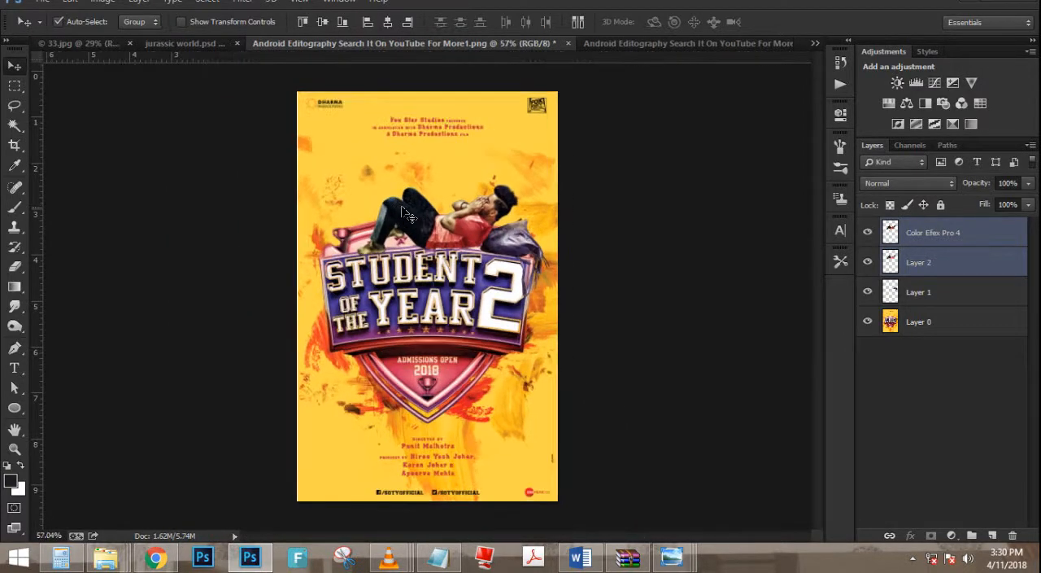
scroll(428, 184, up, 3)
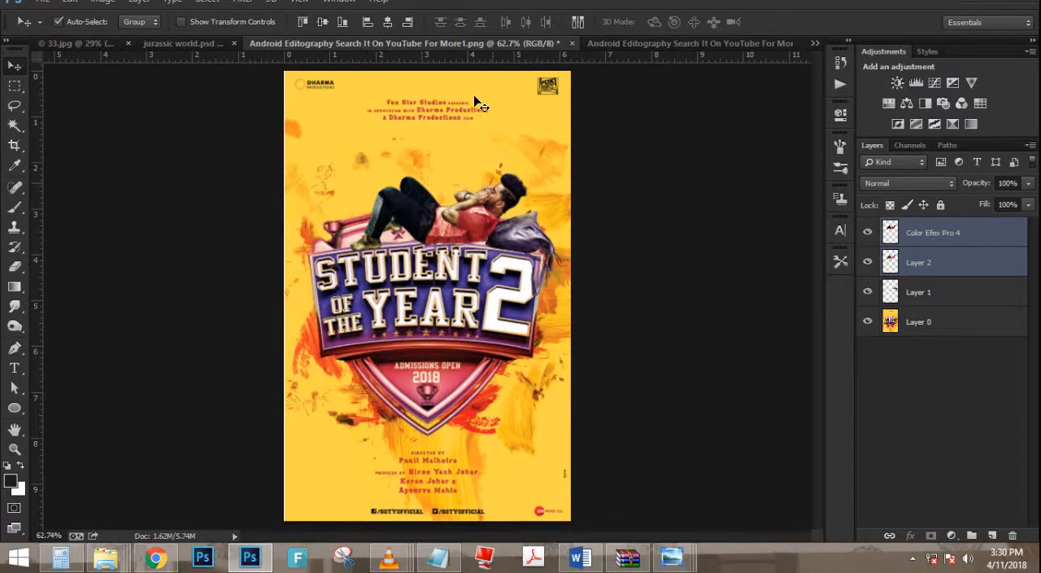
scroll(477, 98, up, 1)
scroll(477, 98, down, 2)
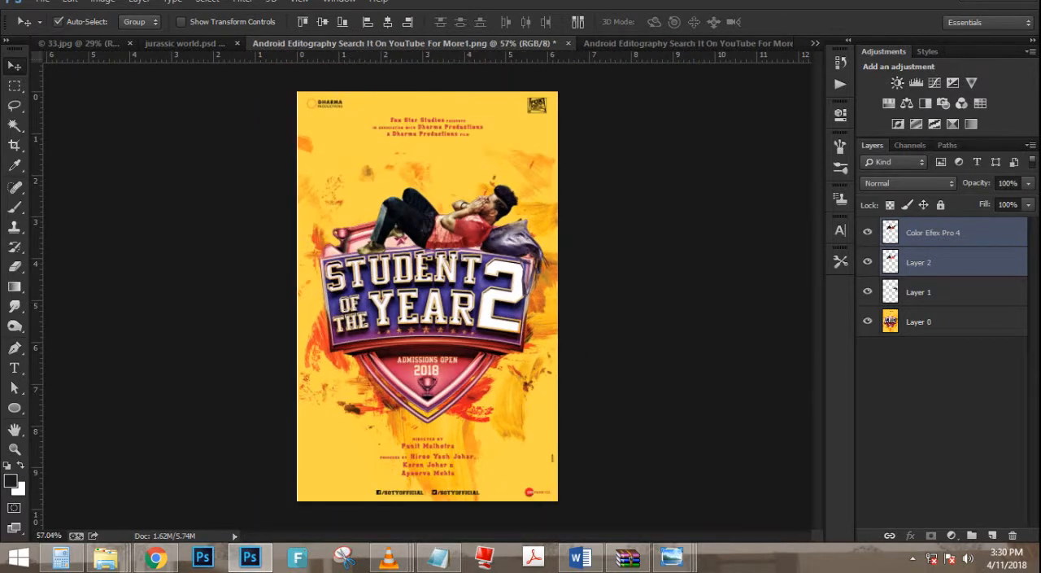
- Add a Curves adjustment directly above the poster background layer and set an RGB curve point at input 173, output 175
click(368, 230)
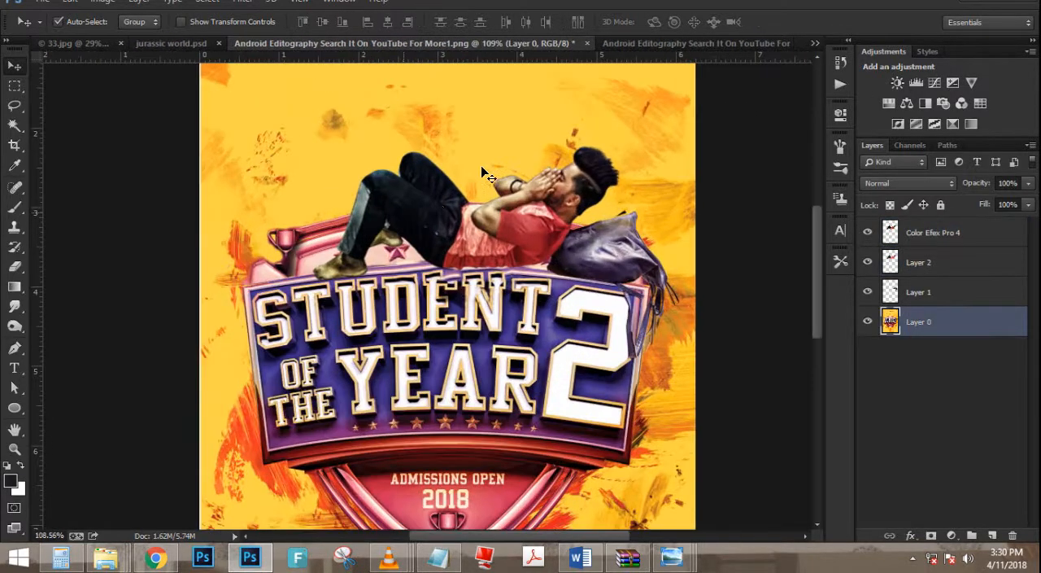
scroll(407, 218, up, 12)
scroll(612, 193, down, 10)
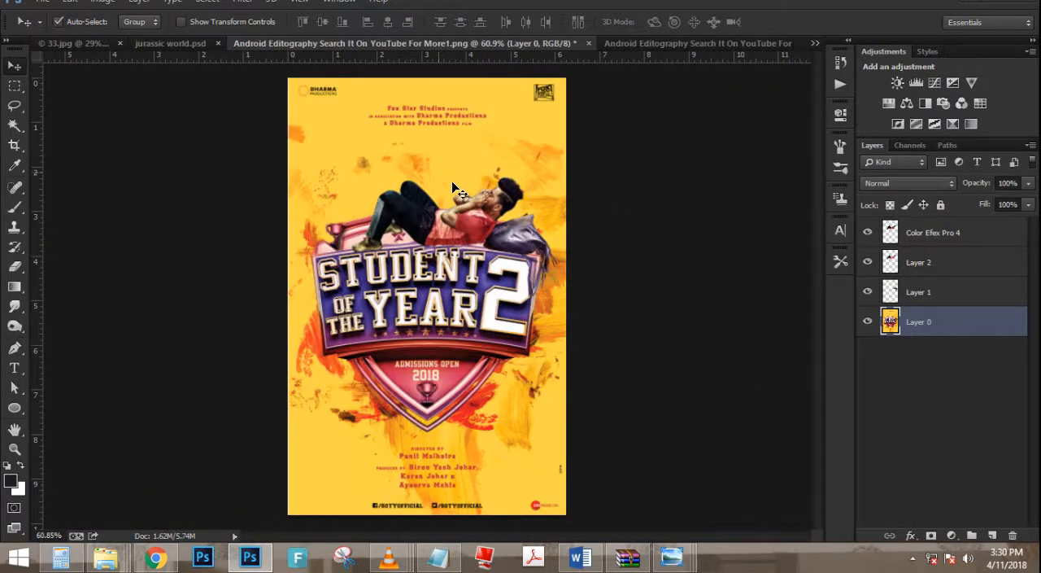
click(956, 533)
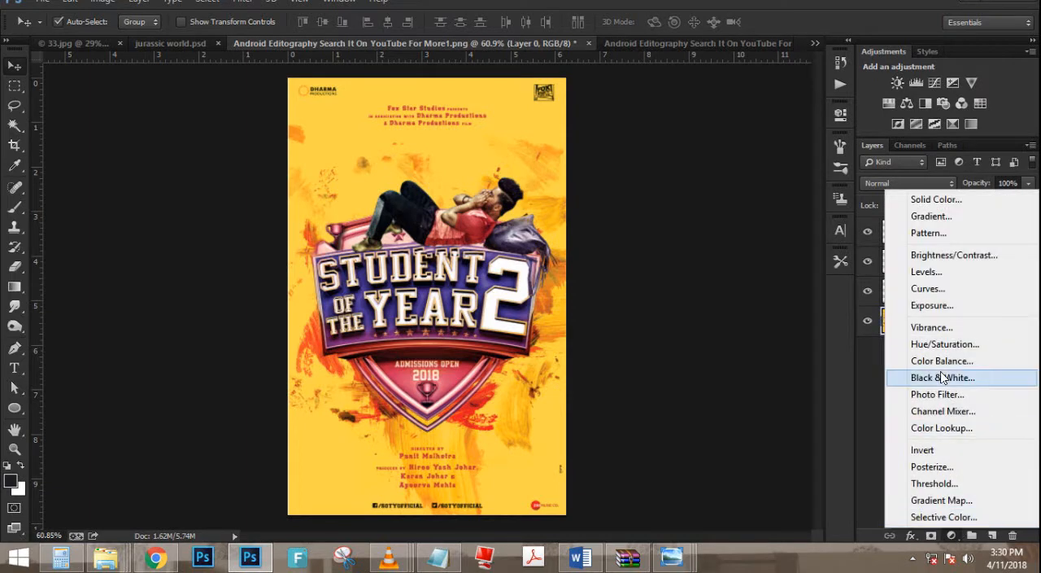
click(945, 290)
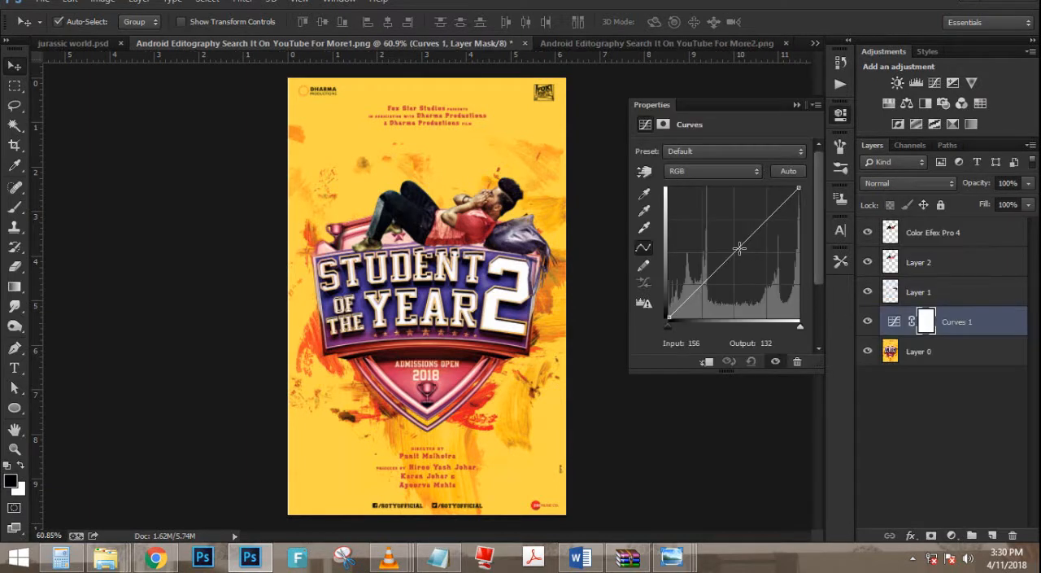
drag(739, 248, 756, 229)
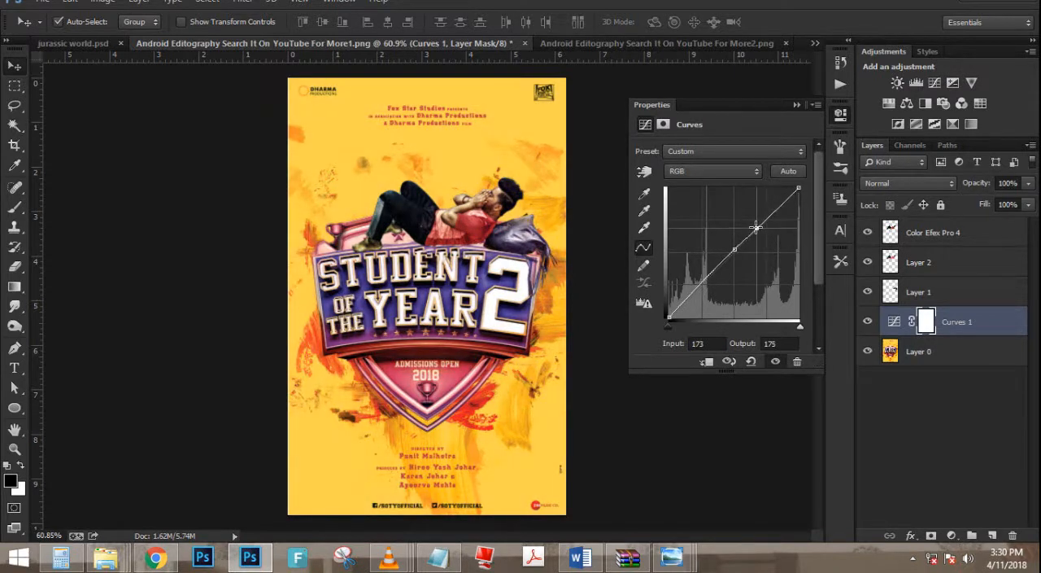
click(796, 108)
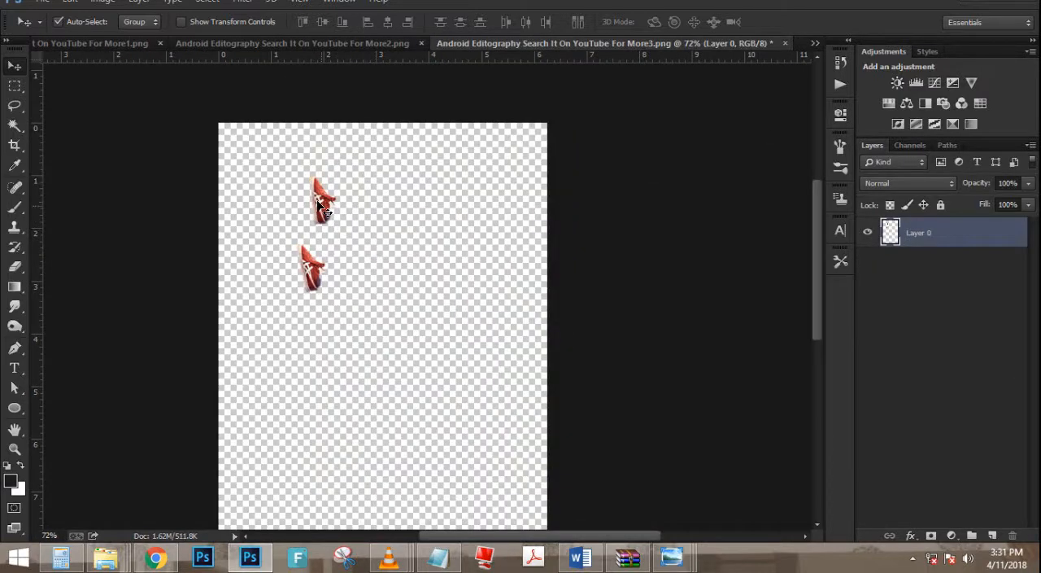
- Bring the pair of red shoes from its separate document into the poster, near the man's feet
drag(323, 210, 494, 360)
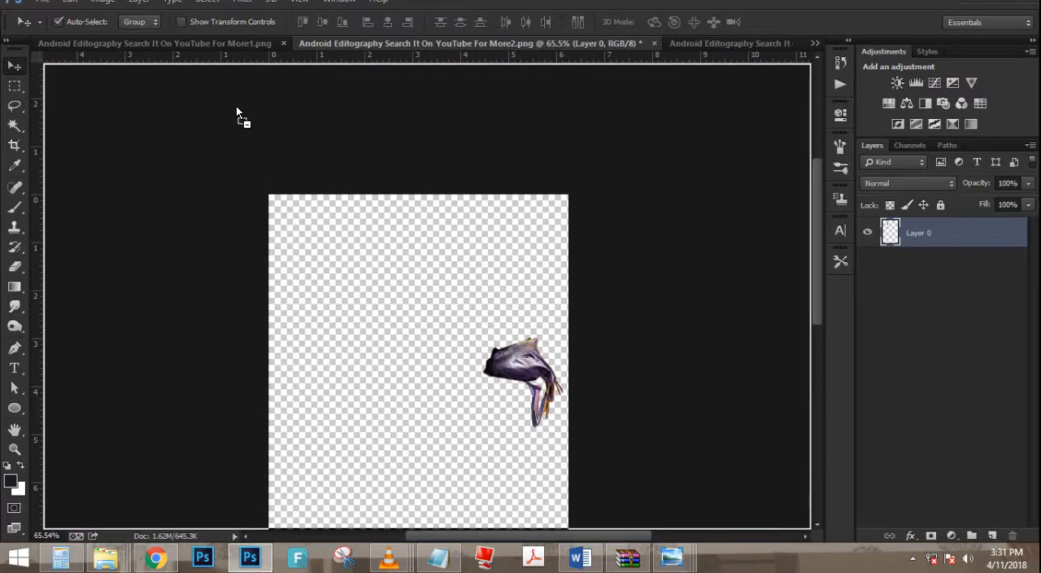
drag(235, 106, 197, 297)
scroll(446, 262, up, 5)
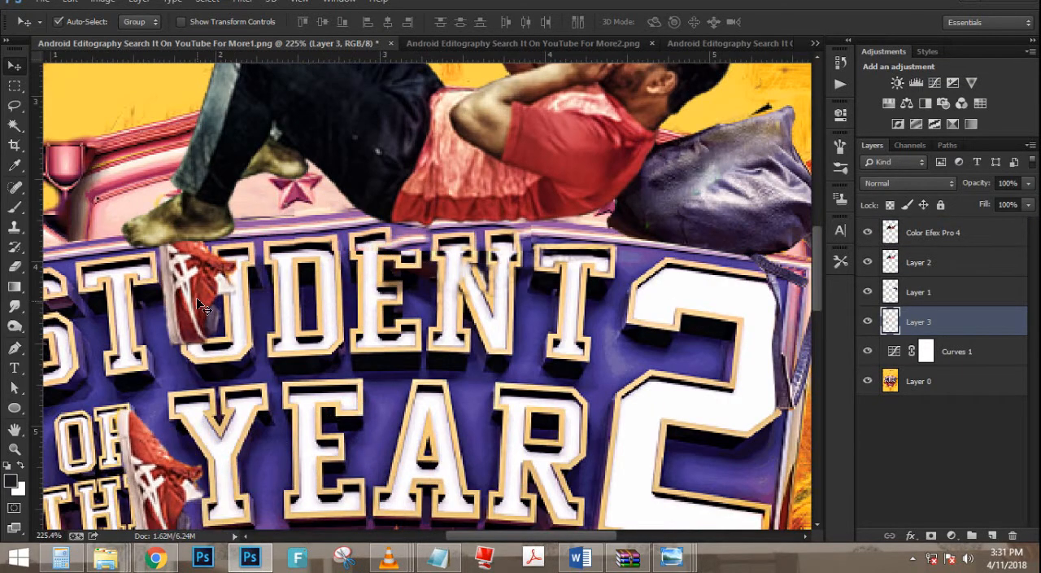
- Rotate the red shoes so the soles are level with the toes facing left, and fit their size to the man's feet
key(ctrl+t)
right_click(196, 297)
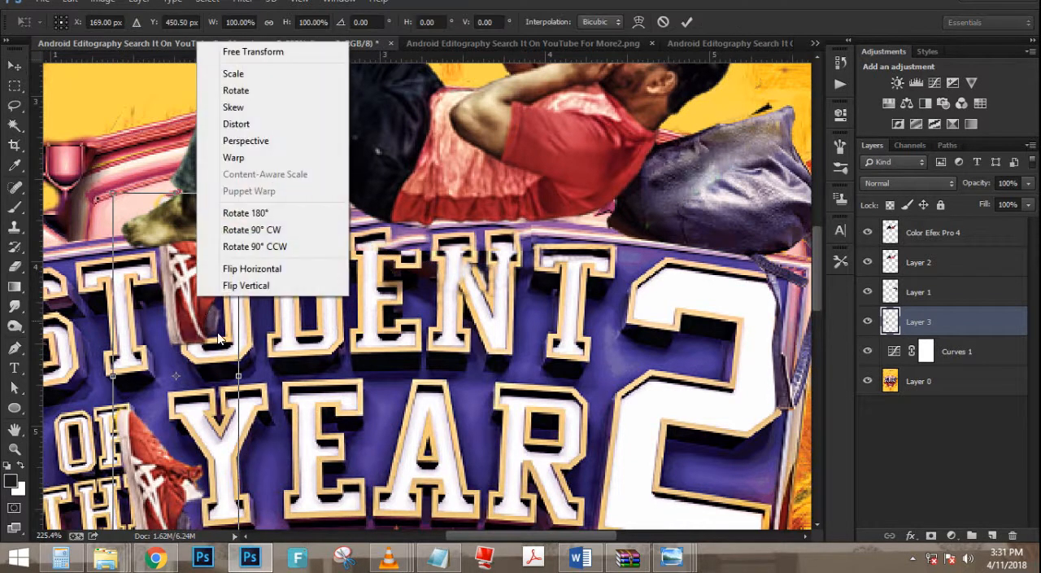
click(157, 355)
drag(326, 436, 253, 261)
drag(214, 375, 311, 262)
drag(519, 270, 513, 236)
drag(327, 288, 335, 264)
key(Return)
- Move the shoes layer to the top of the layer stack and place one shoe over the man's front foot
drag(983, 319, 976, 223)
drag(241, 243, 197, 234)
scroll(196, 234, down, 5)
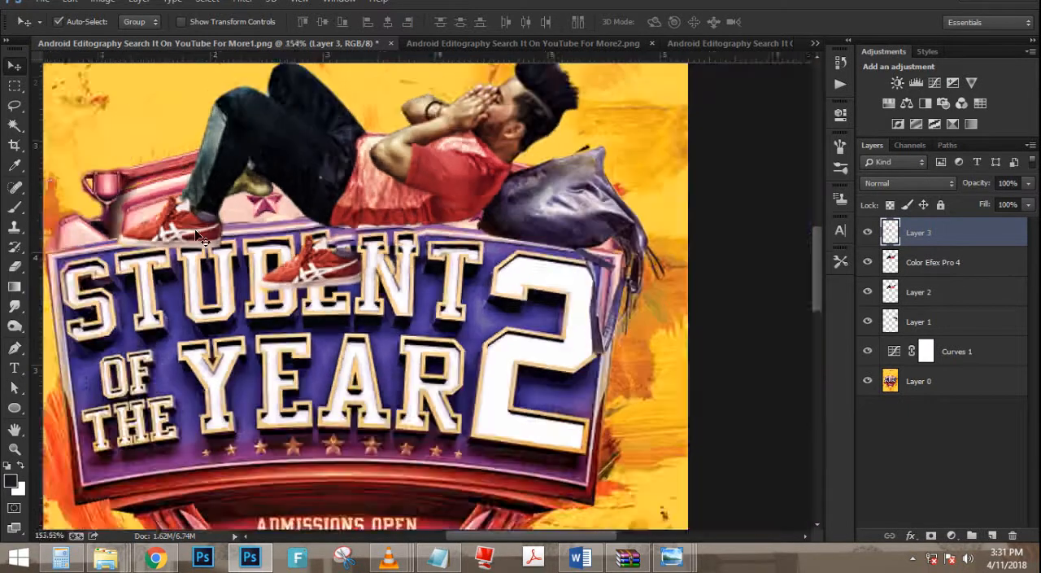
scroll(202, 226, up, 3)
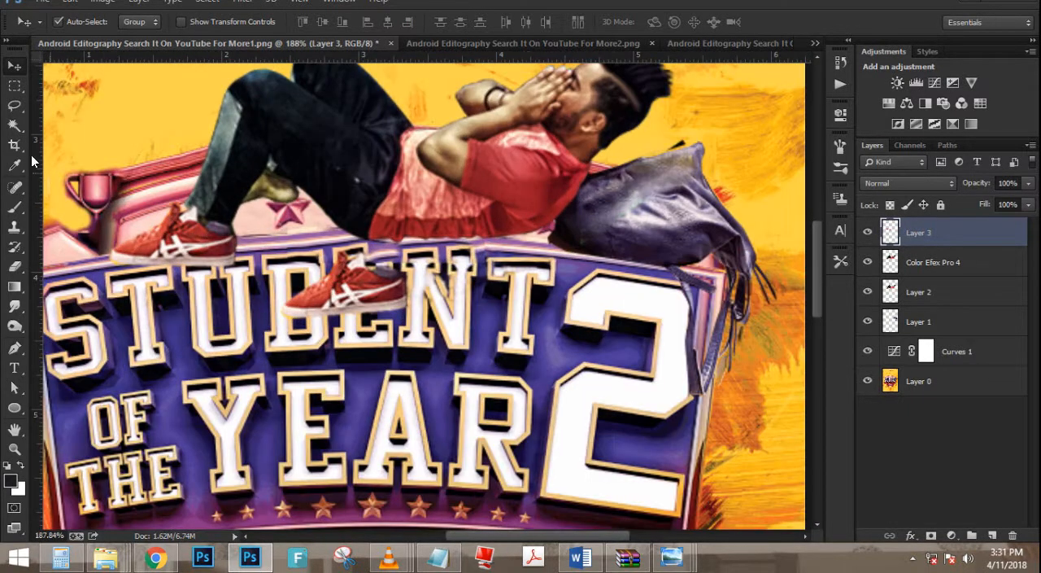
- Select the spare shoe over the title lettering with a rectangular marquee and cut it from the shoes layer
click(13, 85)
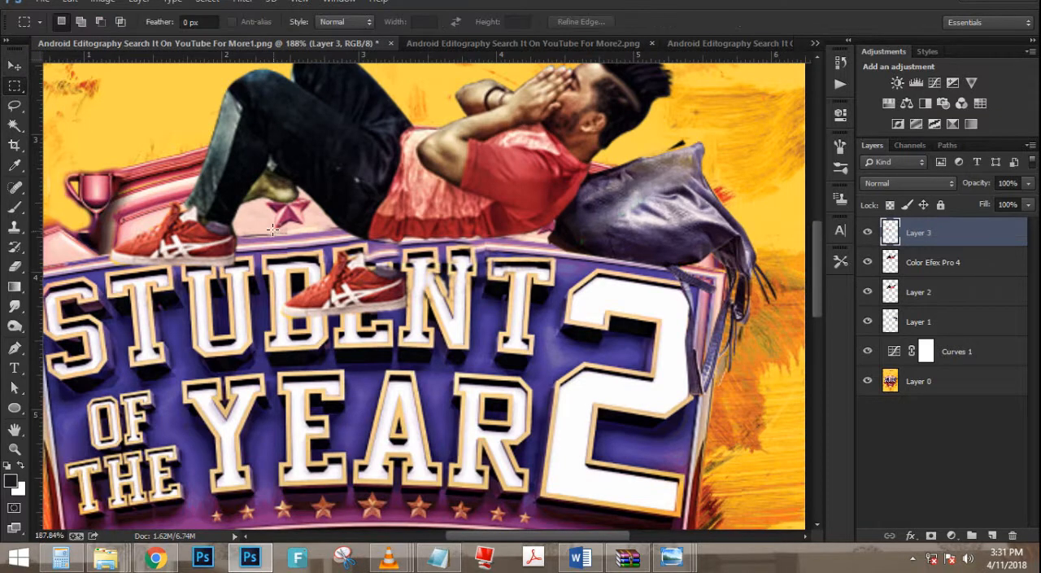
drag(273, 230, 444, 345)
key(ctrl+x)
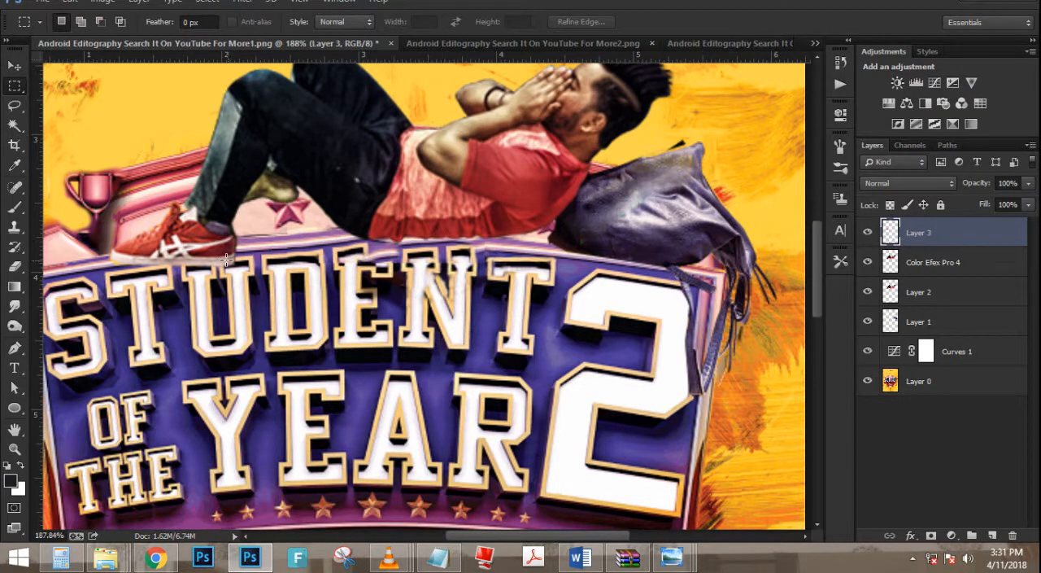
- Nudge the remaining shoe up, scale it down slightly and fit it against the front foot's ankle
scroll(166, 236, up, 2)
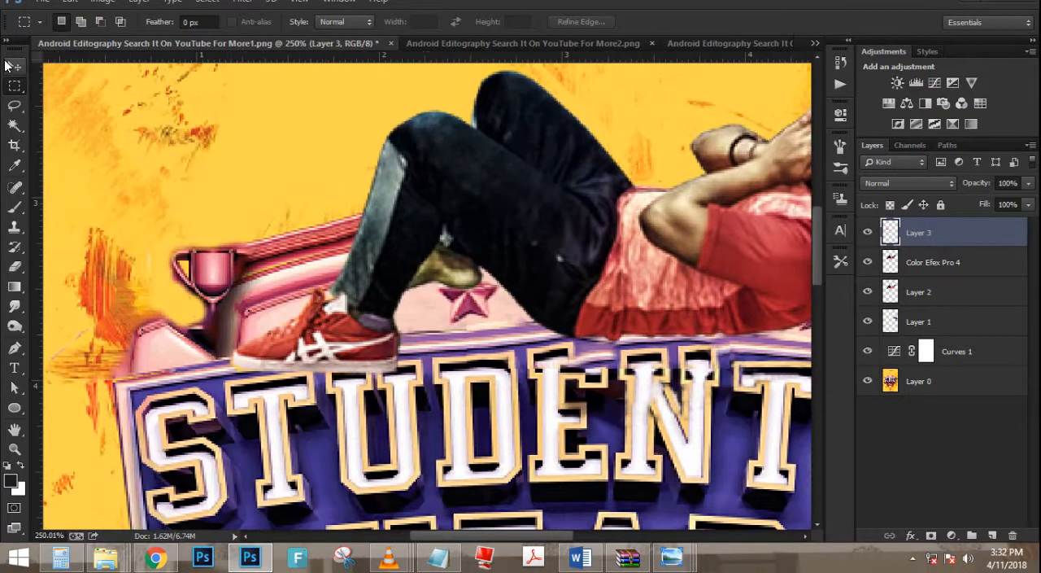
click(10, 65)
mouse_move(342, 368)
mouse_down()
mouse_move(311, 355)
mouse_move(340, 358)
mouse_up()
key(ctrl+t)
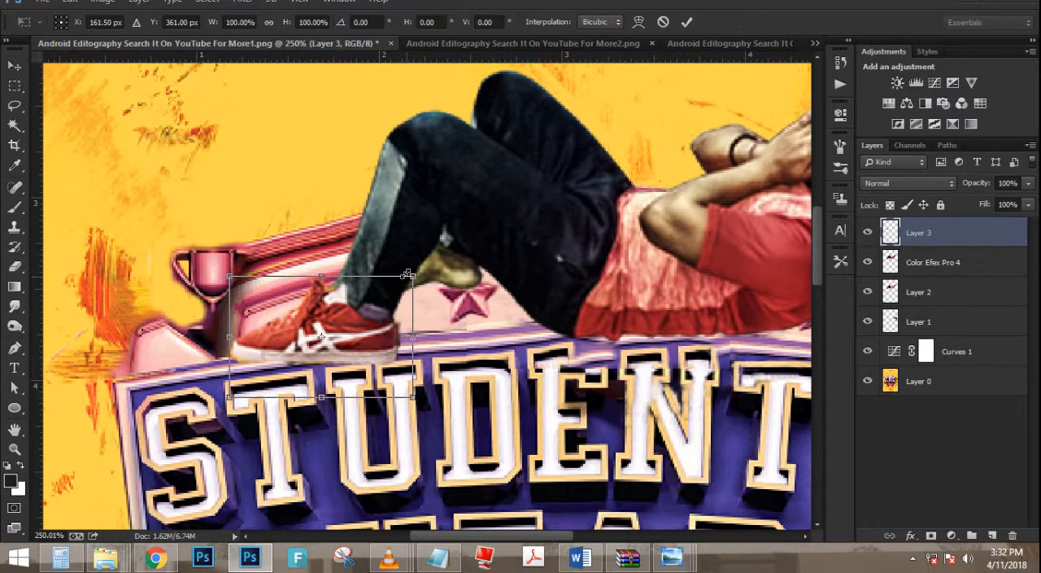
drag(413, 275, 403, 281)
mouse_move(382, 326)
mouse_down()
mouse_move(431, 315)
mouse_move(370, 317)
mouse_move(369, 329)
mouse_up()
key(Return)
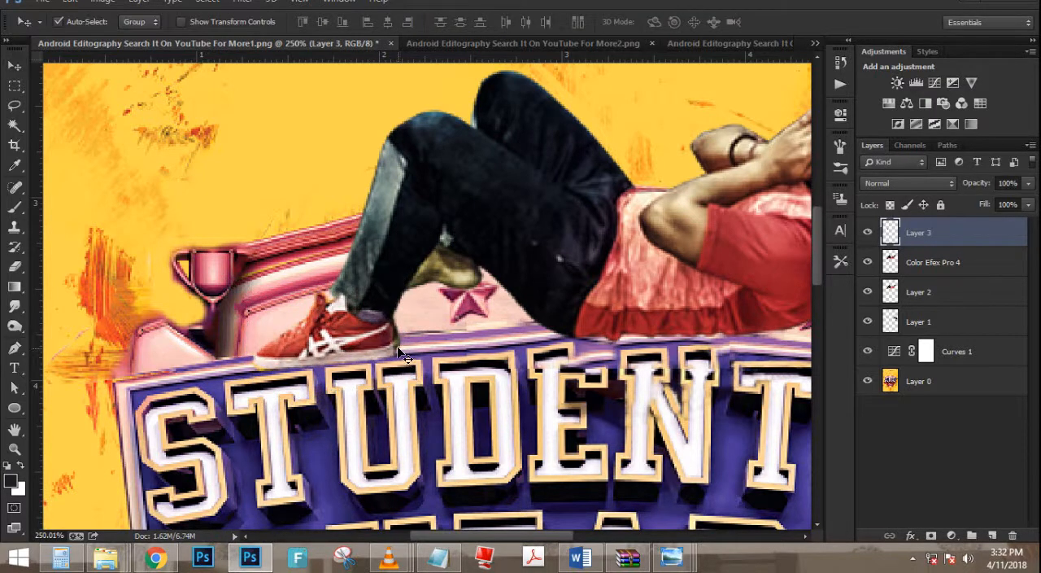
- Widen the front shoe to about 105% and skew it vertically by about -1 degree to match the foot
key(ctrl+t)
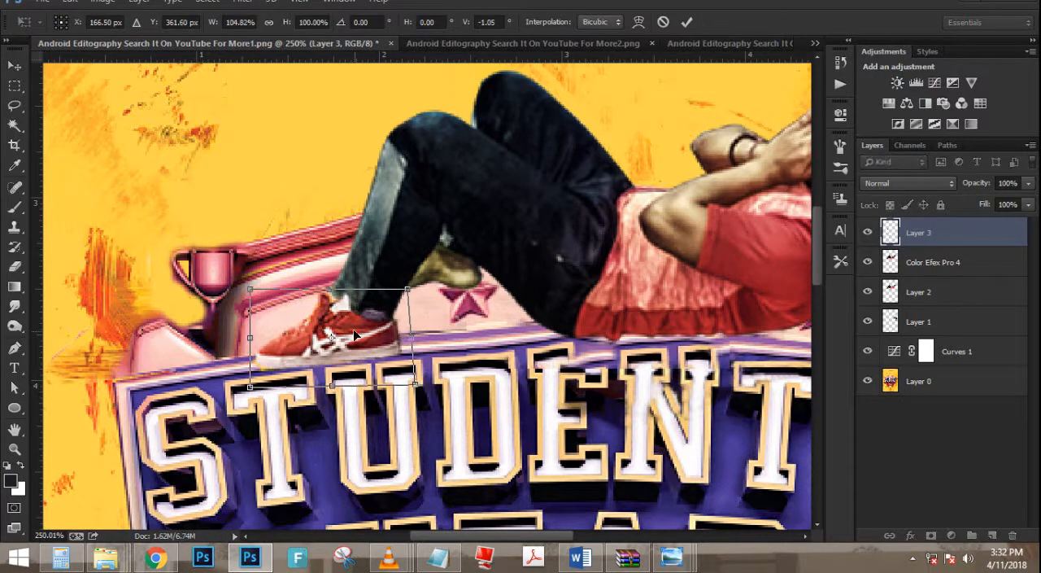
key(Return)
key(ctrl+0)
- Duplicate the front shoe's layer and move the copy over the man's rear foot
scroll(339, 455, up, 5)
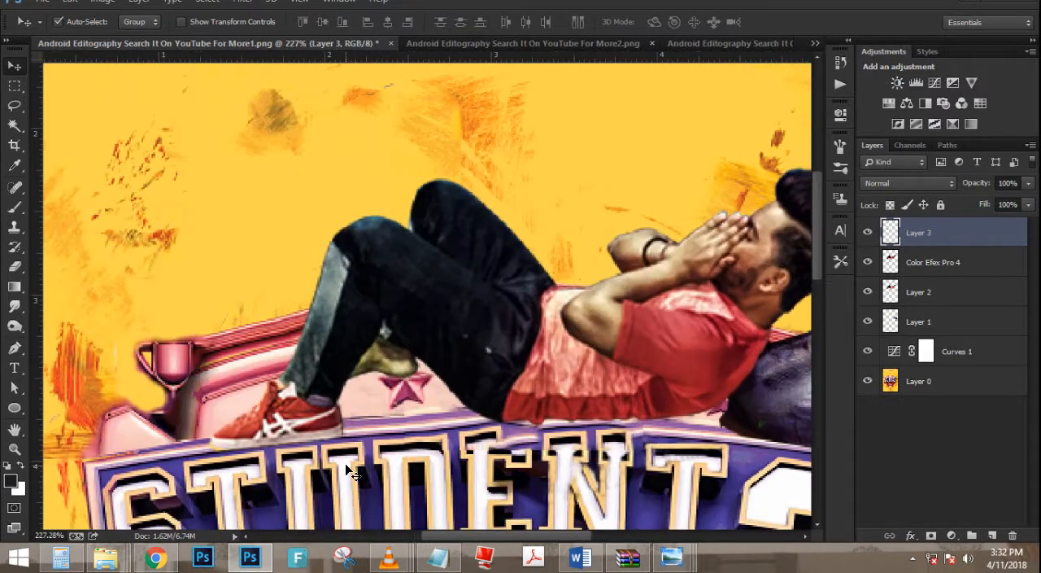
key(ctrl+j)
drag(456, 303, 399, 343)
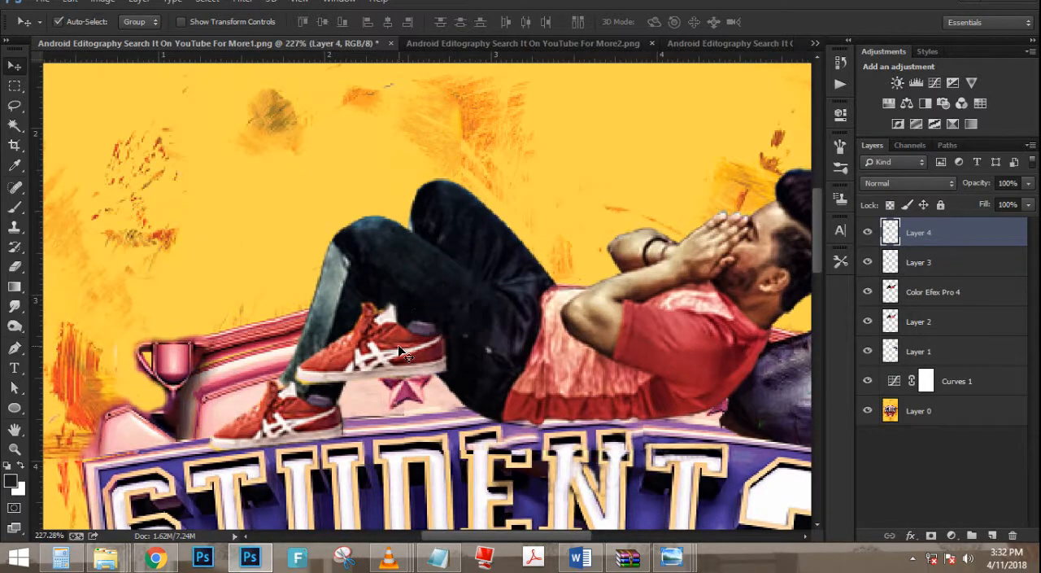
- Scale the duplicated shoe to about 70%, rotate it about 7 degrees and fit it over the rear foot
key(ctrl+t)
drag(450, 299, 400, 370)
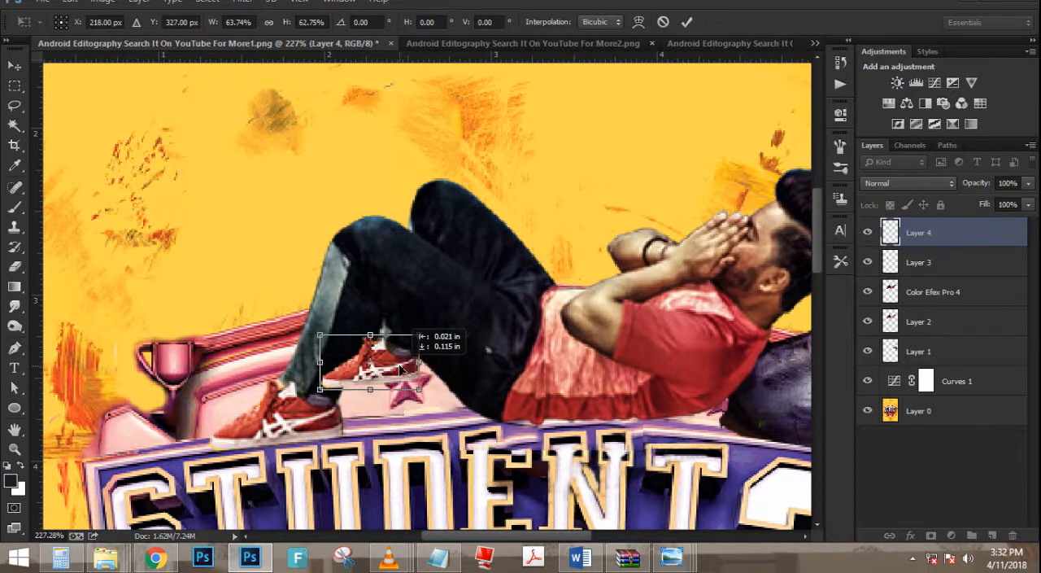
mouse_move(434, 310)
mouse_down()
mouse_move(415, 342)
mouse_move(385, 354)
mouse_move(435, 323)
mouse_up()
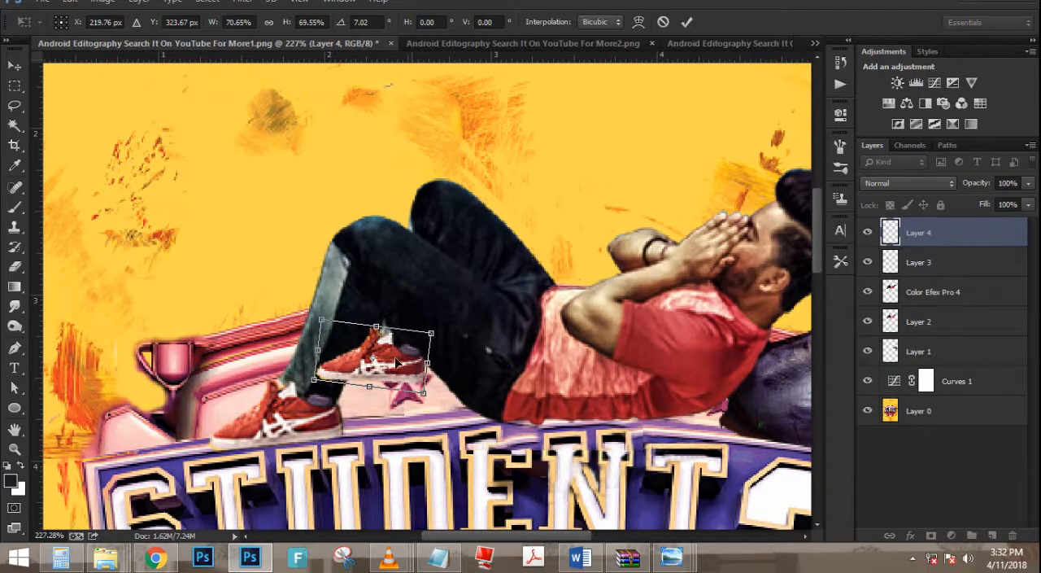
key(Return)
- Erase the parts of the rear shoe that overlap the front leg and extend past the foot
key(e)
scroll(333, 354, up, 3)
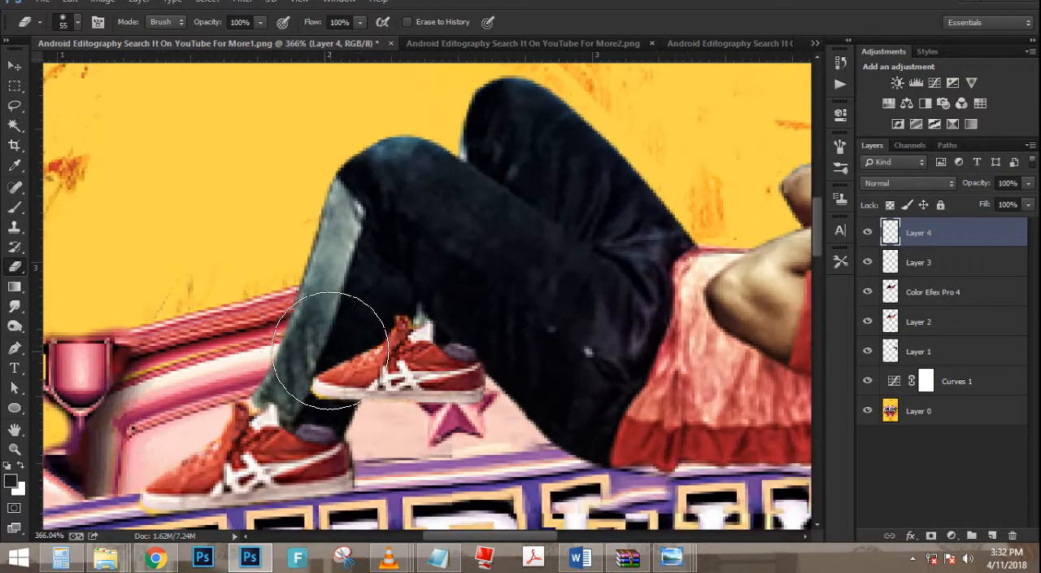
mouse_move(334, 289)
mouse_down()
mouse_move(332, 328)
mouse_move(349, 309)
mouse_up()
drag(426, 391, 421, 387)
scroll(413, 368, down, 8)
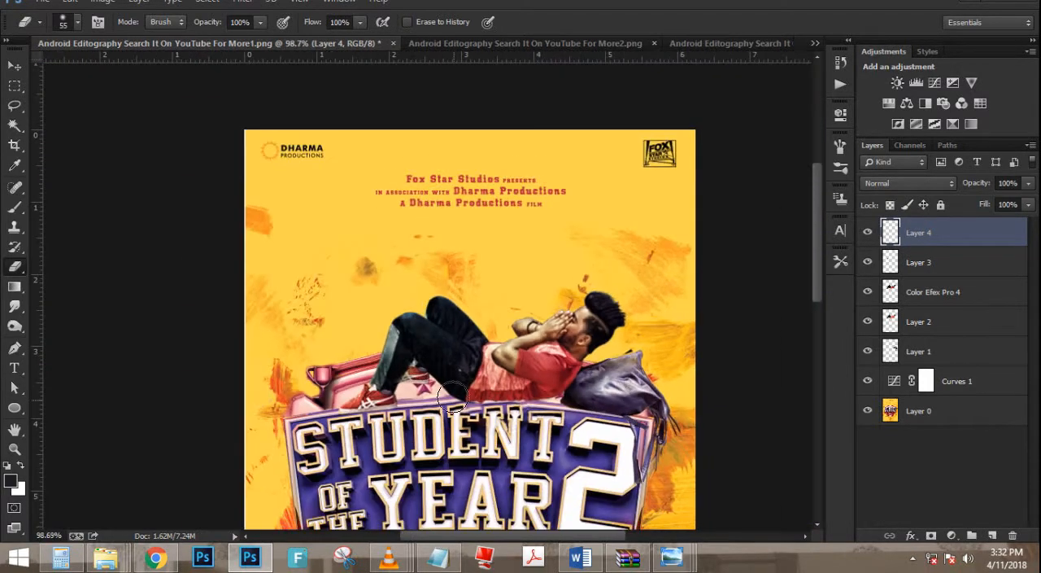
- Examine the composited man, bag and shoes up close and against the whole poster
scroll(332, 362, down, 2)
click(14, 67)
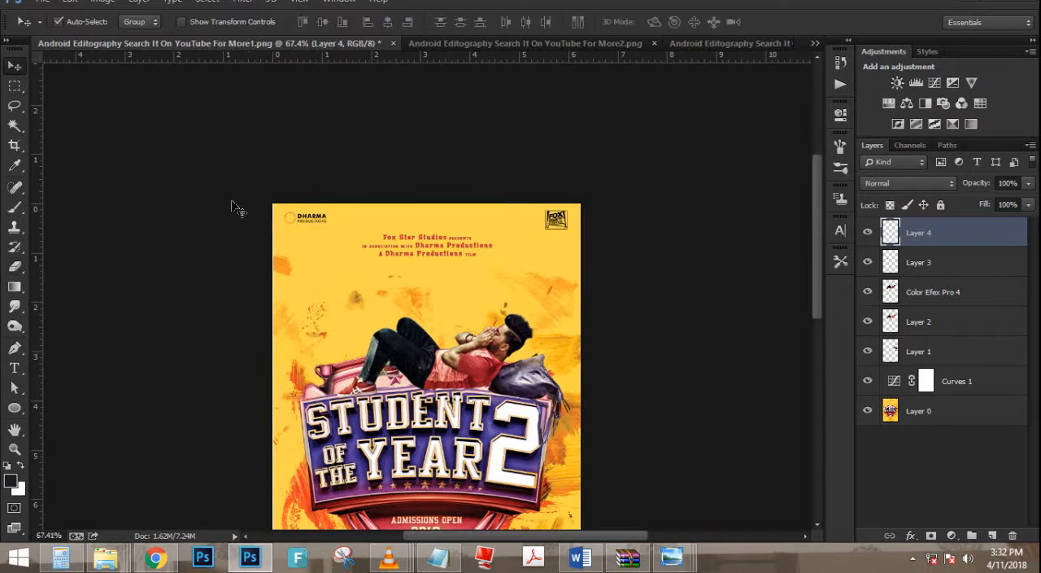
scroll(355, 265, down, 2)
scroll(355, 264, up, 2)
scroll(535, 283, down, 1)
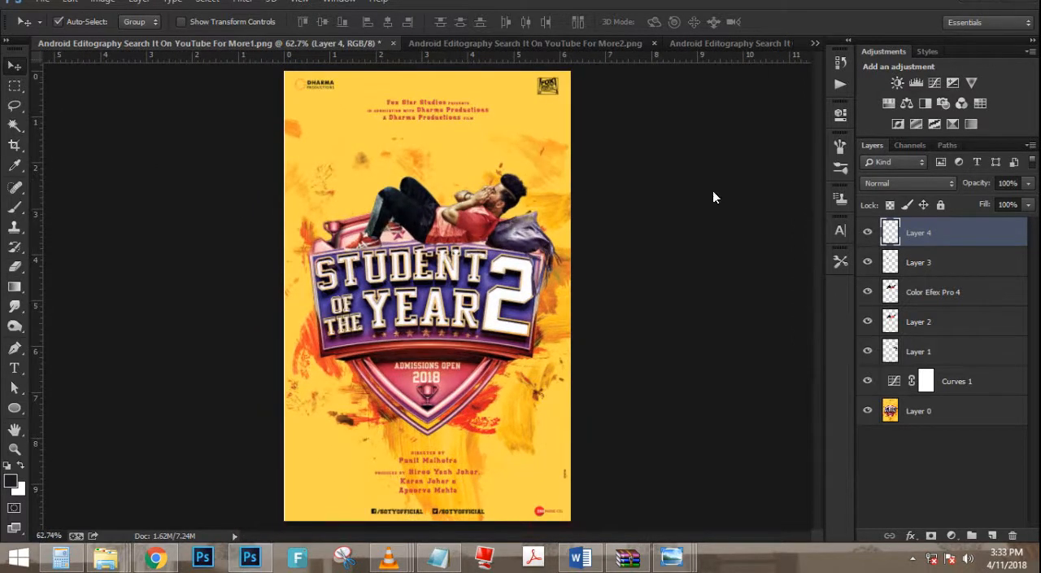
scroll(426, 383, up, 5)
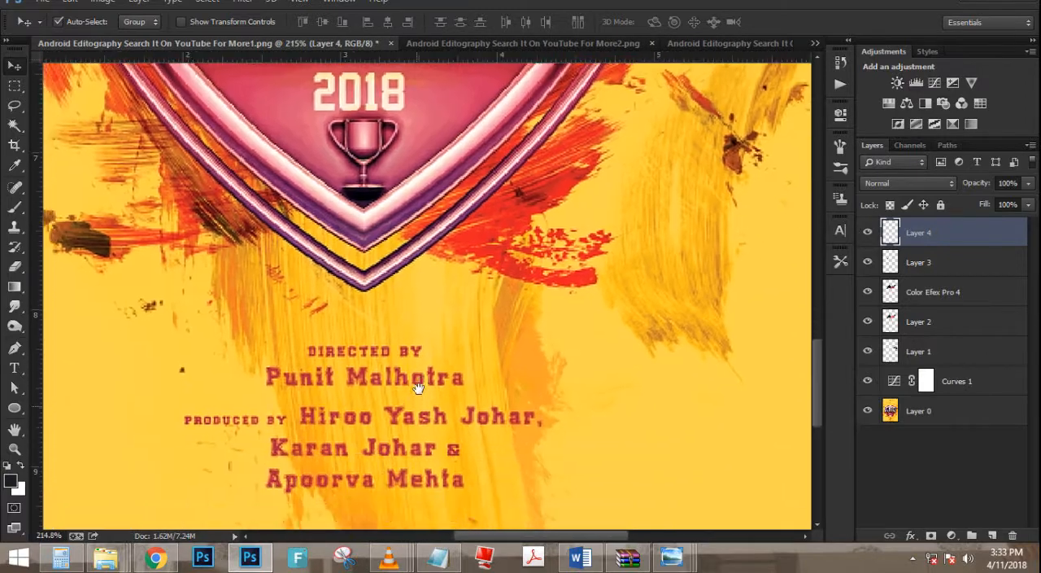
scroll(426, 383, down, 5)
scroll(462, 209, up, 3)
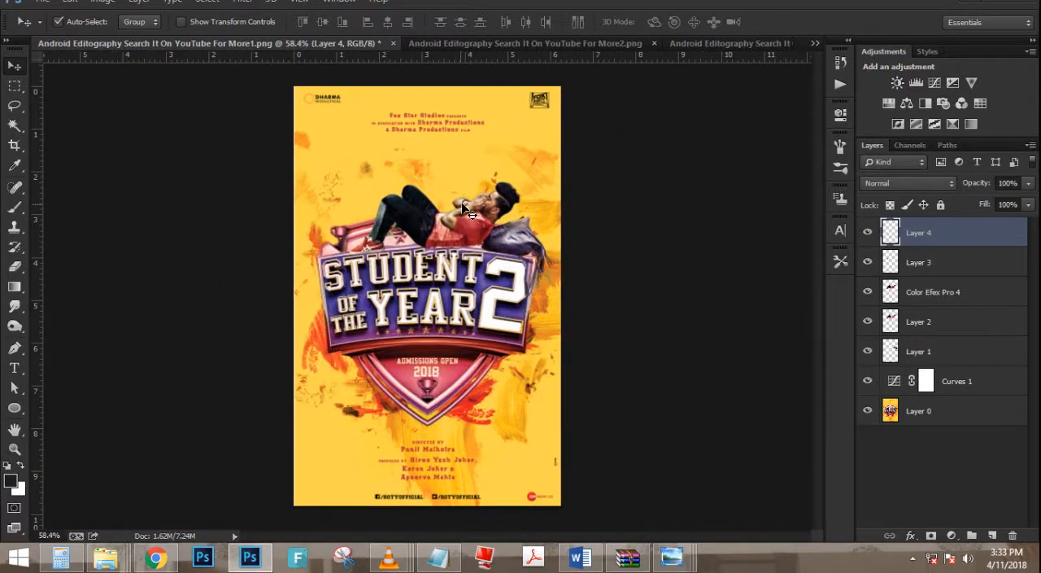
click(470, 212)
scroll(498, 314, down, 1)
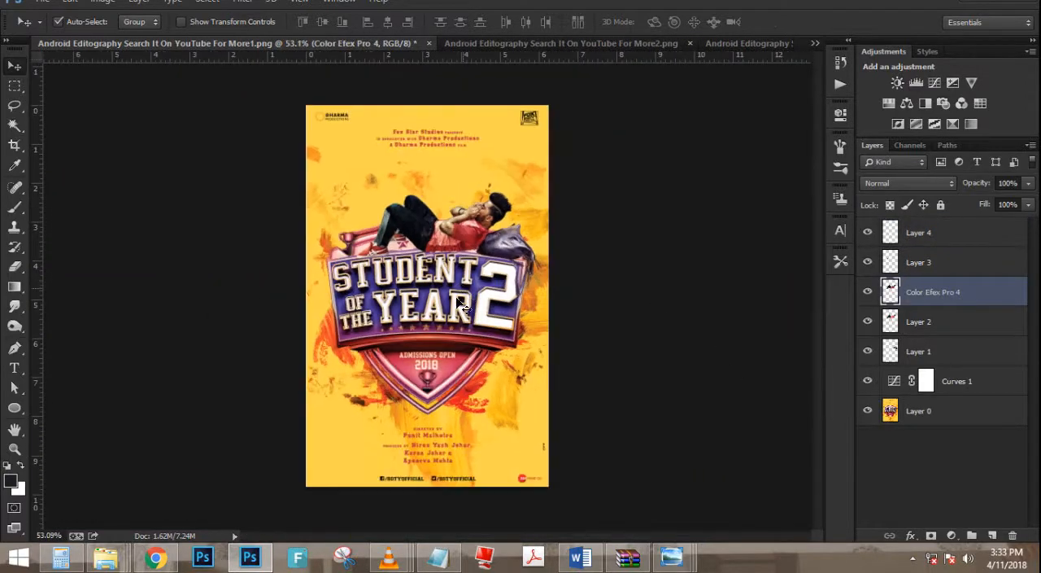
- Find the blue hat-and-face logo in the index.html folder and place it in the poster's lower-left corner
mouse_move(96, 563)
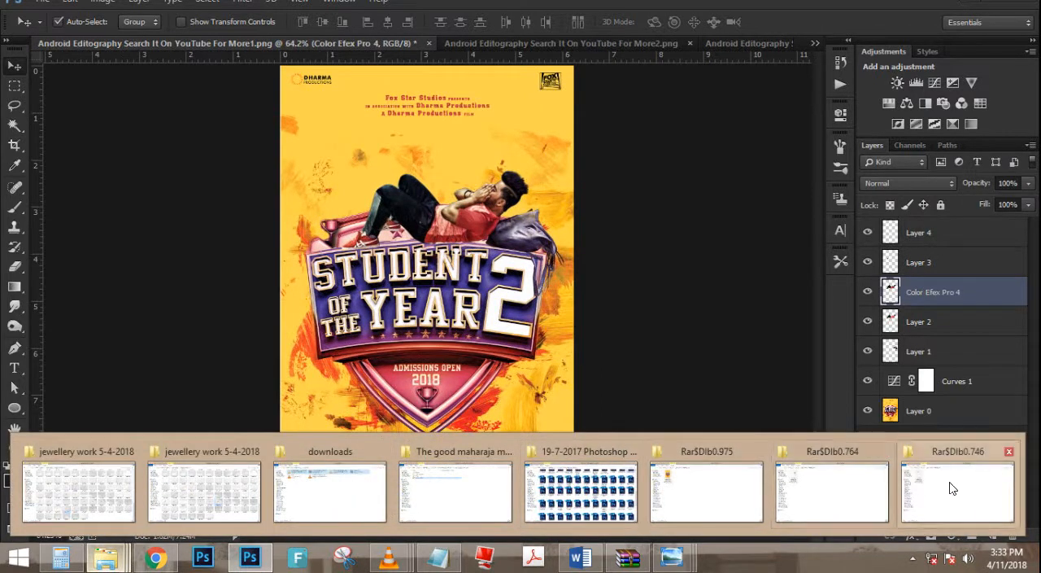
click(598, 515)
key(BackSpace)
scroll(732, 399, down, 20)
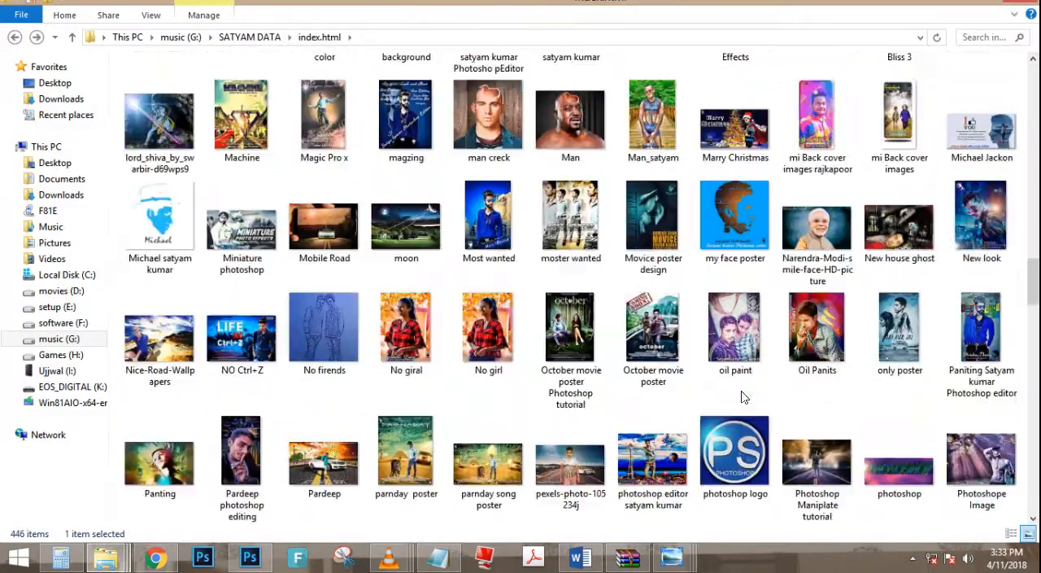
scroll(745, 397, up, 5)
scroll(743, 397, up, 8)
scroll(488, 423, down, 7)
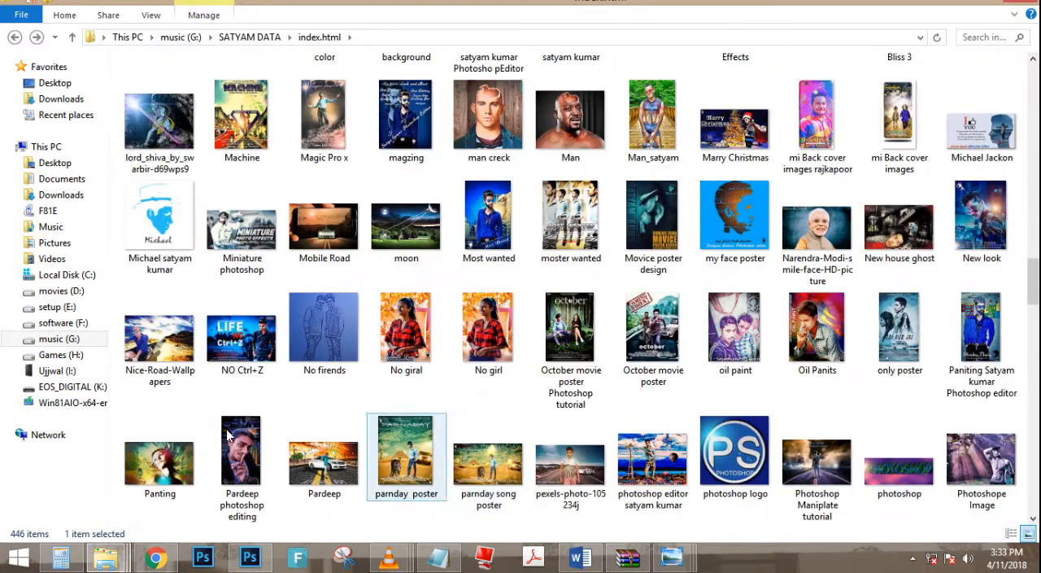
drag(159, 213, 464, 332)
drag(445, 294, 305, 520)
- Scale the placed logo down slightly, fit it inside the poster's lower-left corner and apply the placement
scroll(303, 526, up, 1)
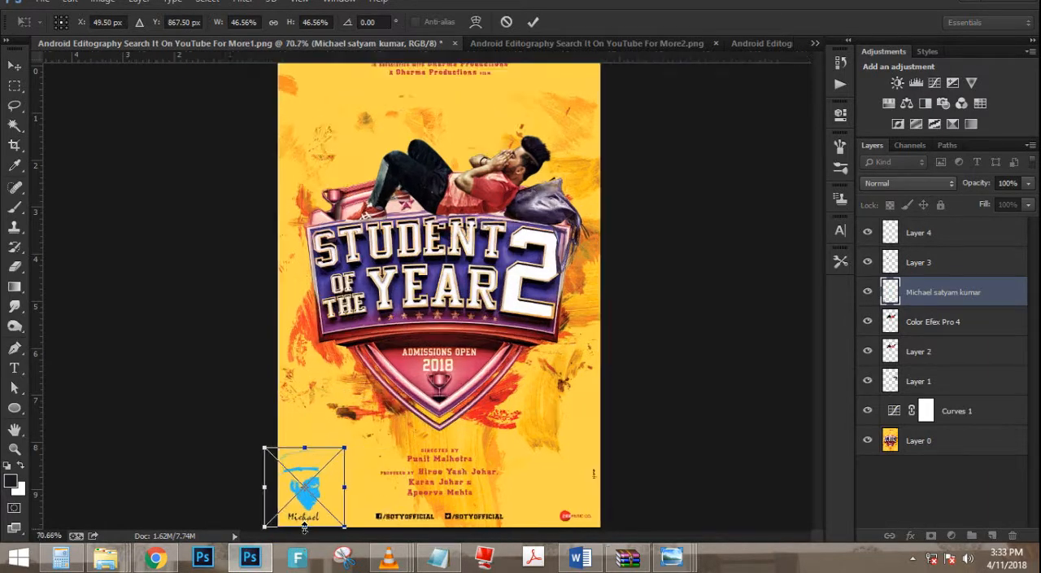
scroll(303, 527, up, 11)
drag(415, 305, 392, 329)
drag(363, 372, 364, 399)
key(Return)
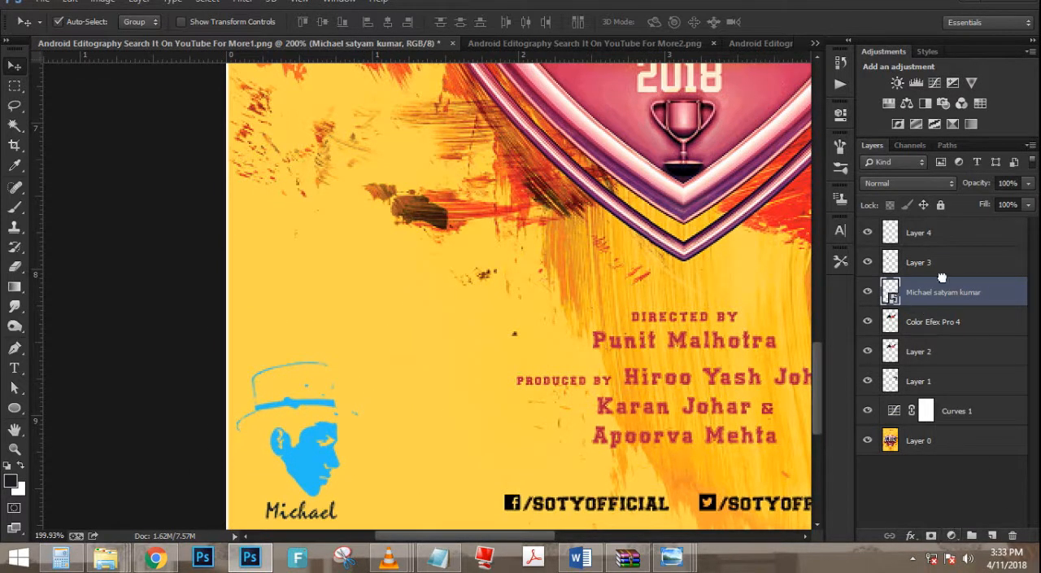
- Move the logo's layer above all other layers and rasterize it
drag(942, 277, 944, 234)
right_click(948, 233)
click(662, 214)
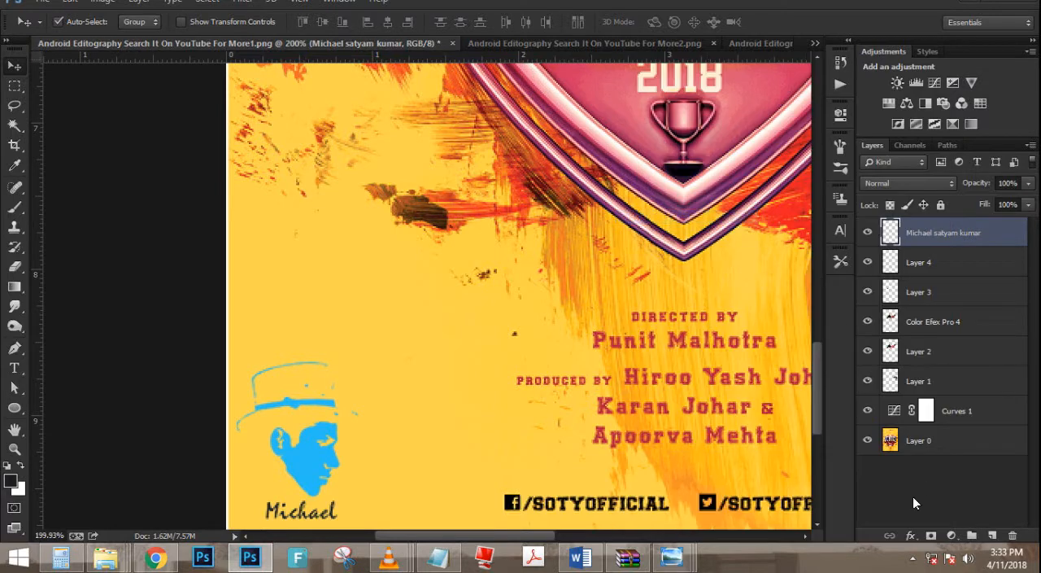
- Try recolouring the logo by loading its outline as a selection and filling it with white
ctrl+click(891, 233)
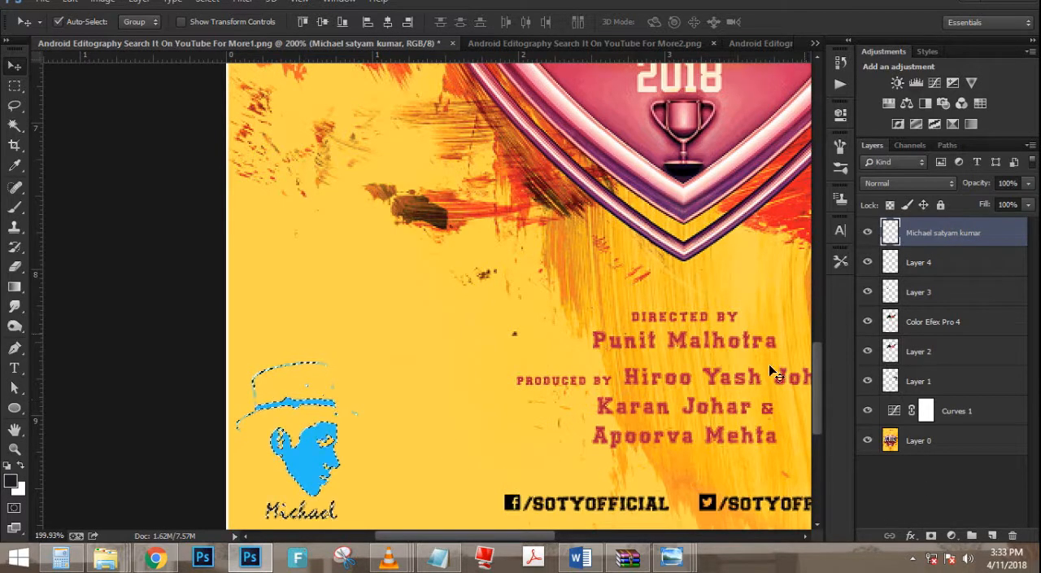
key(ctrl+BackSpace)
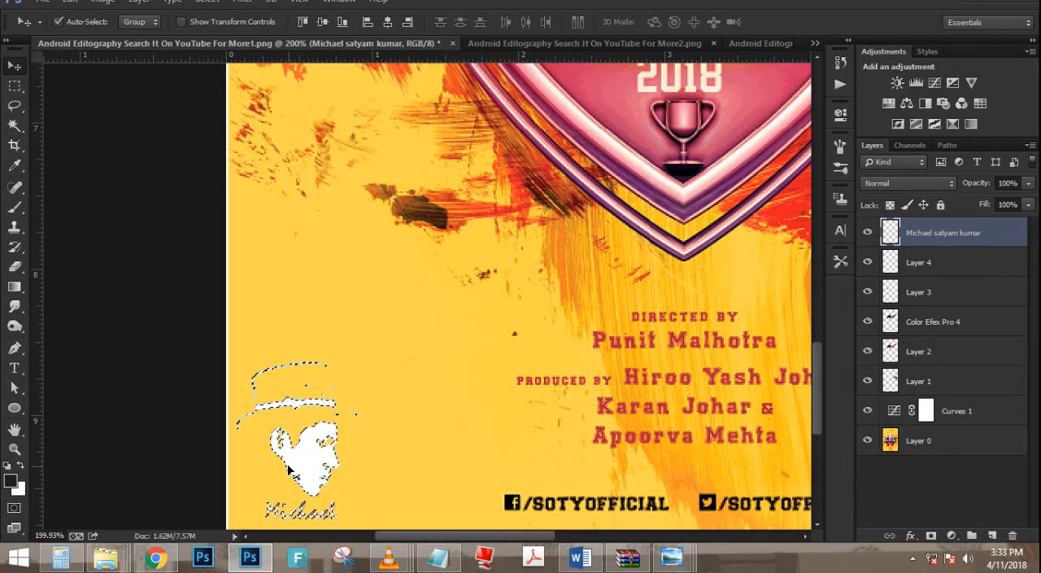
scroll(371, 431, down, 3)
scroll(377, 416, up, 2)
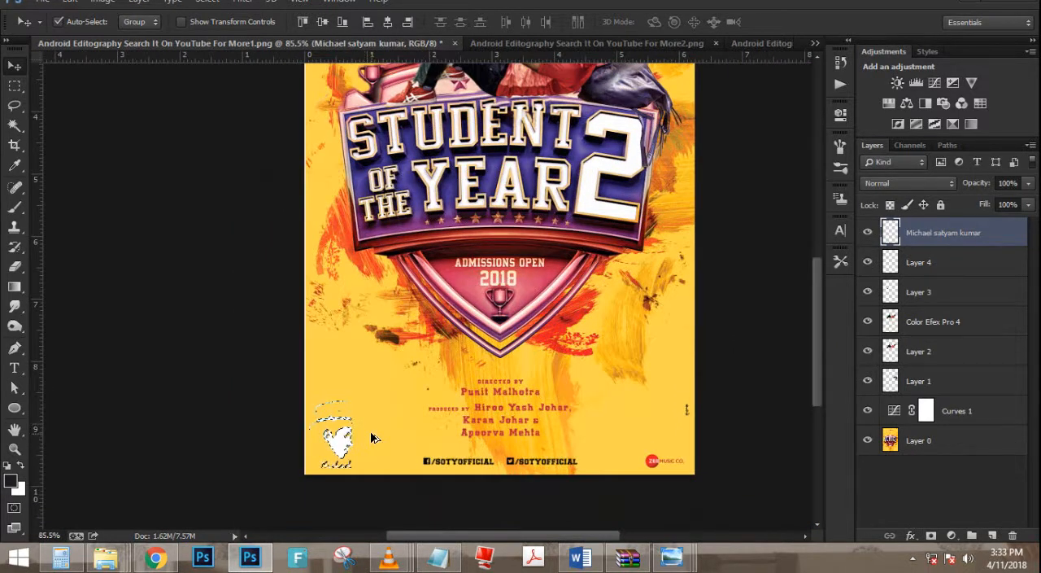
scroll(376, 441, down, 3)
scroll(383, 453, up, 2)
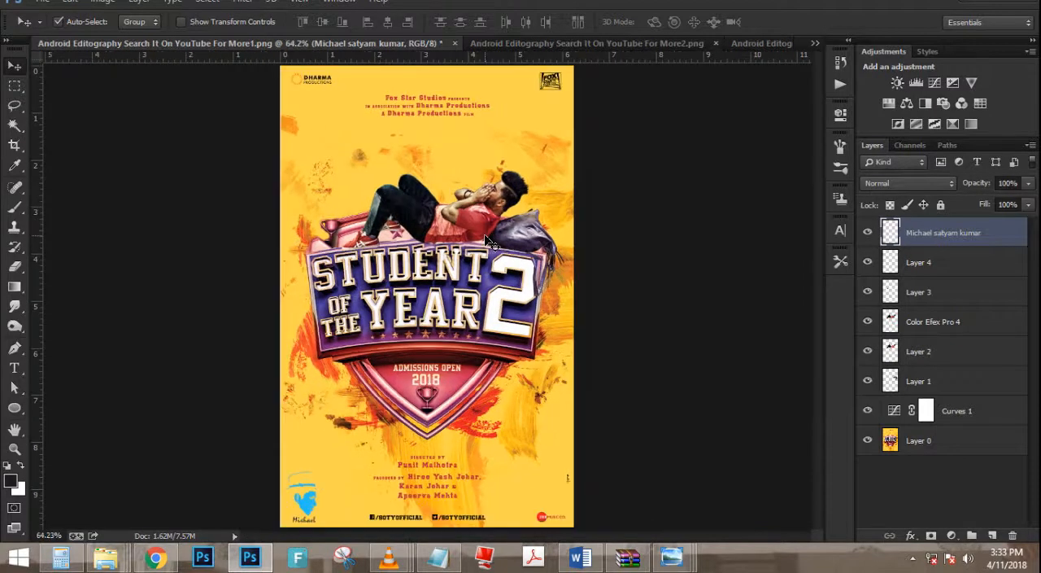
- Add a Color Lookup adjustment layer above the logo layer
scroll(479, 165, up, 3)
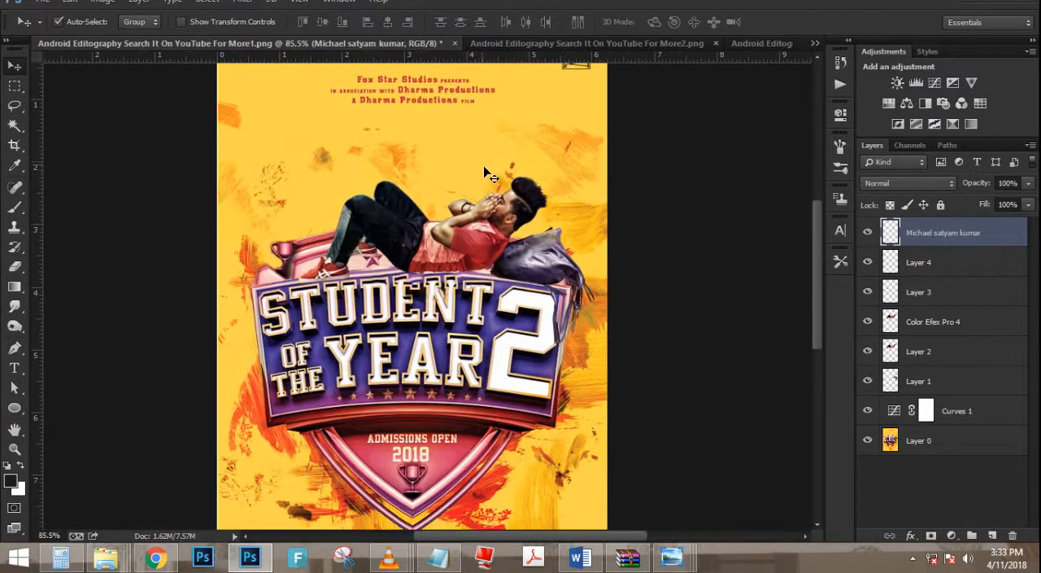
scroll(521, 212, down, 4)
scroll(550, 258, up, 1)
click(953, 533)
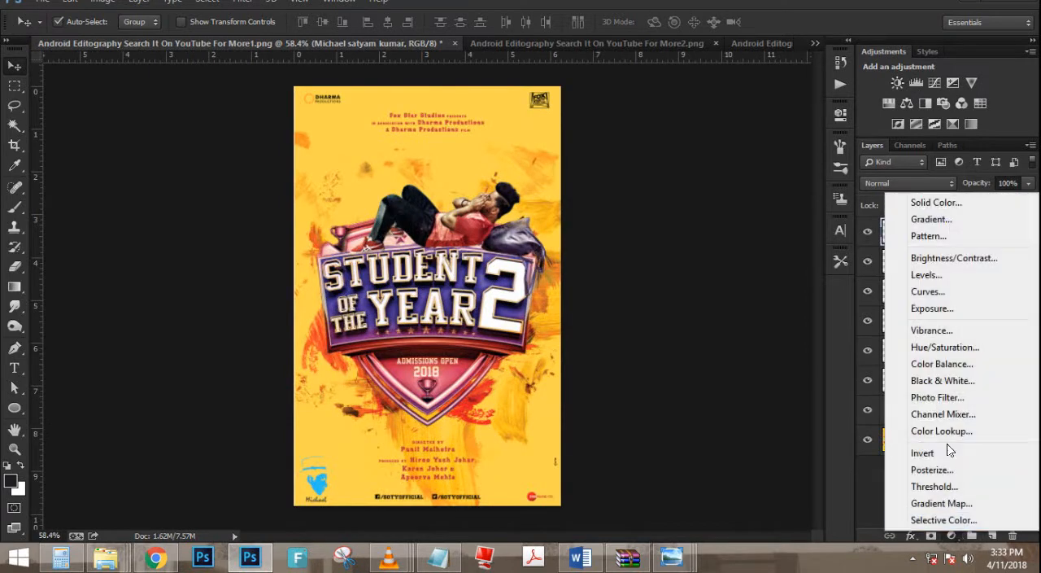
click(938, 431)
click(763, 146)
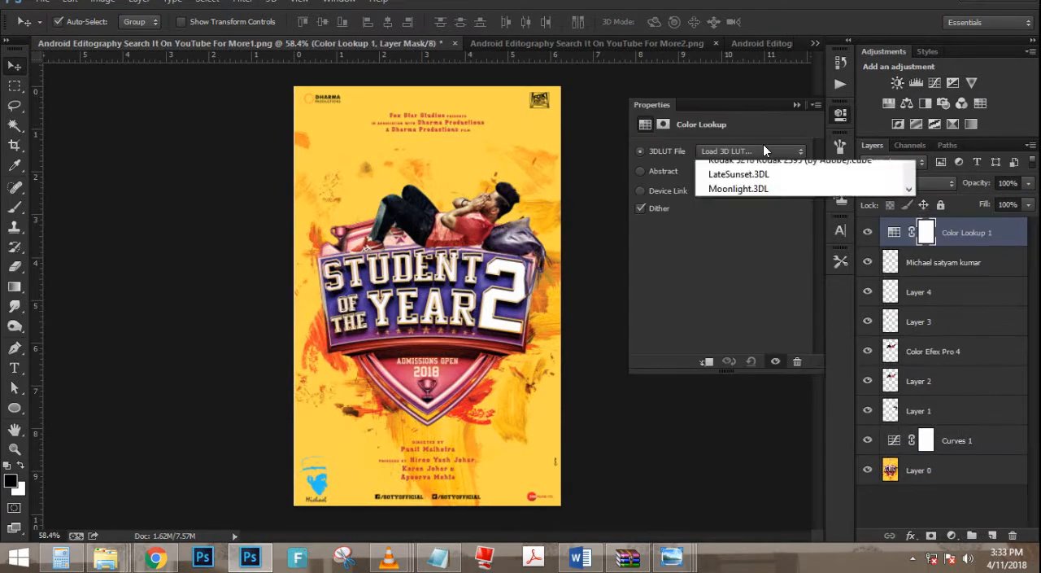
click(763, 146)
- Compare 3DLUT presets such as Candlelight.CUBE, DropBlues.3DL and filmstock_50.3dl on the poster and keep a warm orange look
key(Down)
key(Down)
key(Down)
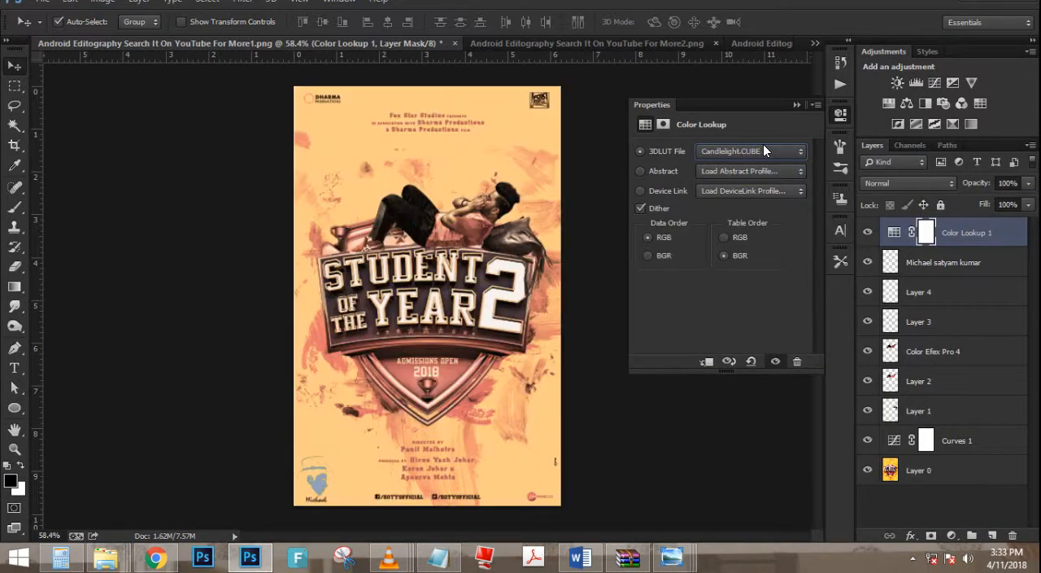
key(Down)
key(Down)
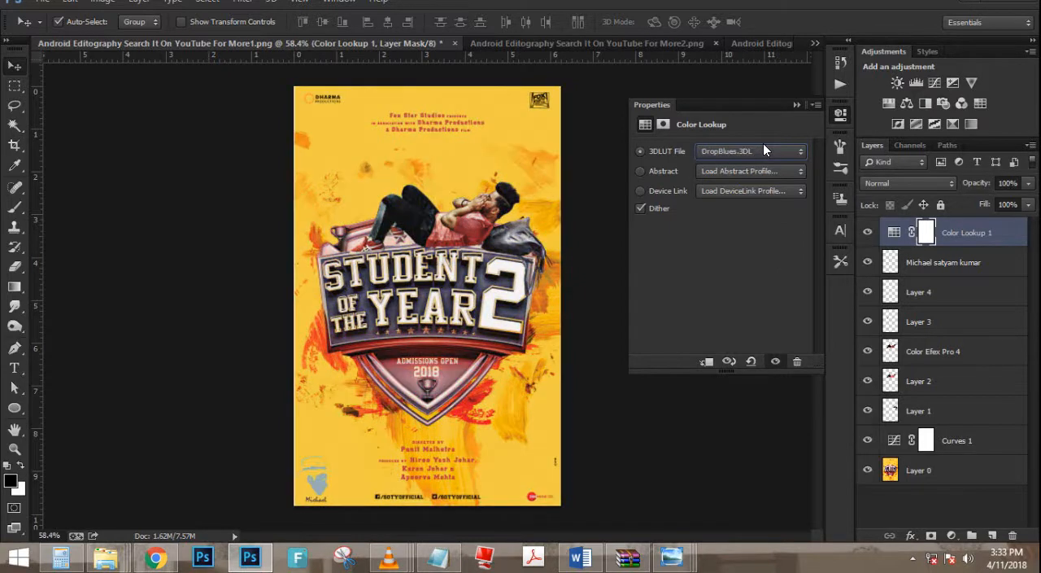
key(Up)
key(Down)
key(Down)
key(Down)
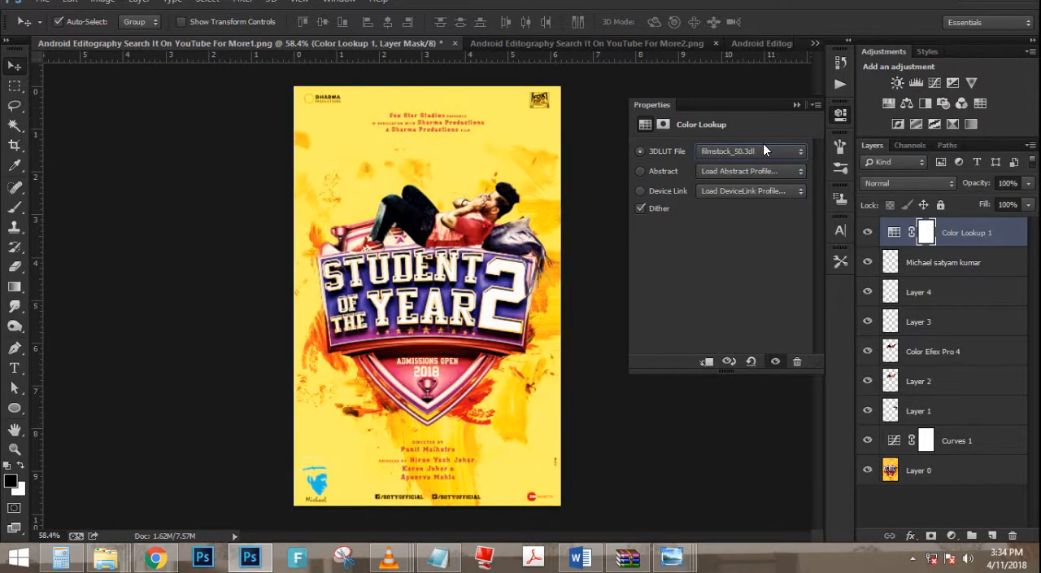
key(Up)
click(797, 105)
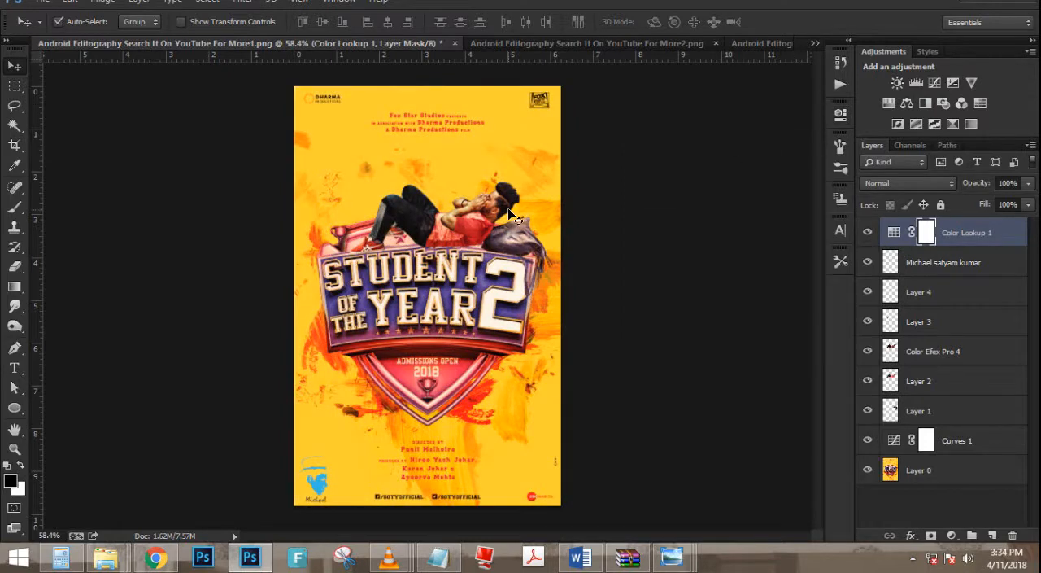
- Add a Color Balance adjustment layer above the Color Lookup and shift the colours of the midtones
key(ctrl+0)
click(951, 536)
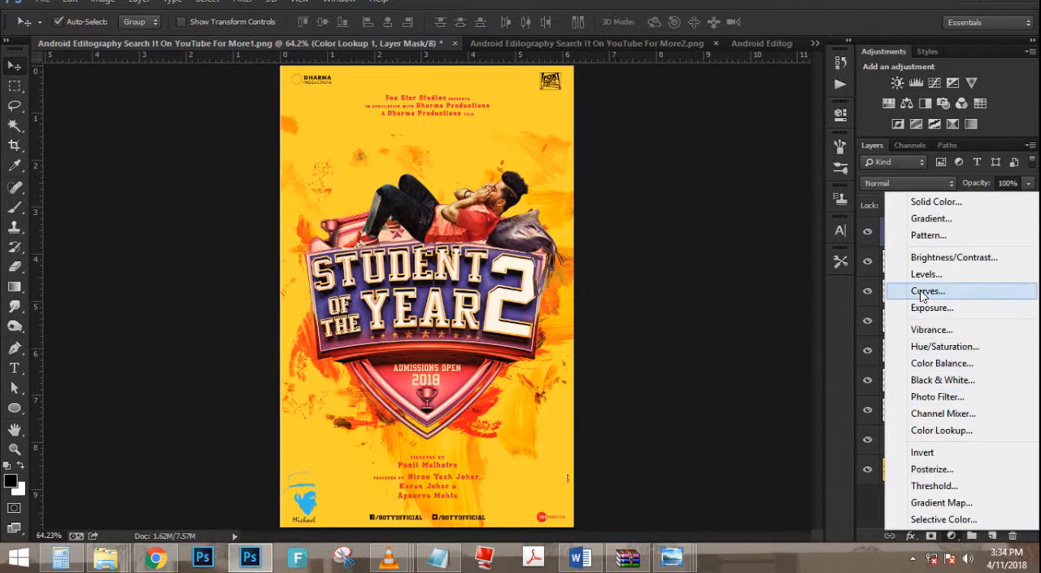
click(943, 363)
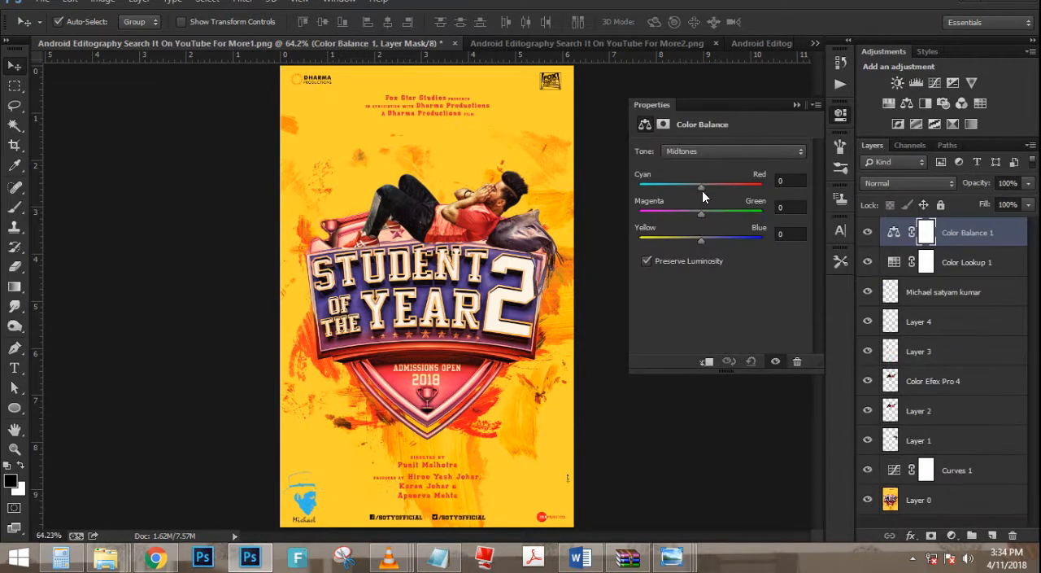
drag(684, 181, 729, 243)
- Adjust the colour sliders for the highlights in the Color Balance adjustment
click(725, 152)
click(720, 185)
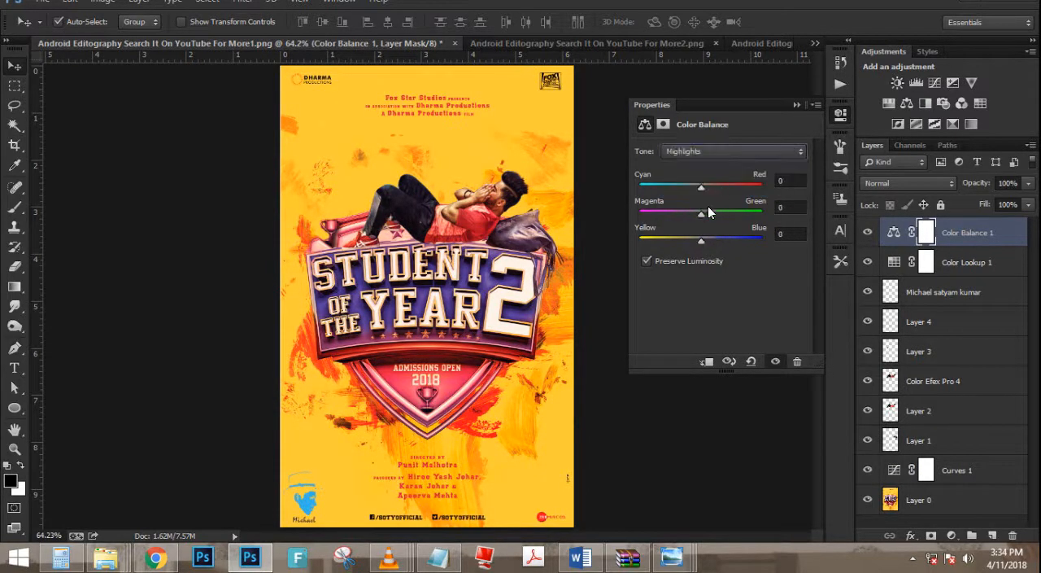
drag(719, 186, 719, 238)
click(719, 158)
click(707, 187)
- Set the Color Balance shadows to about +40 Cyan-Red, +29 Magenta-Green and -14 Yellow-Blue
click(706, 150)
click(706, 162)
drag(703, 187, 687, 241)
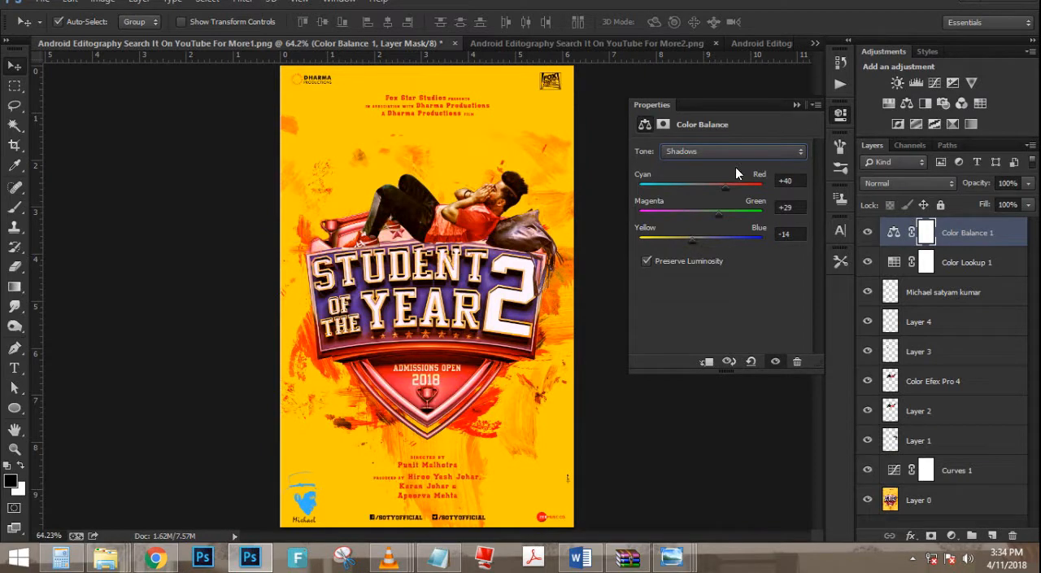
click(796, 106)
- Add a Curves adjustment layer on top and brighten the RGB midtones slightly with a point at input 138, output 141
scroll(393, 251, up, 8)
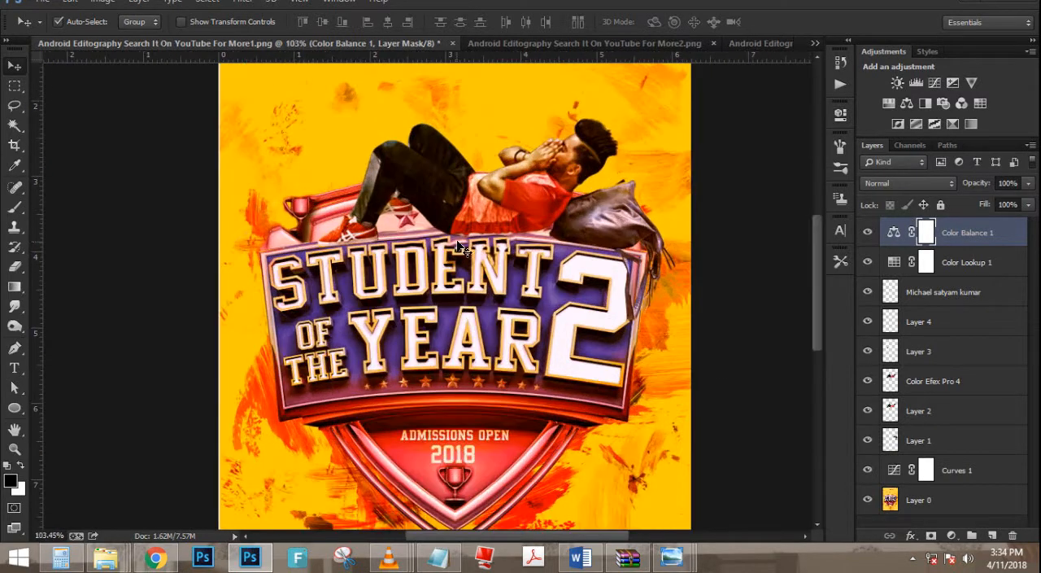
scroll(482, 233, down, 9)
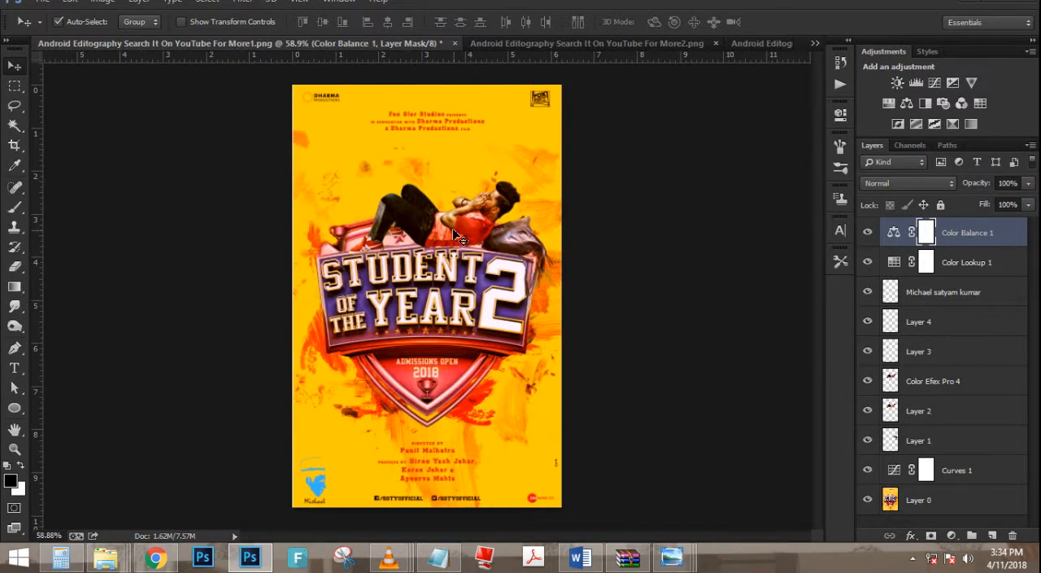
scroll(431, 259, up, 1)
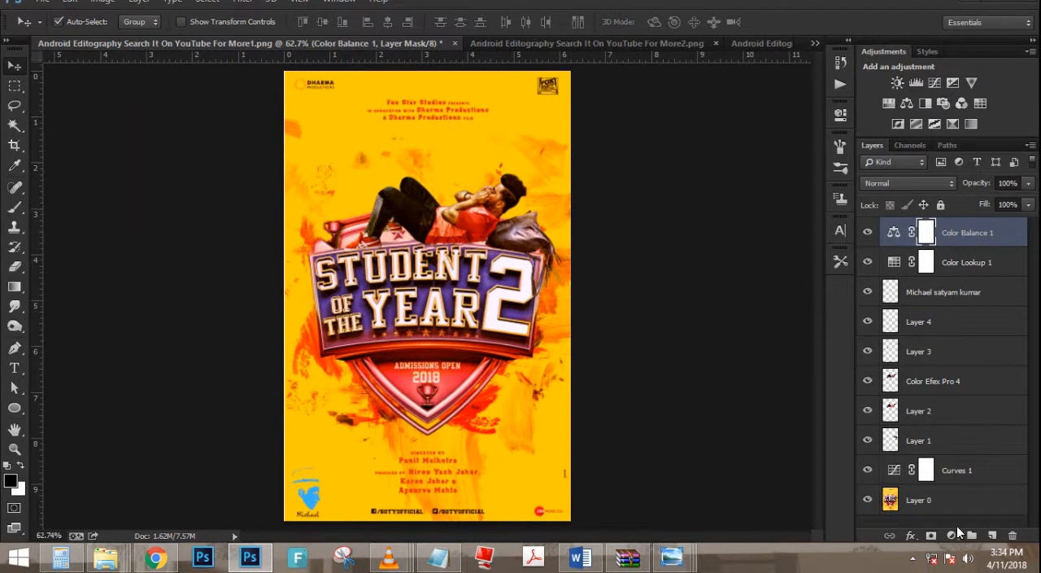
click(950, 534)
click(927, 290)
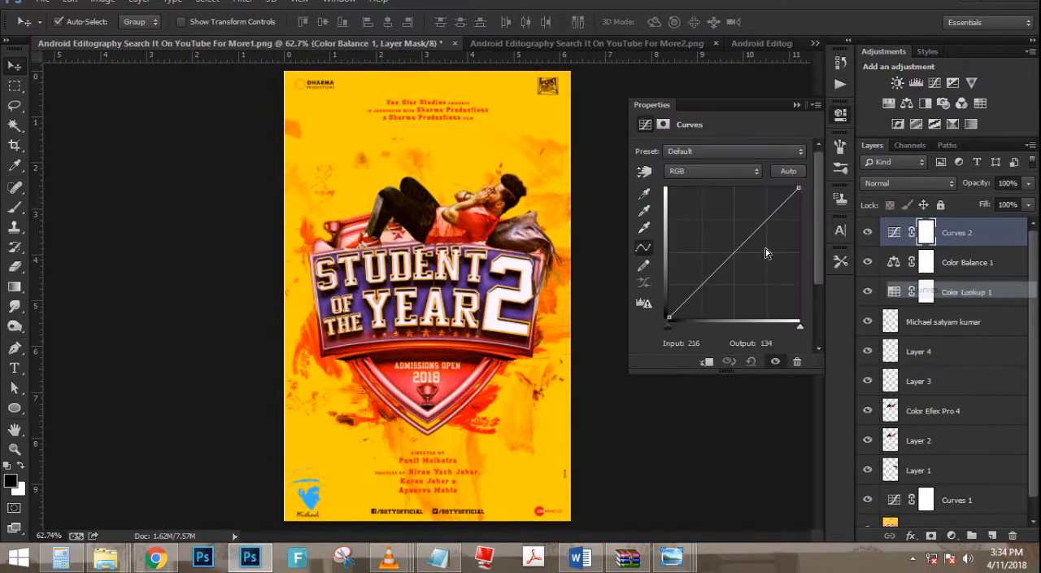
mouse_move(740, 244)
mouse_down()
mouse_move(739, 263)
mouse_move(737, 244)
mouse_up()
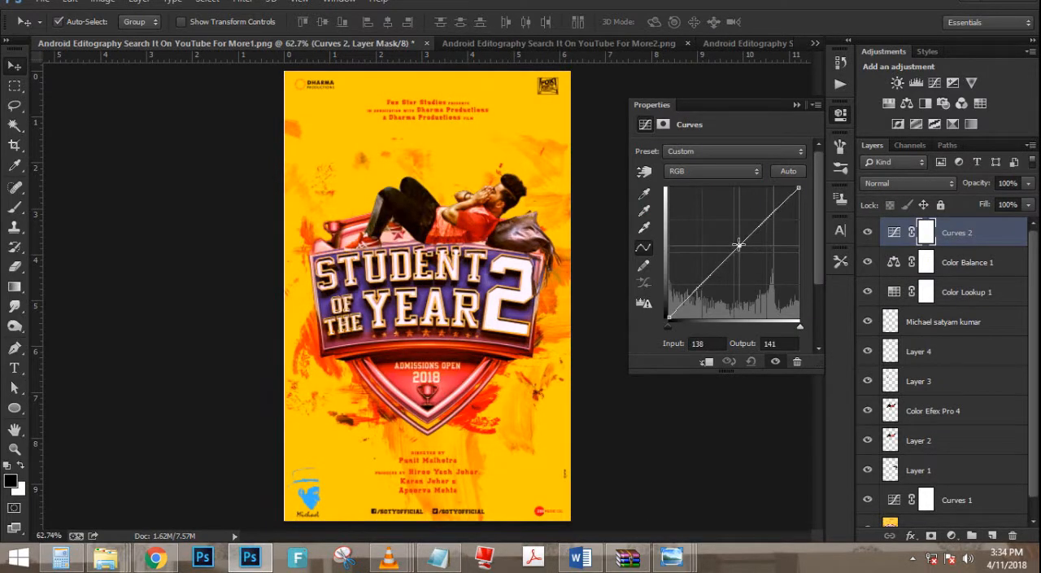
- Raise the middle of the Blue channel's curve to output 140 at input 128
click(728, 170)
click(724, 204)
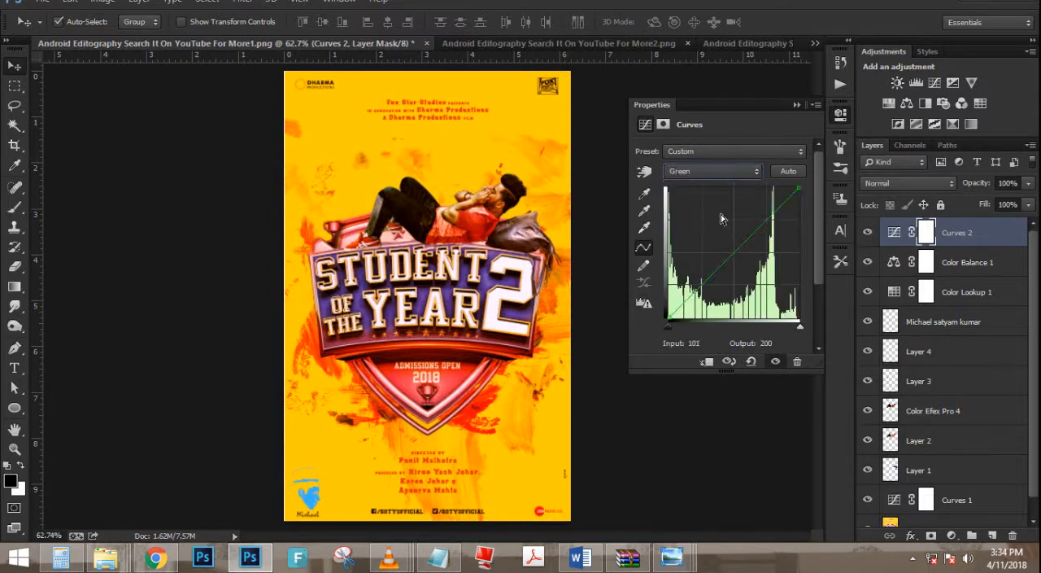
click(712, 170)
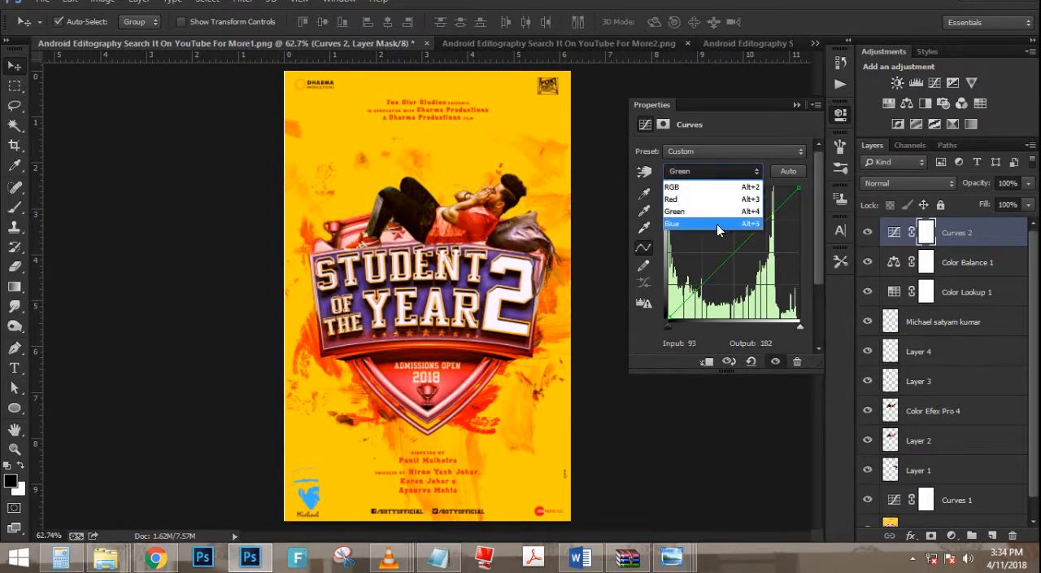
click(716, 223)
mouse_move(734, 247)
mouse_down()
mouse_move(748, 242)
mouse_move(764, 261)
mouse_move(733, 245)
mouse_up()
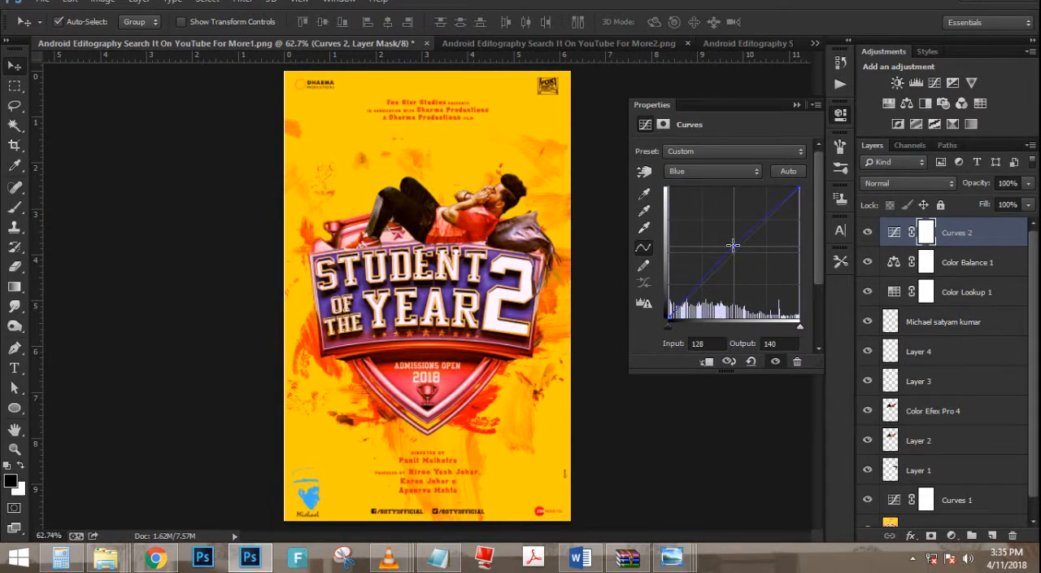
click(797, 105)
scroll(529, 299, up, 5)
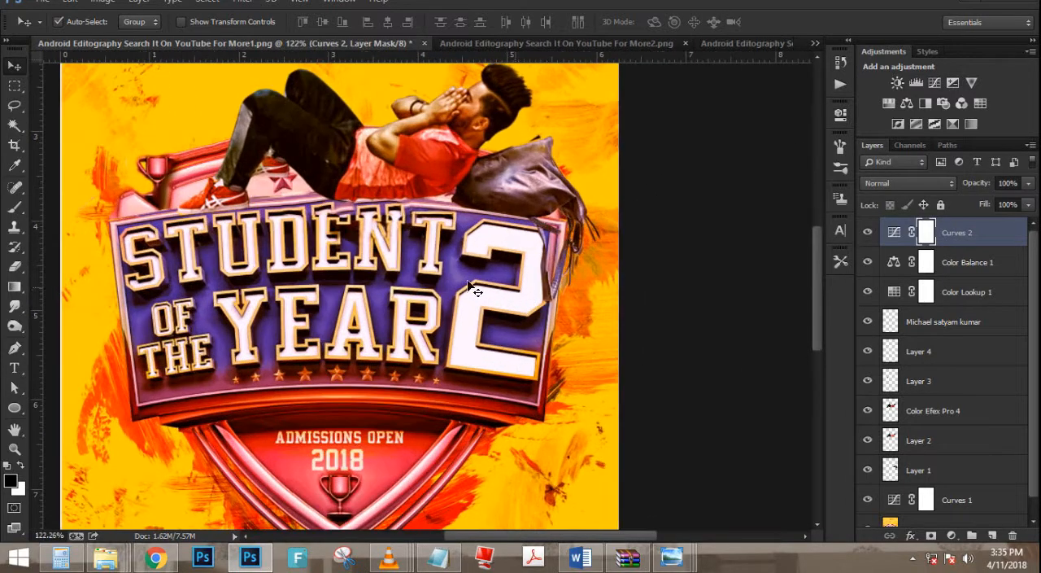
- Inspect the graded composite up close and compare it with the original poster in Windows Photo Viewer
scroll(469, 284, up, 3)
scroll(436, 272, down, 5)
scroll(431, 269, up, 3)
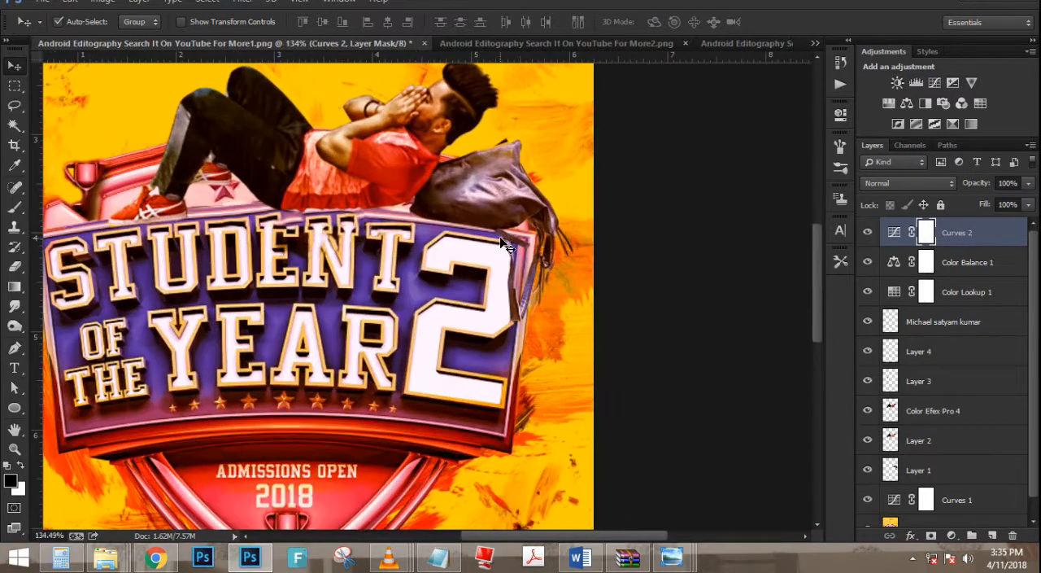
scroll(504, 242, down, 5)
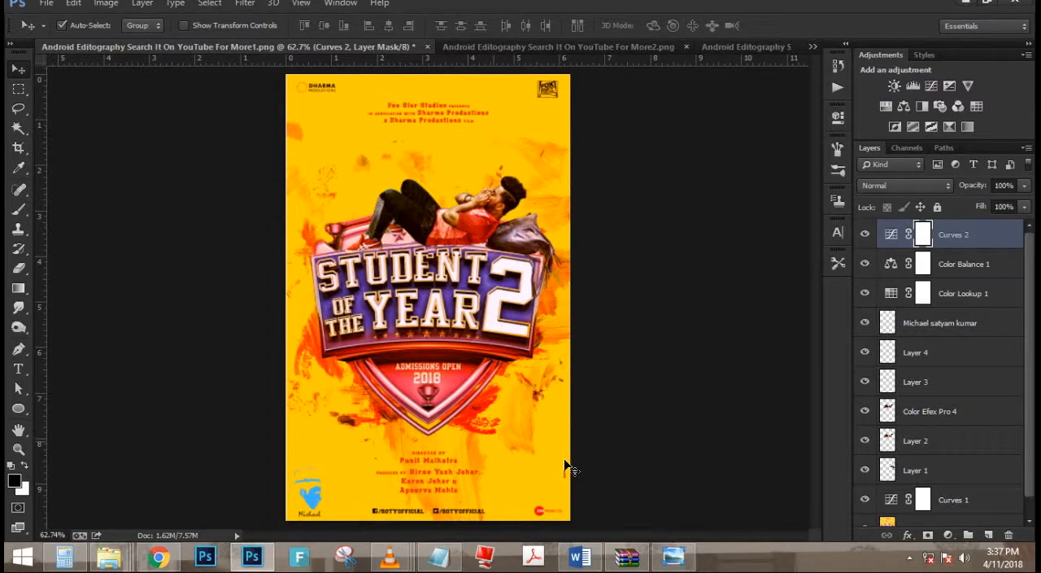
click(665, 566)
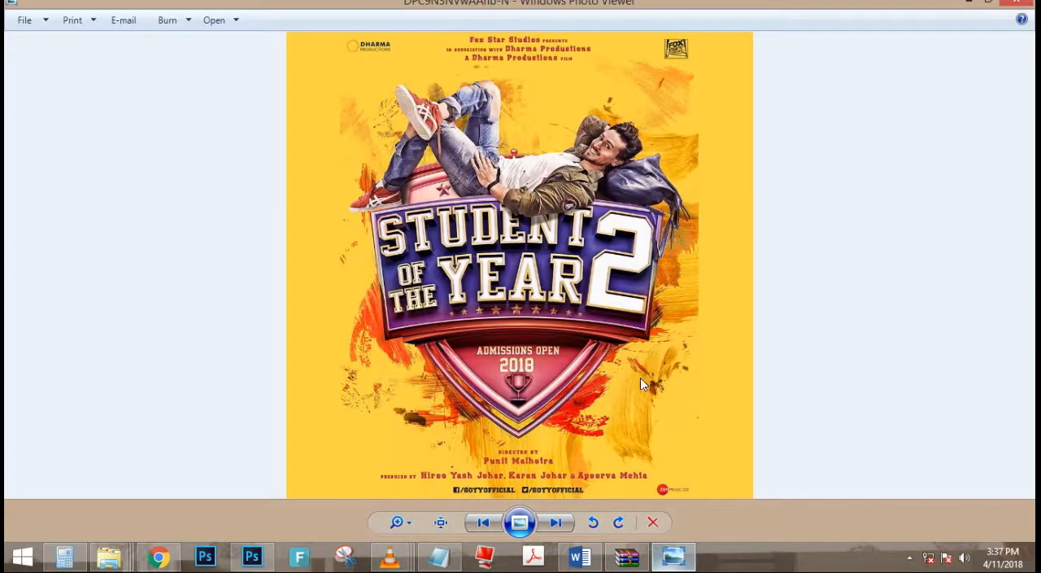
scroll(586, 310, up, 3)
scroll(551, 222, down, 3)
click(255, 558)
scroll(497, 209, up, 5)
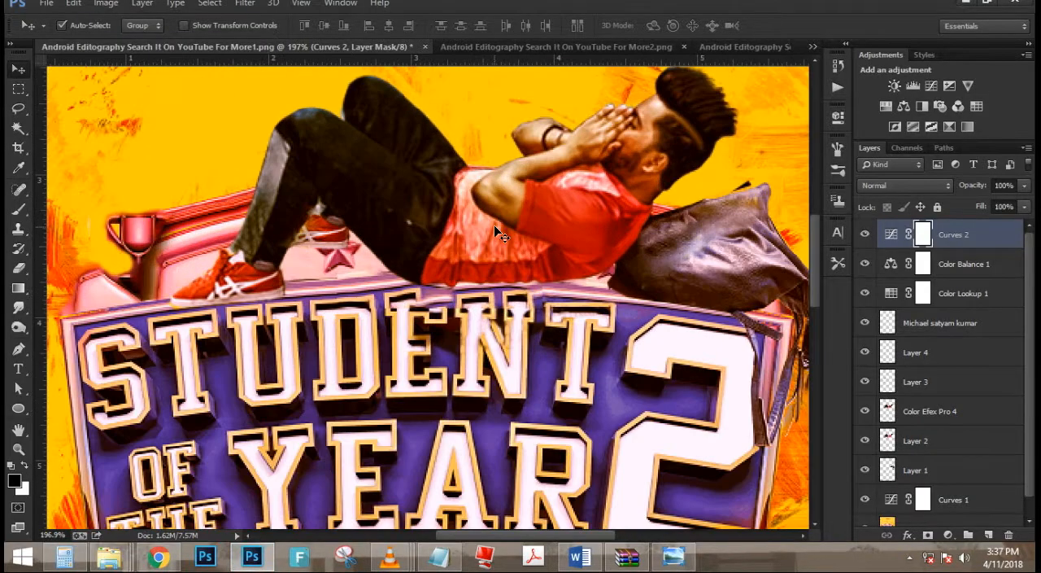
click(494, 225)
drag(507, 231, 485, 244)
key(ctrl+z)
- Select Layer 2, Color Efex Pro 4, Layer 3 and Layer 4 together and move the man slightly left and up
ctrl+click(929, 441)
key(ctrl+z)
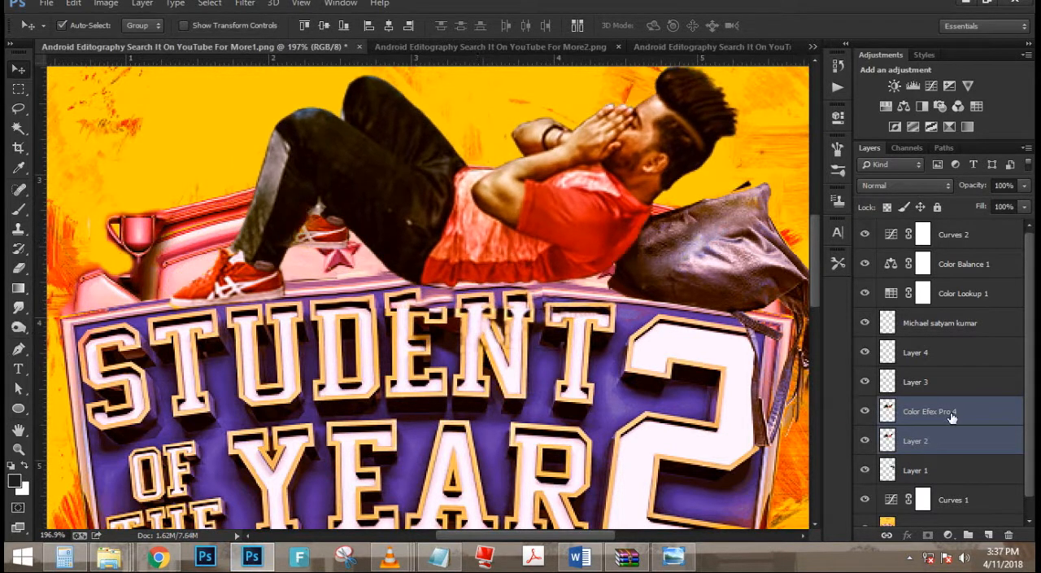
ctrl+click(931, 383)
ctrl+click(927, 353)
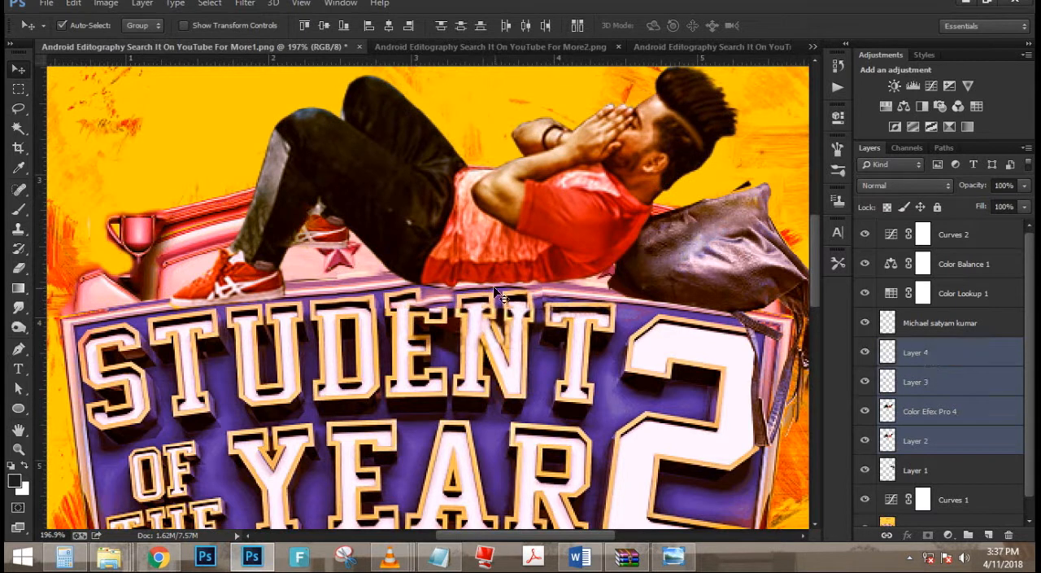
drag(481, 259, 446, 253)
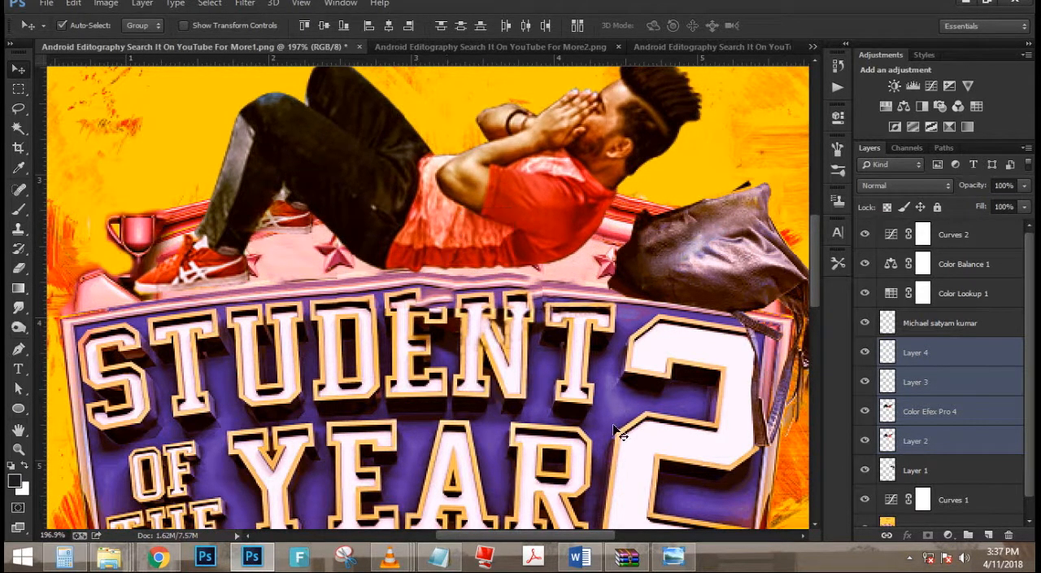
- Check the man's pose against the original poster and nudge the selected layers slightly down onto the badge edge
click(673, 556)
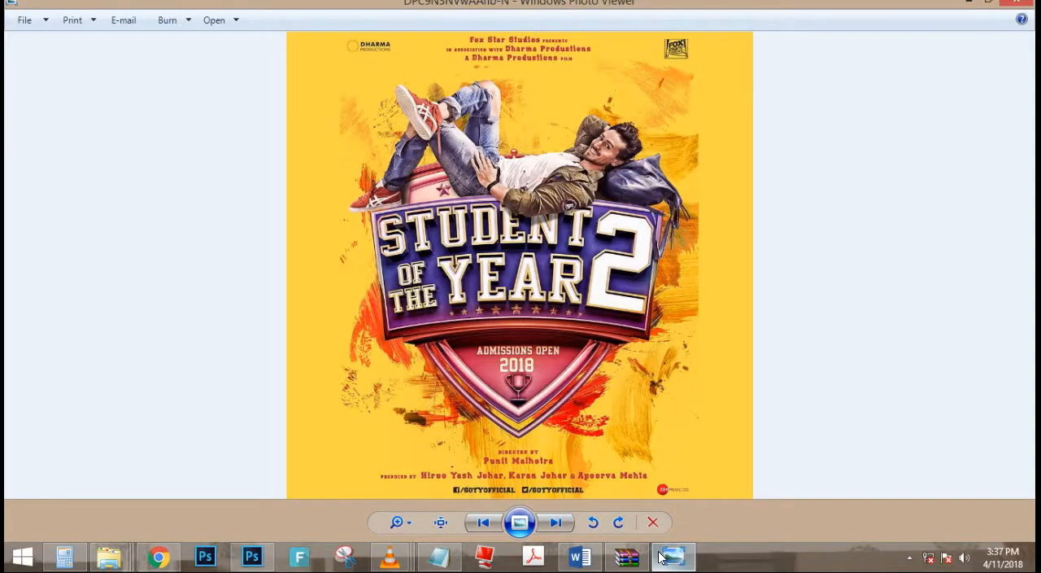
click(665, 557)
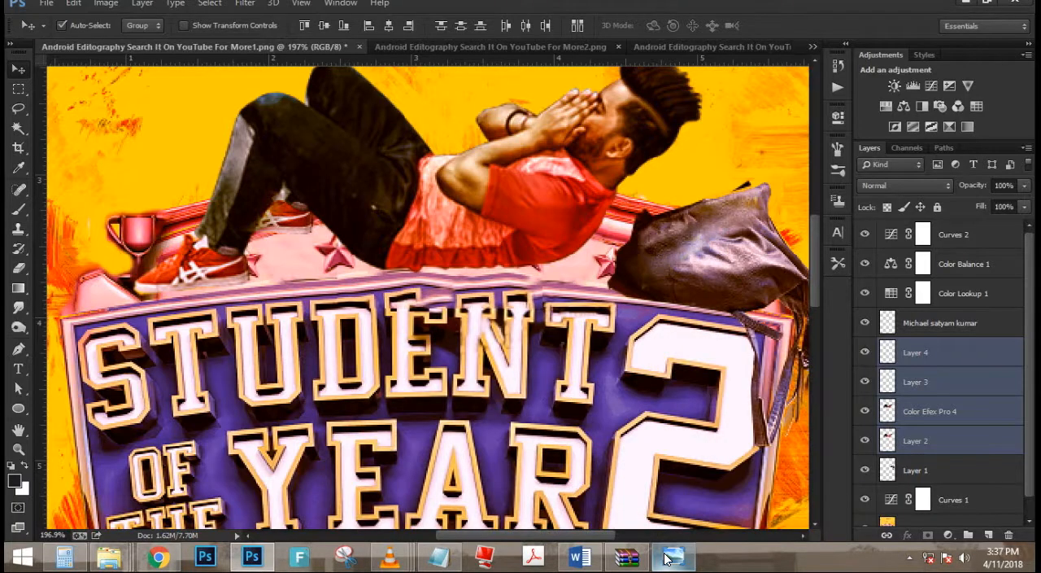
click(671, 557)
click(672, 556)
drag(545, 224, 541, 230)
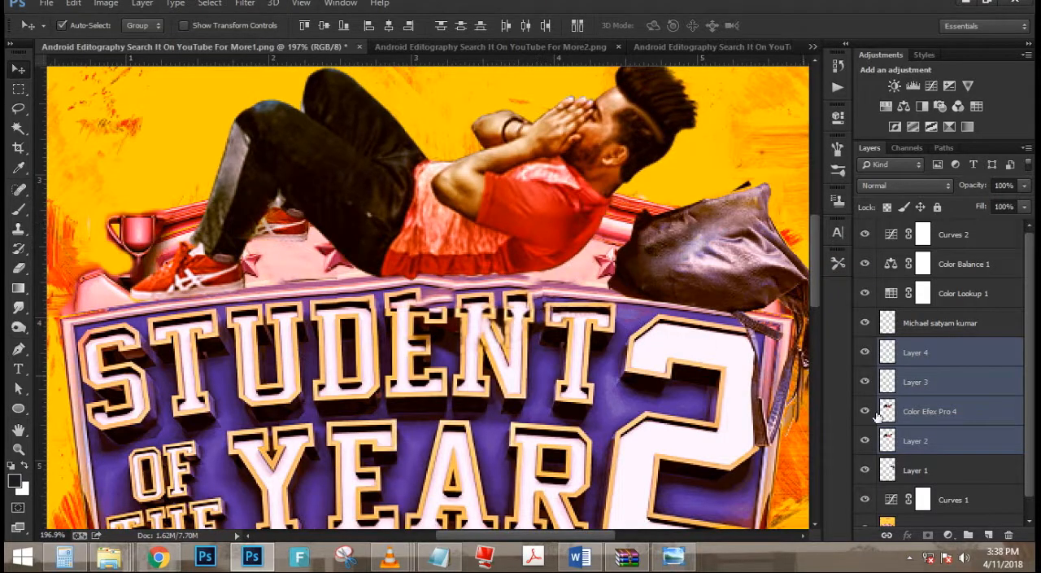
- Merge the four selected layers of the man into one and duplicate the merged layer
key(ctrl+e)
scroll(296, 220, down, 4)
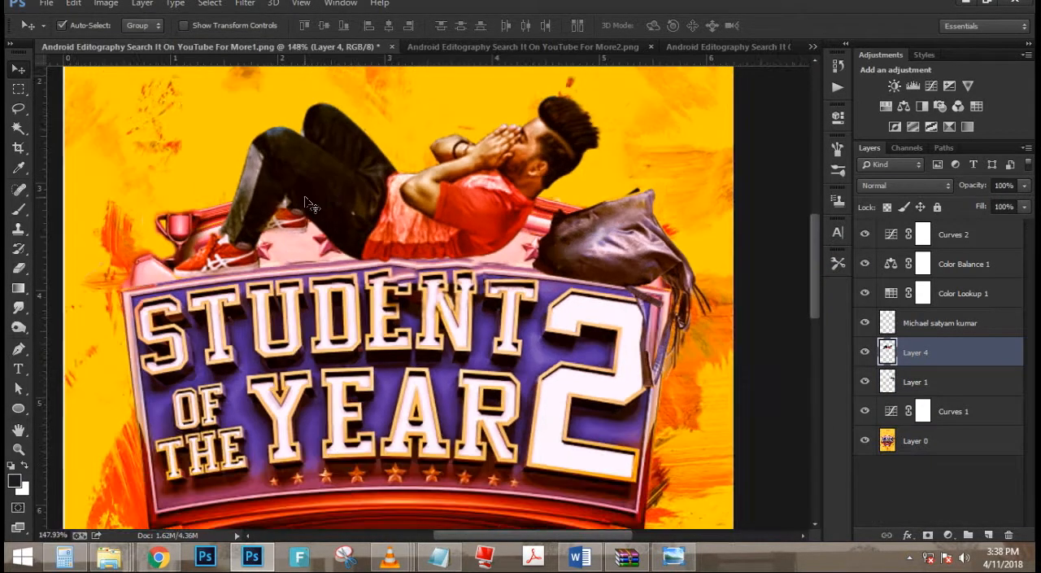
scroll(421, 99, up, 6)
key(ctrl+j)
- Load the man's outline as a selection, fill the lower Layer 4 with the dark foreground colour, and deselect
ctrl+click(887, 350)
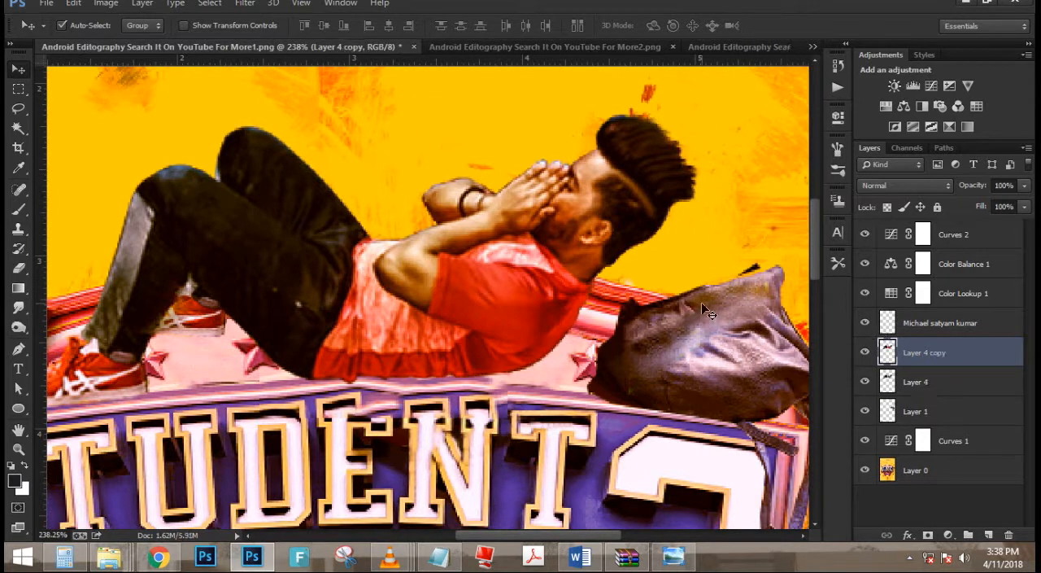
click(934, 388)
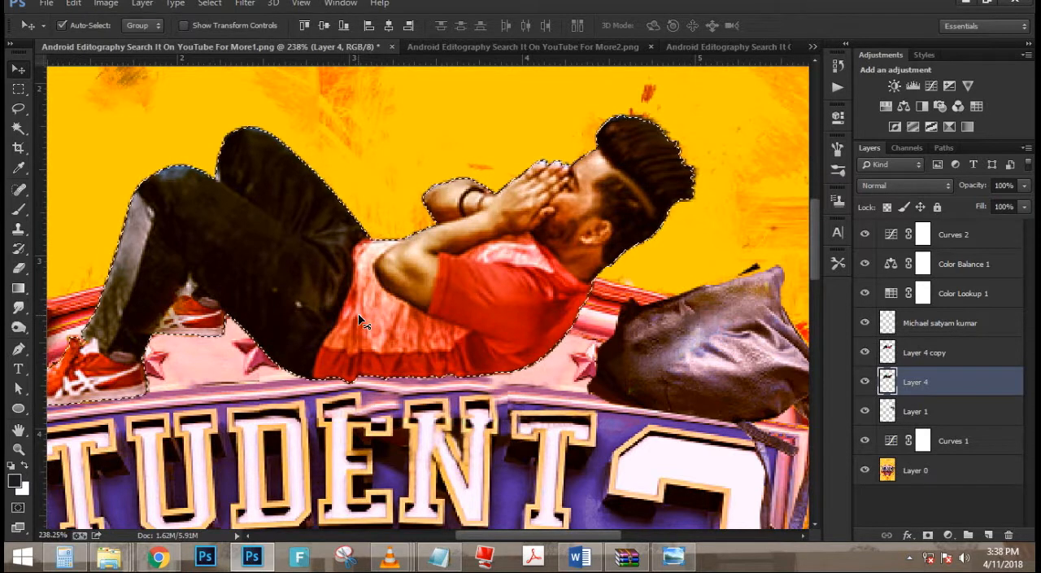
key(ctrl+d)
scroll(247, 333, down, 3)
drag(248, 332, 395, 358)
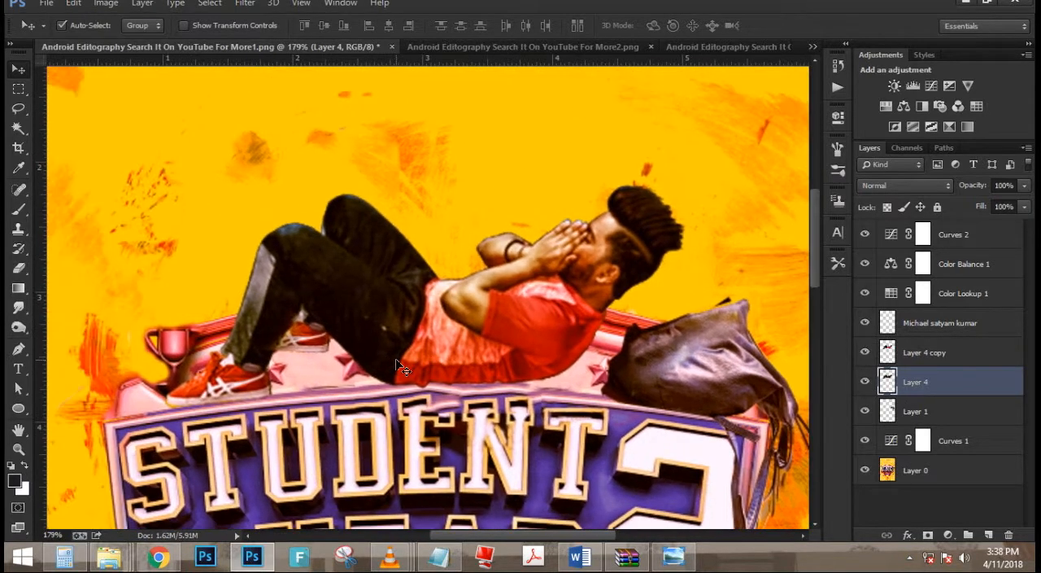
key(ctrl+t)
drag(471, 348, 458, 378)
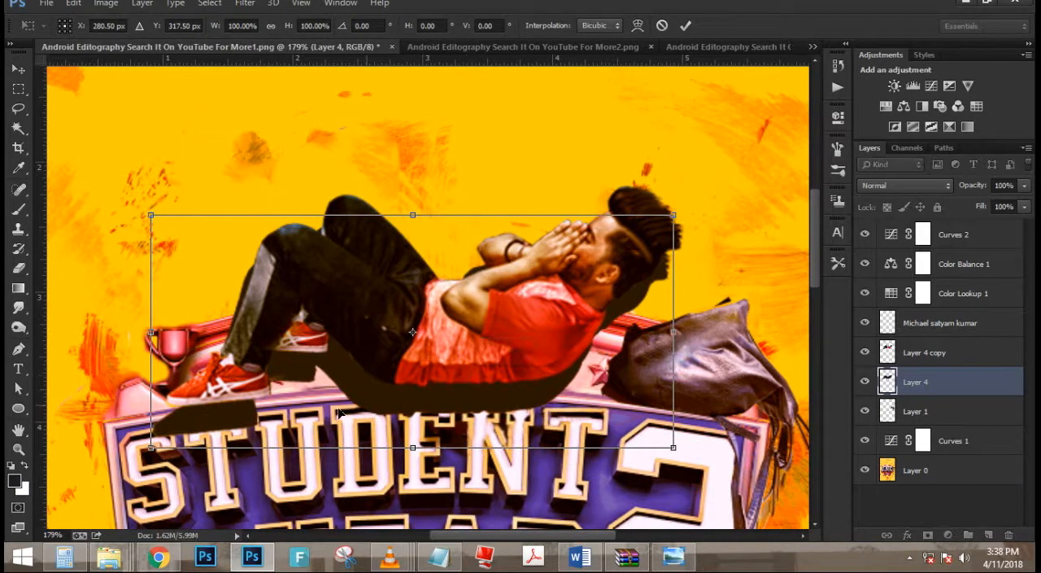
scroll(393, 405, up, 8)
scroll(393, 406, down, 2)
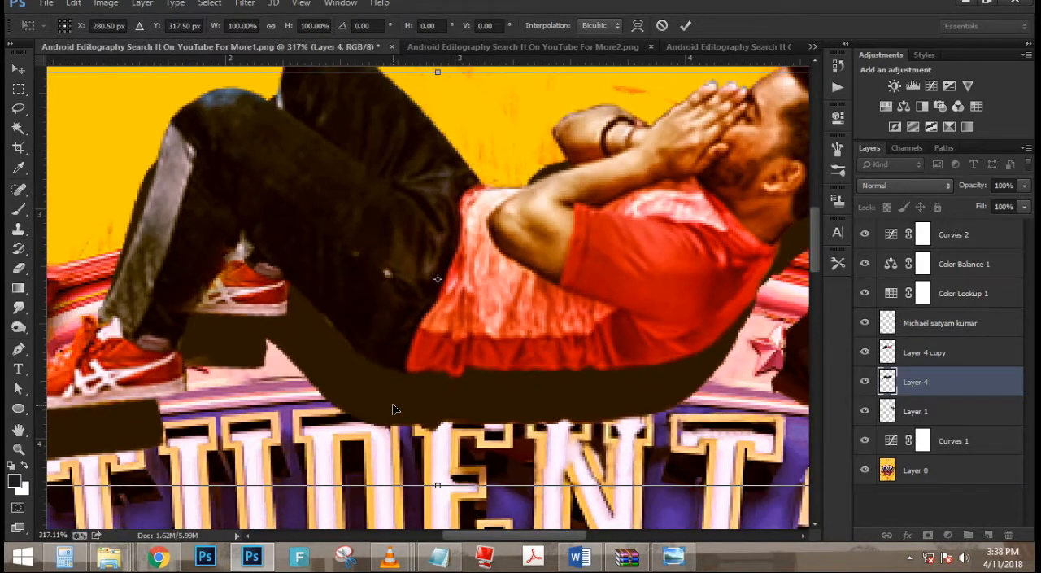
key(ctrl+z)
key(Escape)
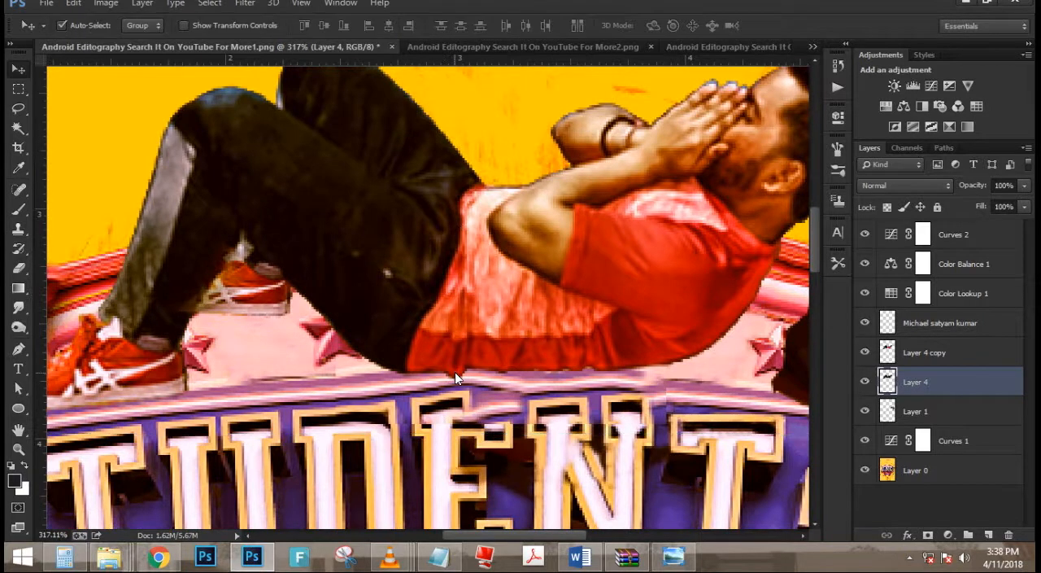
- Load Layer 4's outline, set the foreground colour to black (000000), fill the silhouette with it, and deselect
ctrl+click(885, 381)
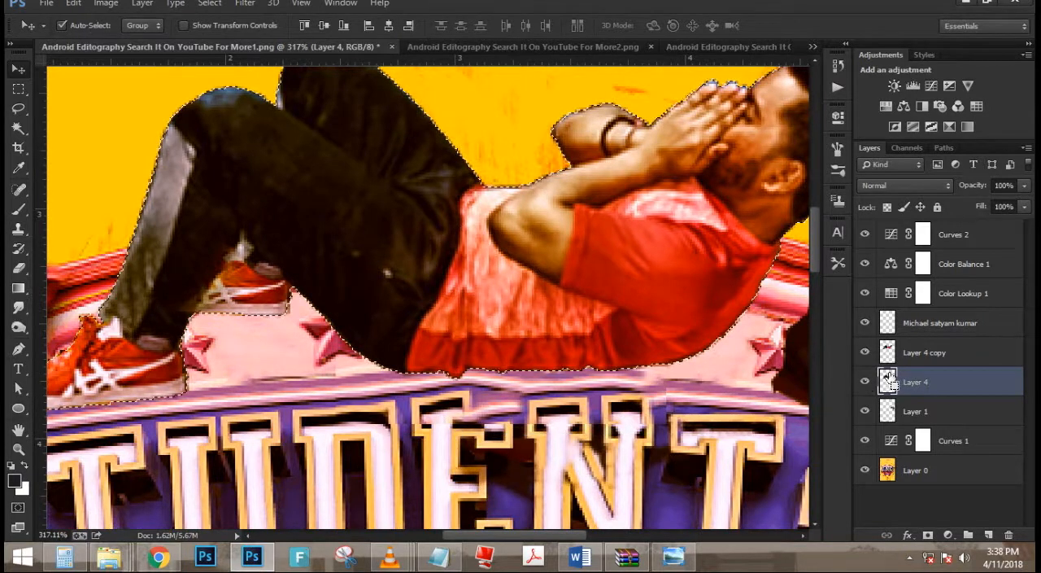
click(14, 481)
drag(757, 278, 650, 398)
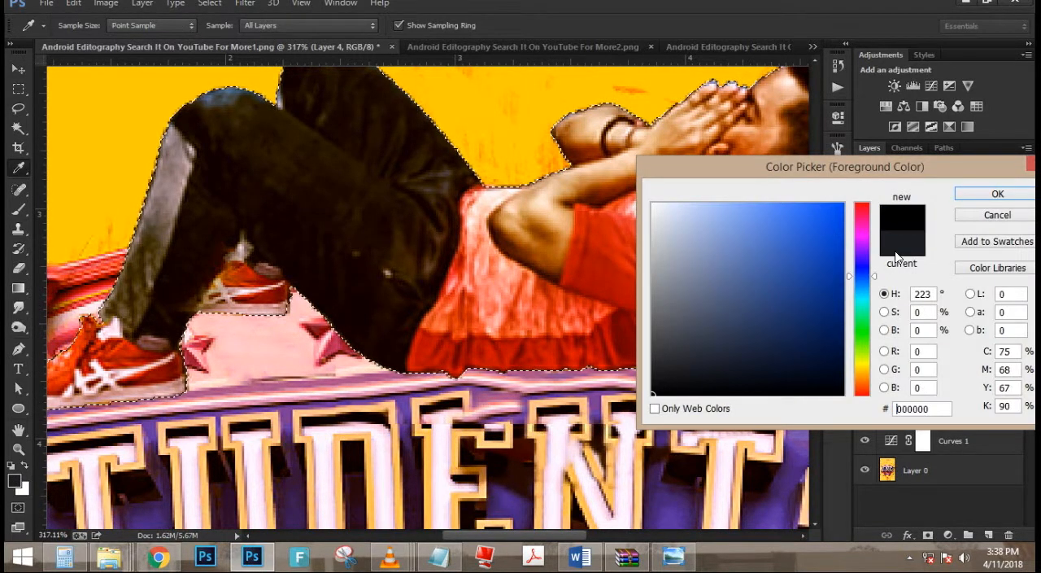
click(1000, 193)
key(ctrl+d)
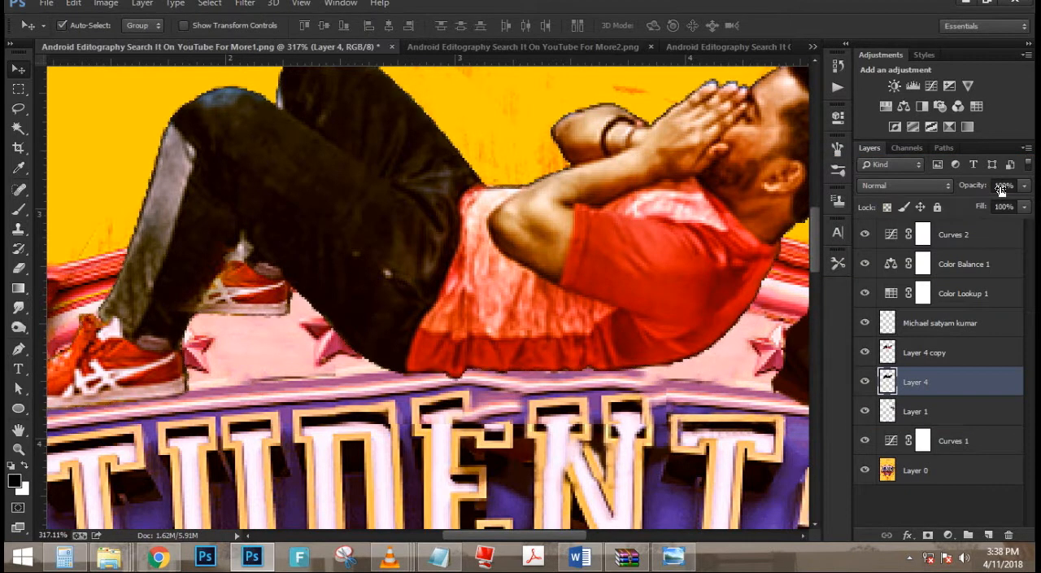
- Shift the black silhouette slightly below the man as a shadow and set its layer opacity to 66%
key(ctrl+t)
drag(518, 278, 513, 322)
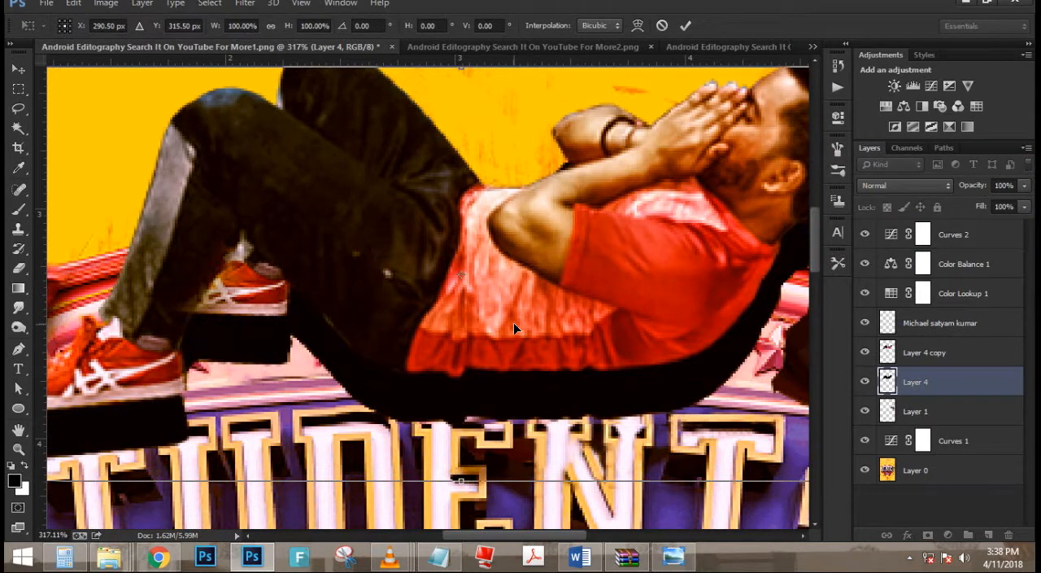
key(Return)
scroll(476, 307, down, 1)
scroll(476, 307, down, 2)
scroll(478, 301, up, 2)
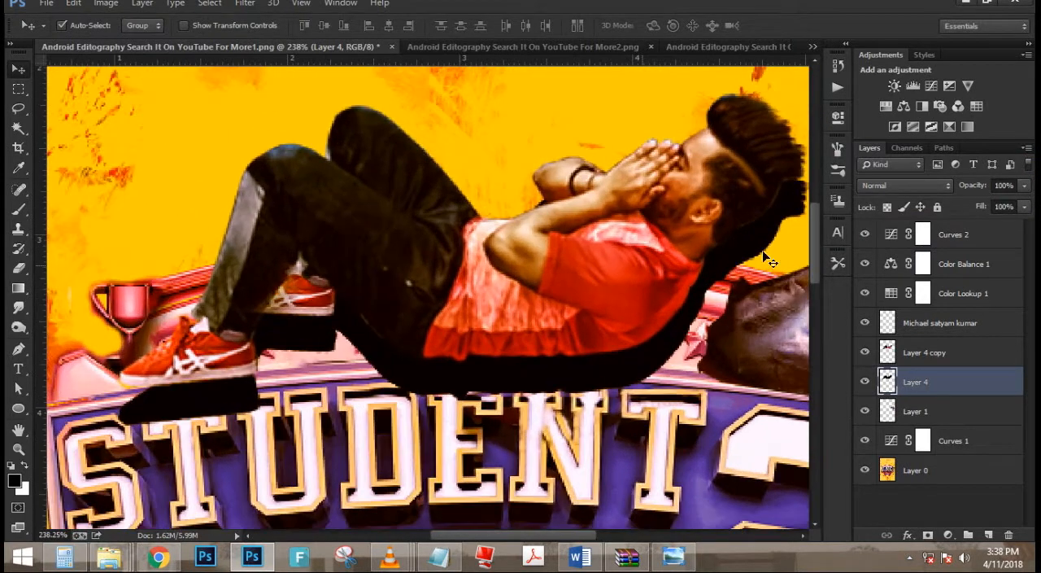
drag(966, 194, 975, 188)
scroll(583, 144, down, 2)
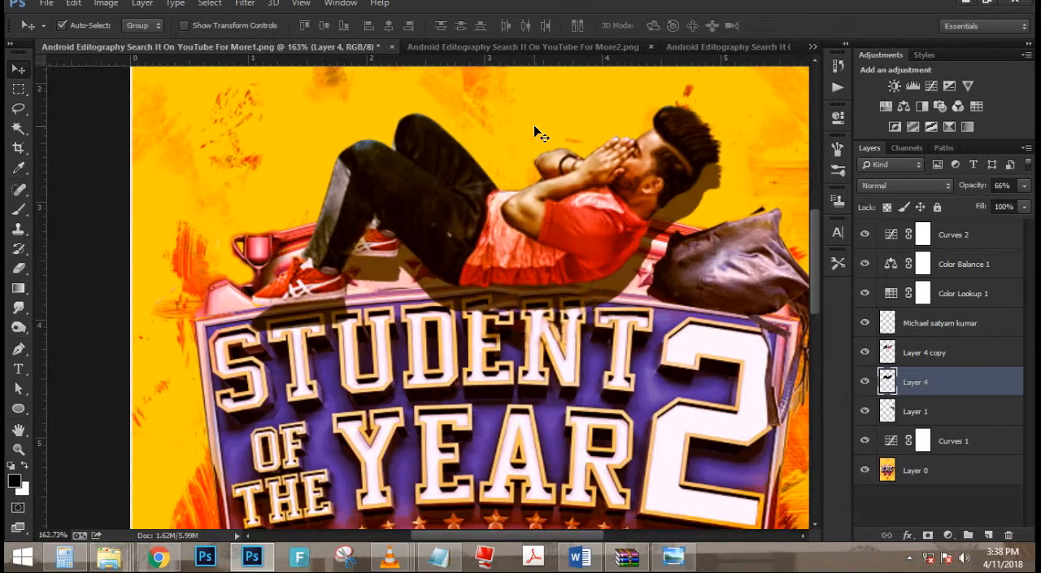
- Apply a Gaussian Blur with a 6.3-pixel radius to the shadow on Layer 4
scroll(540, 132, up, 2)
click(245, 4)
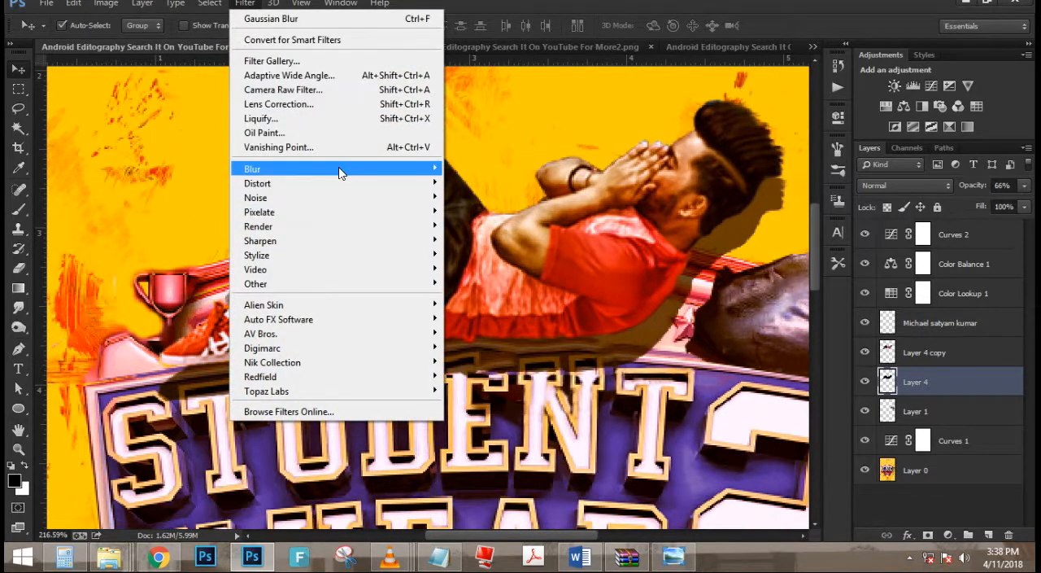
mouse_move(340, 169)
click(489, 273)
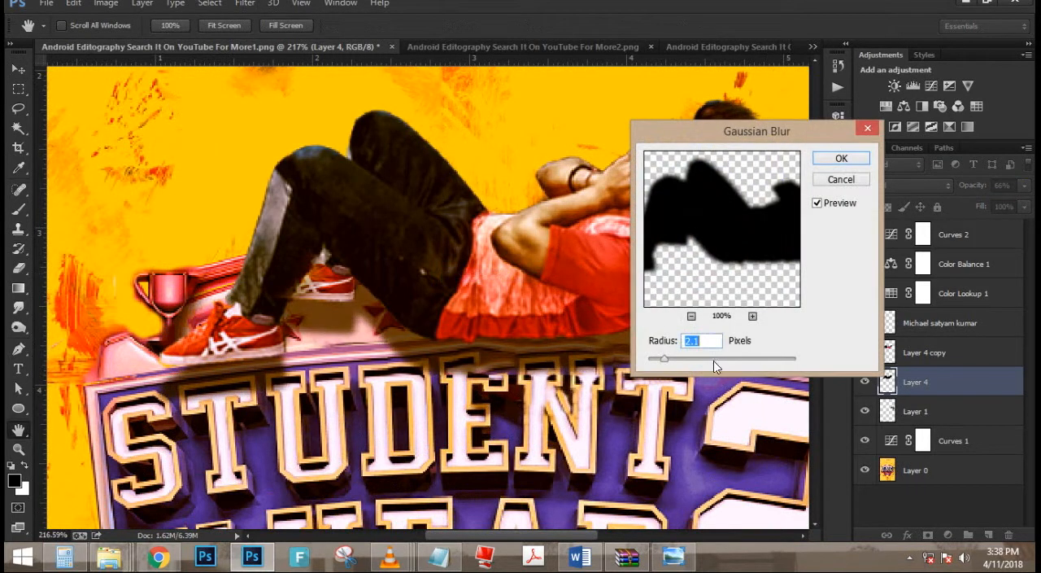
click(686, 361)
click(693, 358)
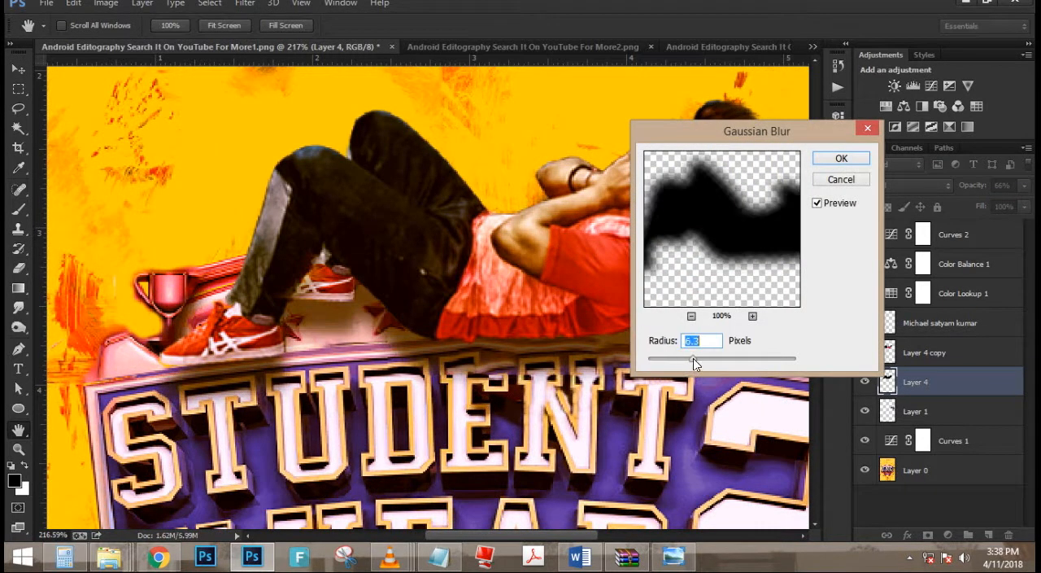
click(843, 162)
key(v)
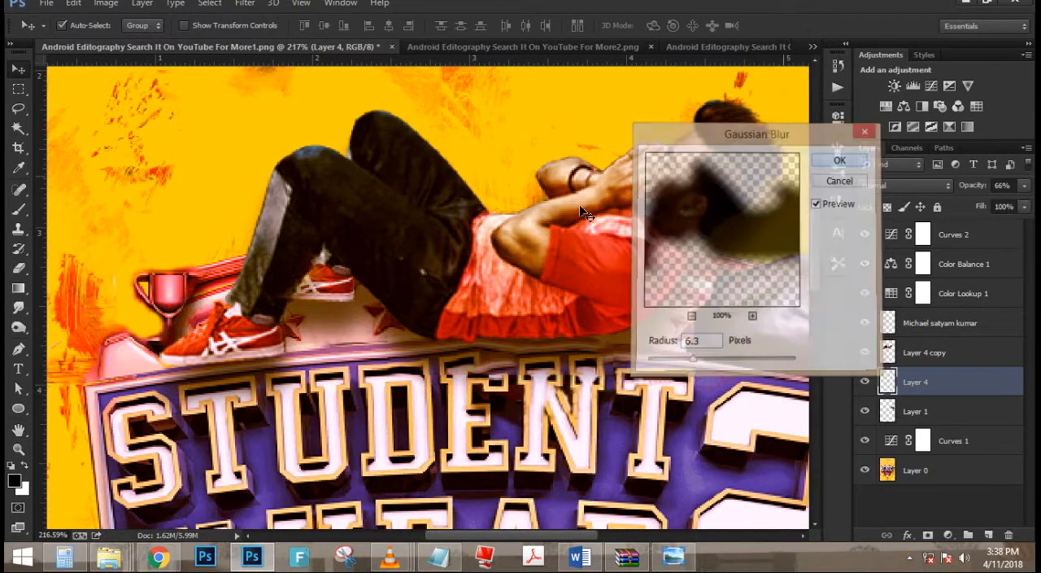
- Erase the blurred shadow around the man's head and neck with the 55-pixel Eraser
scroll(365, 218, down, 3)
scroll(533, 210, up, 3)
key(e)
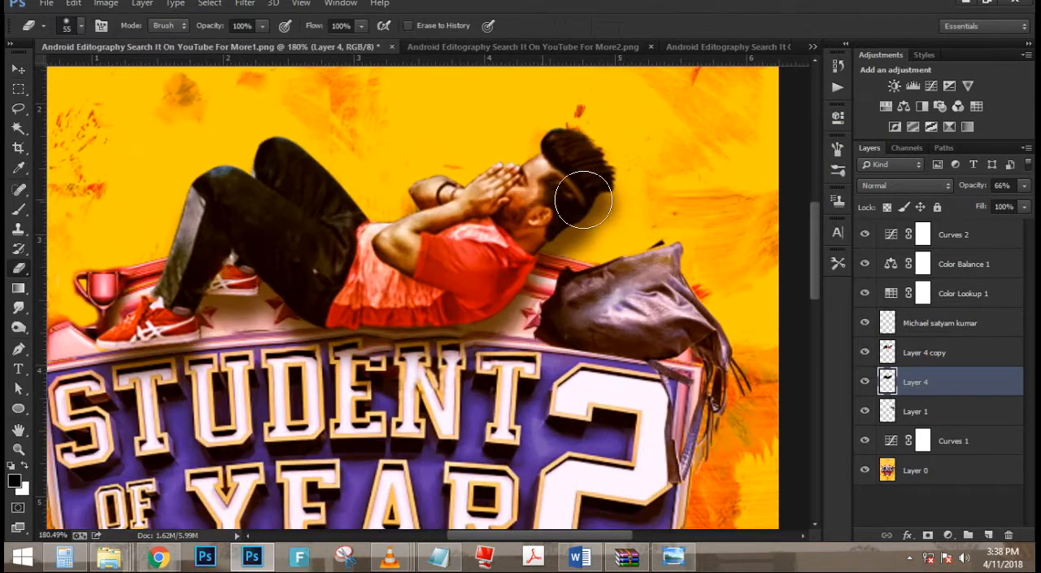
mouse_move(588, 222)
mouse_down()
mouse_move(596, 184)
mouse_move(558, 195)
mouse_up()
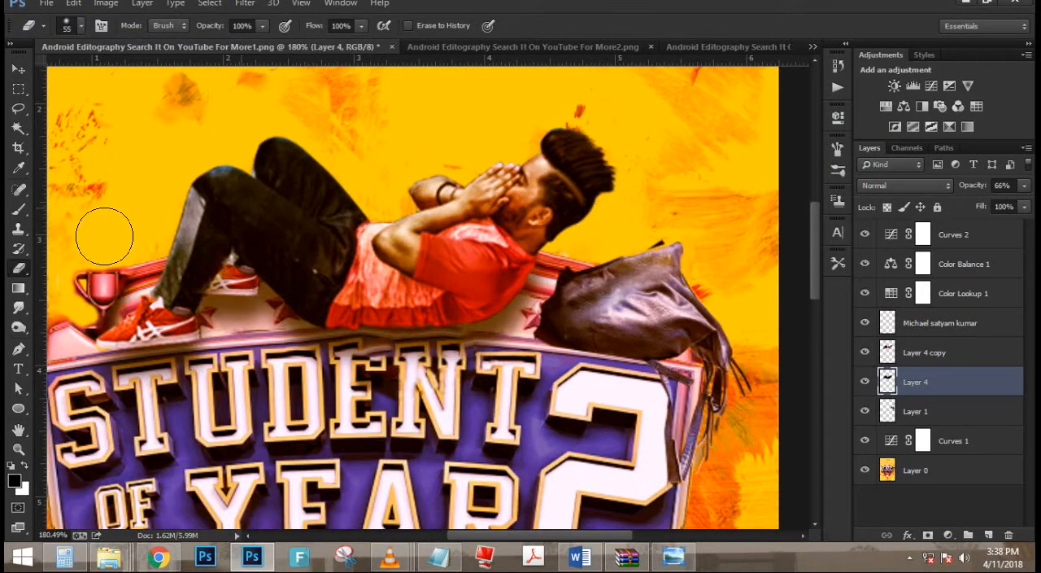
- Review the whole poster and stamp all visible layers into a new layer above Curves 2
scroll(228, 204, down, 6)
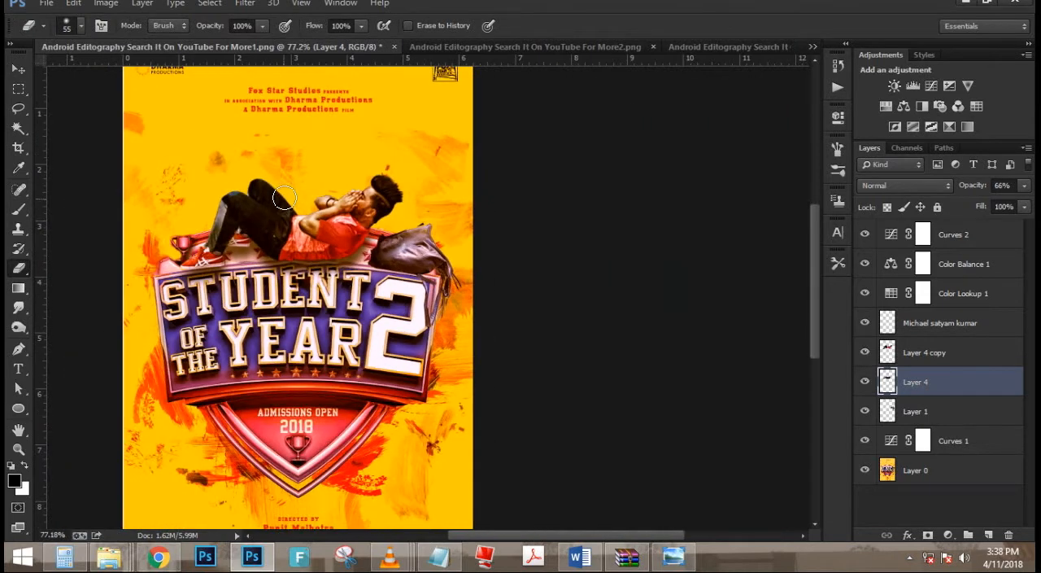
scroll(474, 174, up, 2)
scroll(481, 172, down, 1)
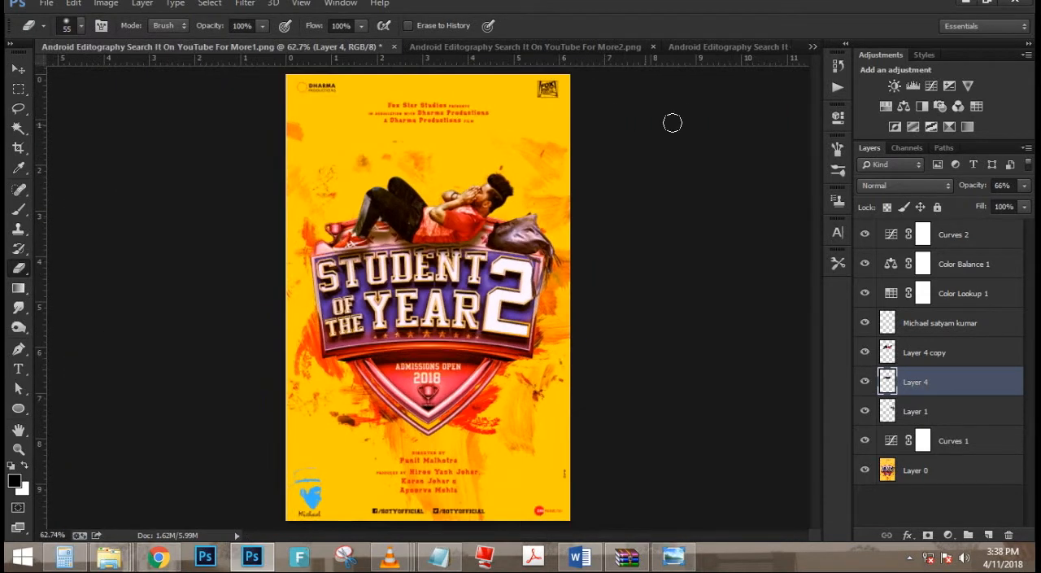
click(971, 240)
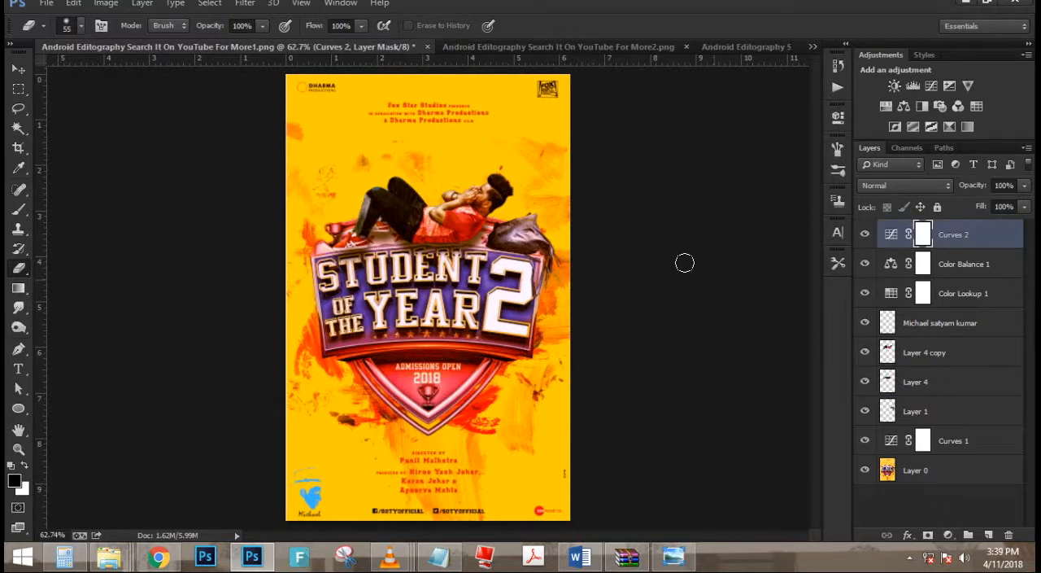
key(ctrl+alt+shift+e)
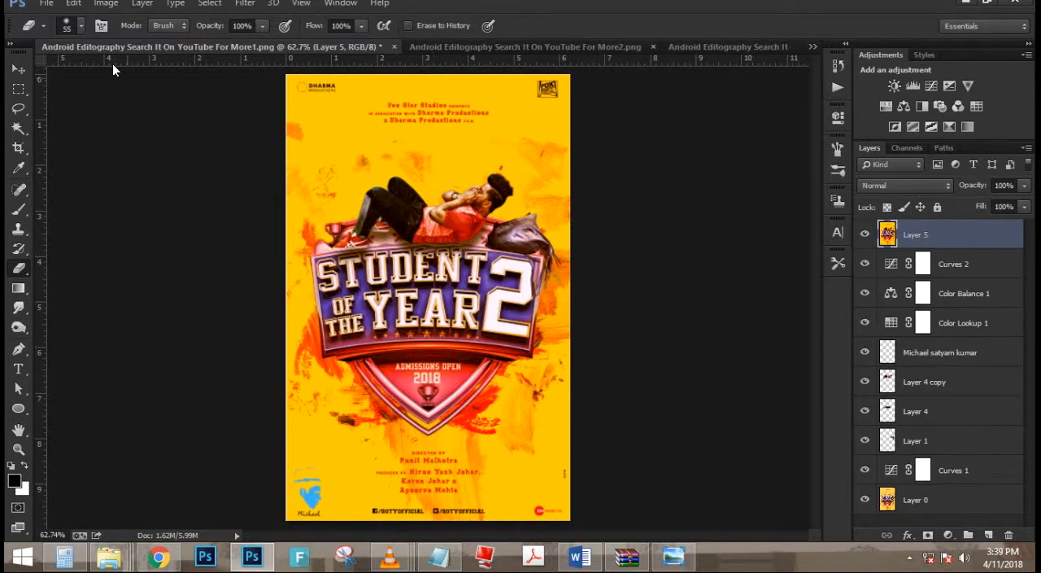
- Open the stamped Layer 5 in Color Efex Pro 4 and add a second filter slot below Cross Balance
click(240, 6)
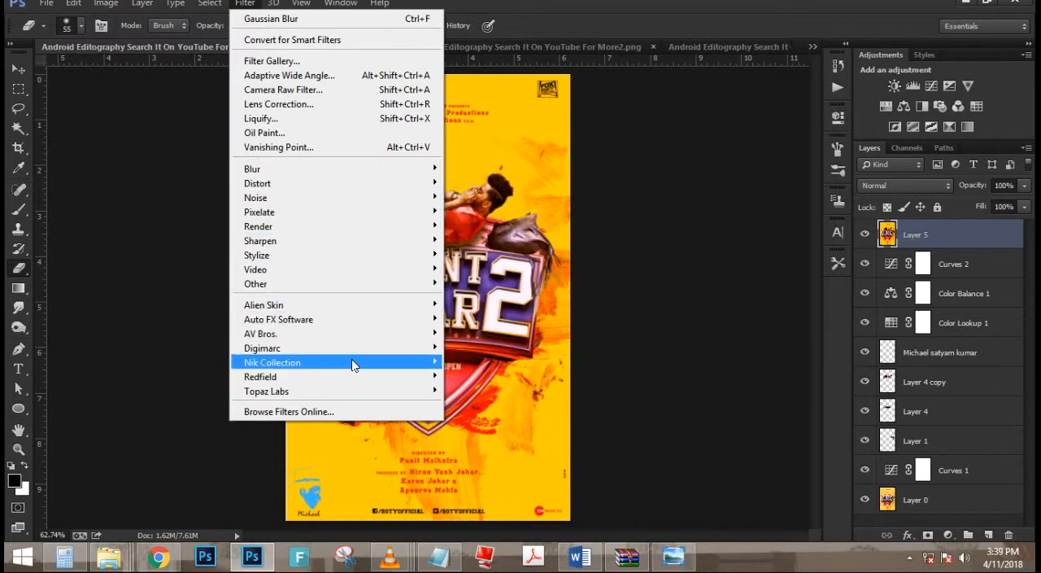
mouse_move(351, 362)
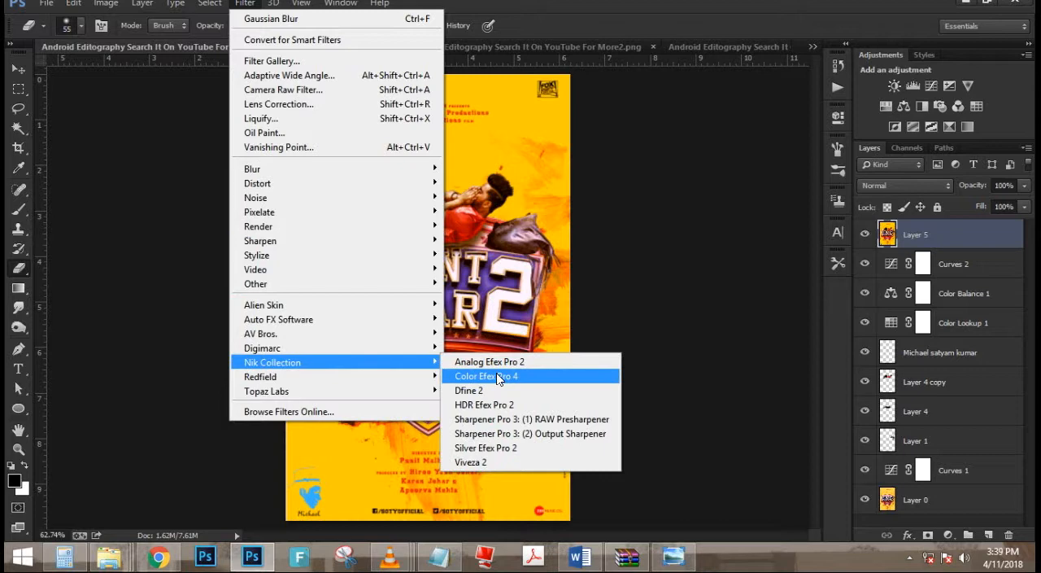
click(496, 373)
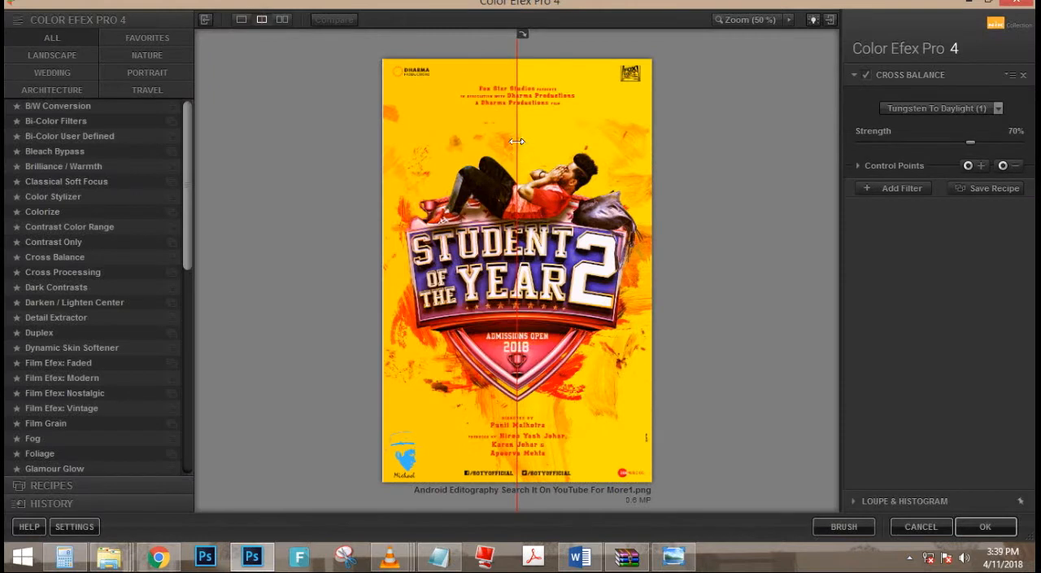
drag(521, 151, 438, 236)
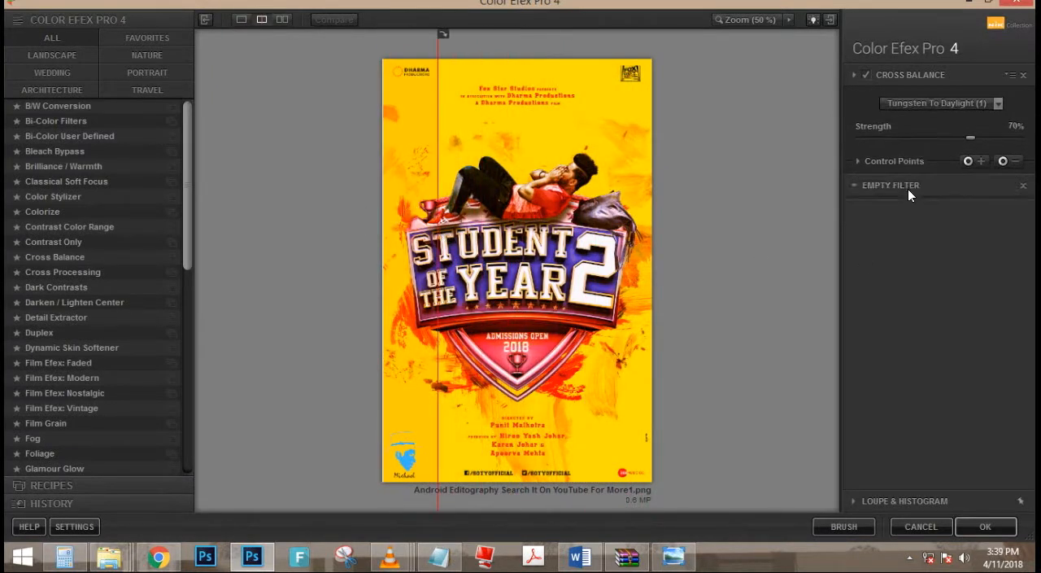
click(908, 189)
click(583, 152)
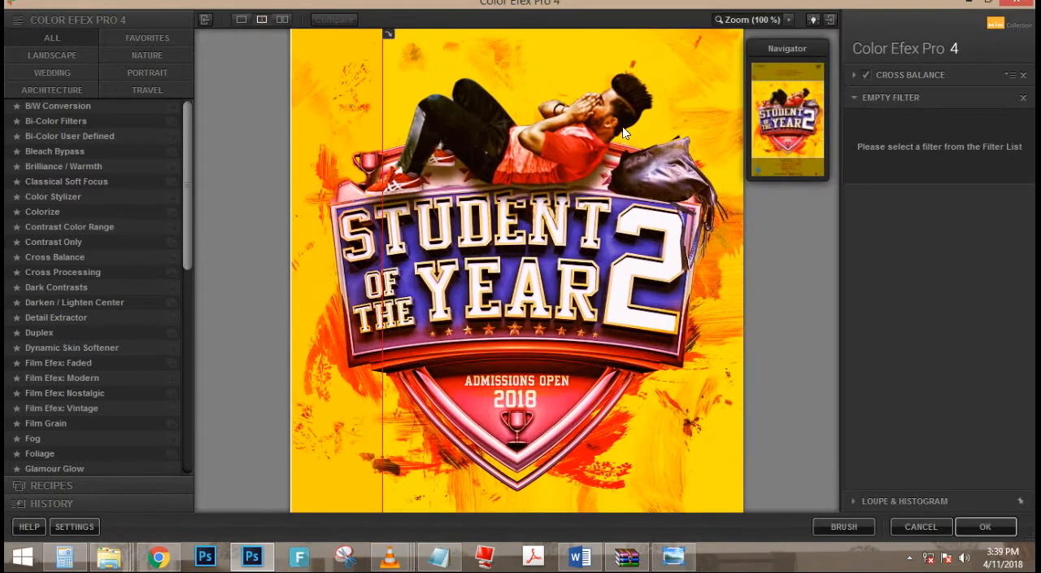
scroll(586, 156, up, 1)
drag(609, 119, 557, 347)
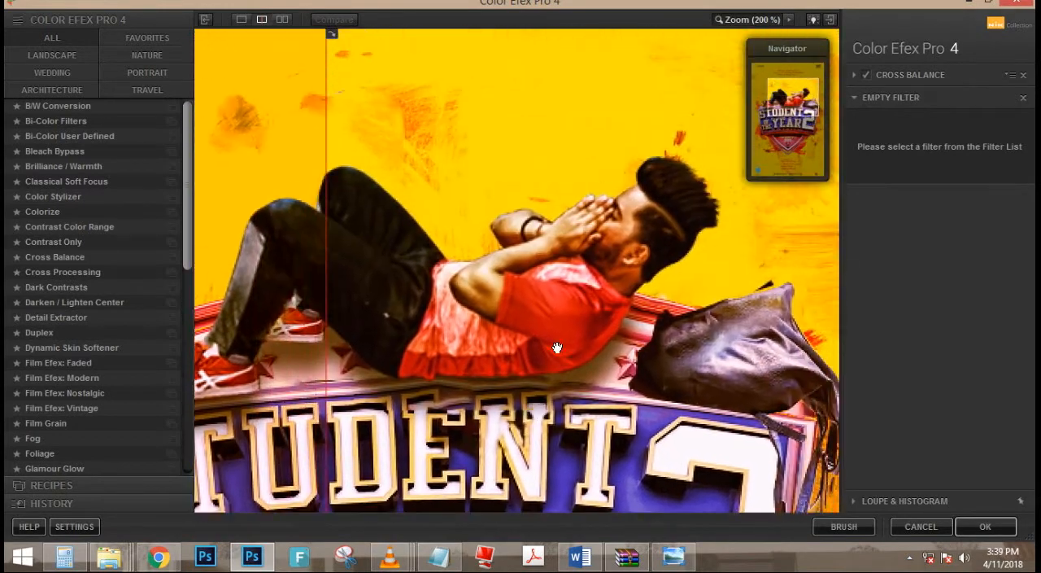
drag(602, 292, 591, 253)
- Try the filters from Bleach Bypass through Contrast Only in the second filter slot and compare their looks on the poster
click(108, 154)
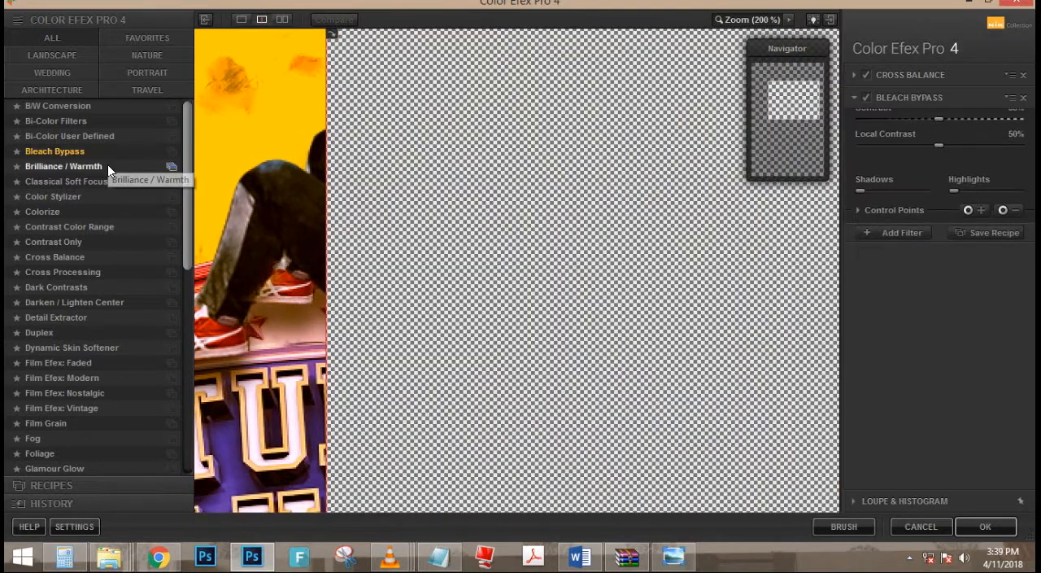
click(107, 167)
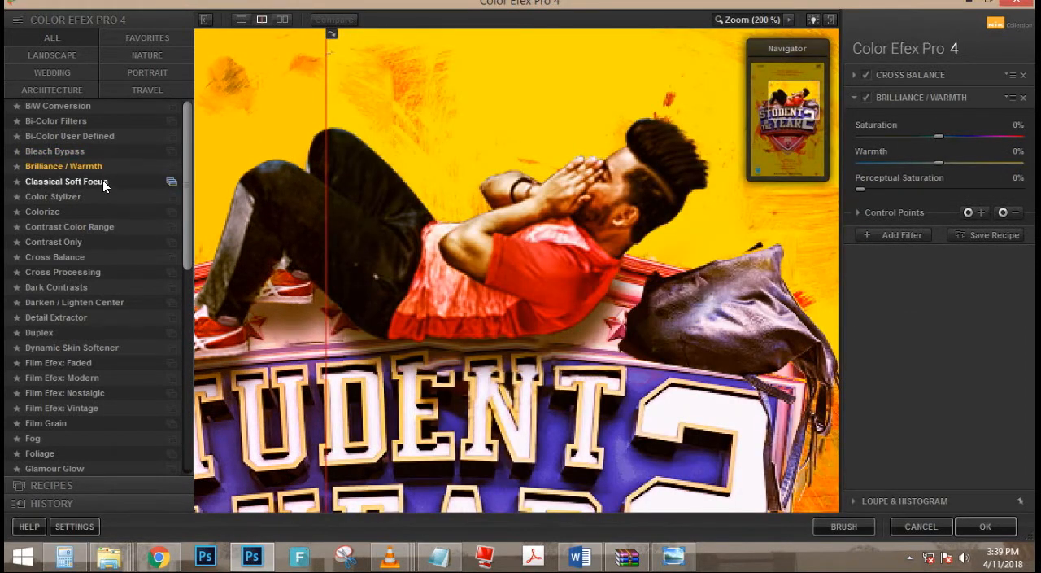
click(102, 181)
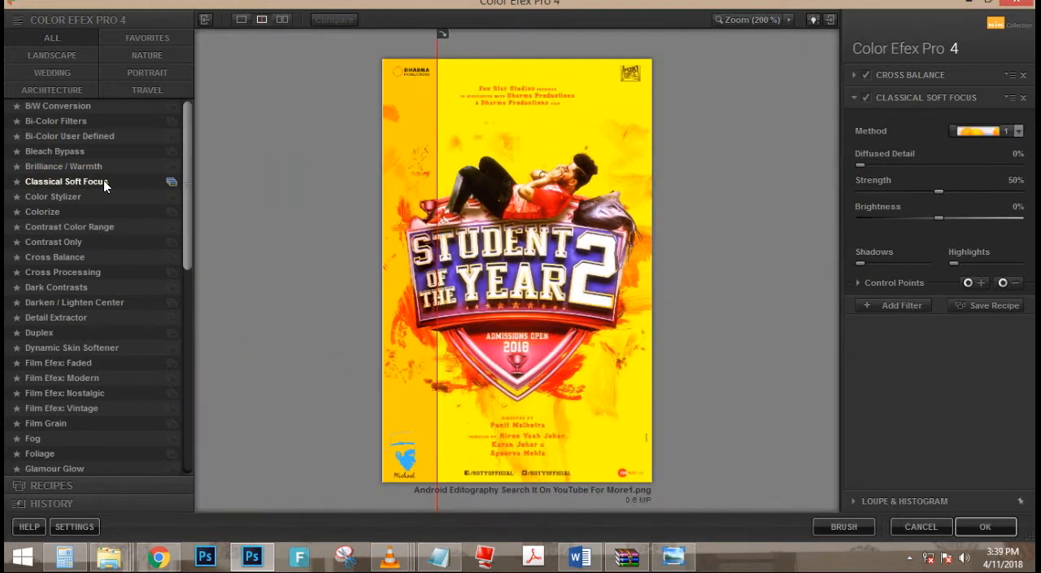
click(105, 197)
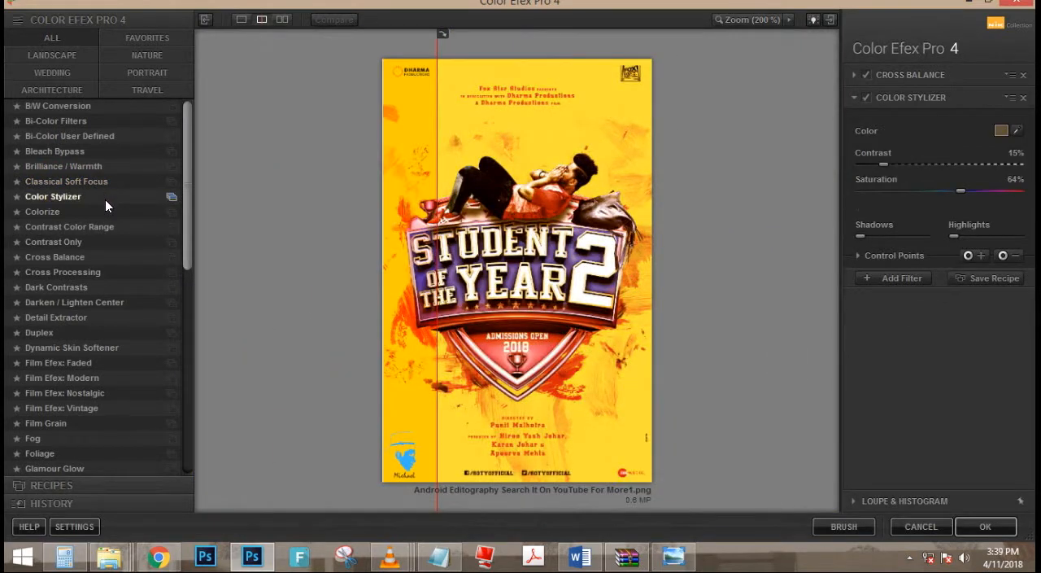
click(102, 209)
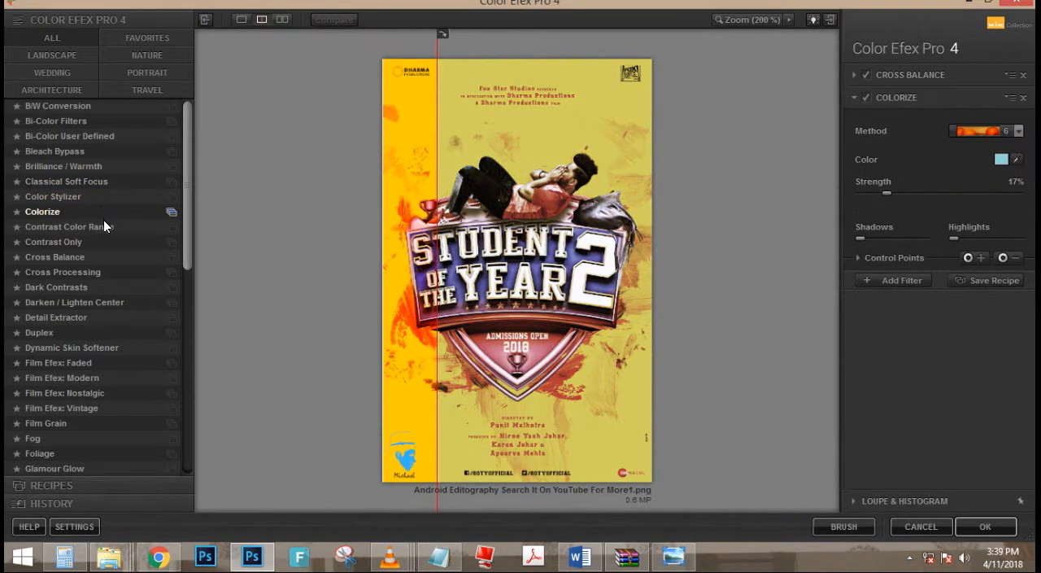
click(104, 223)
click(102, 239)
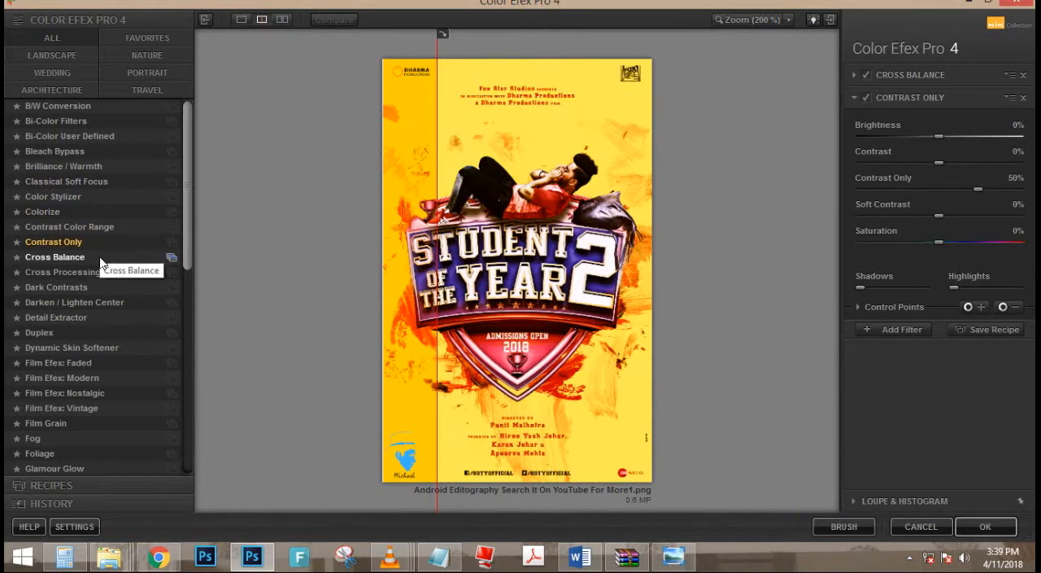
- Set the second filter to Cross Balance with Tungsten To Daylight (2) and add a third filter slot
click(99, 257)
click(983, 130)
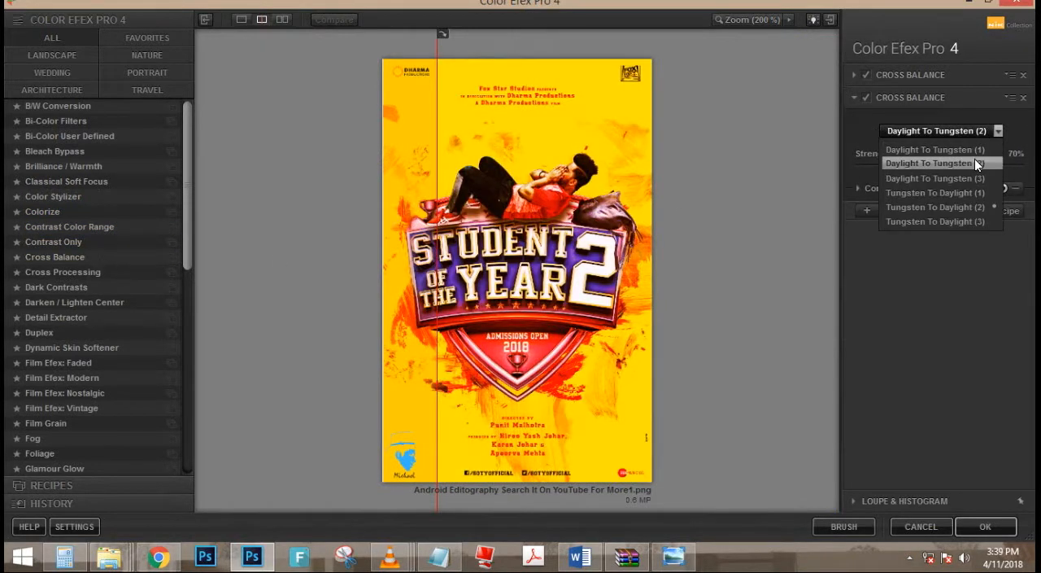
click(968, 206)
click(901, 211)
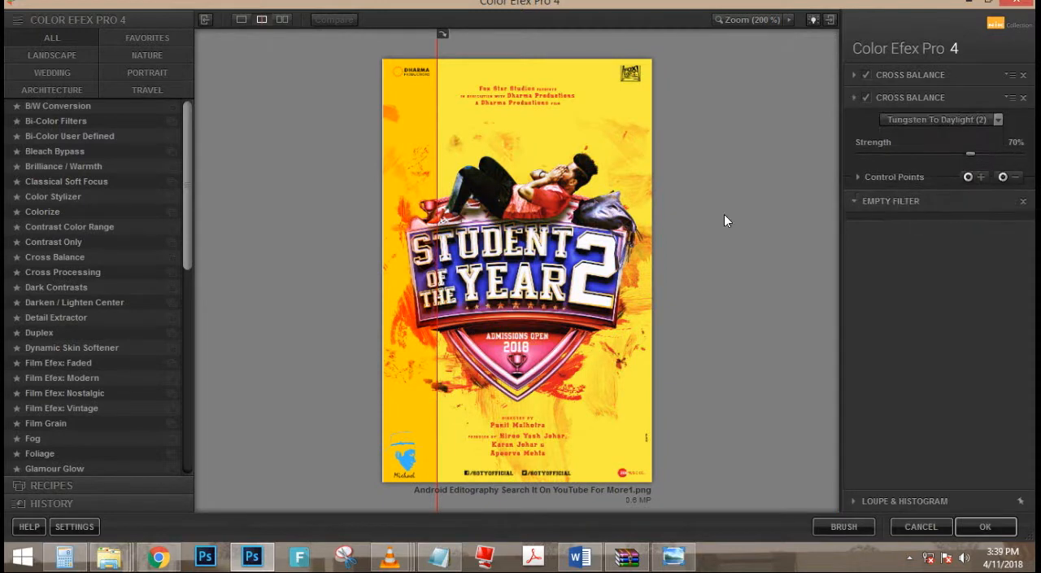
- Try Cross Processing with several methods, Dark Contrasts and Detail Extractor in the third filter slot
click(85, 302)
click(96, 273)
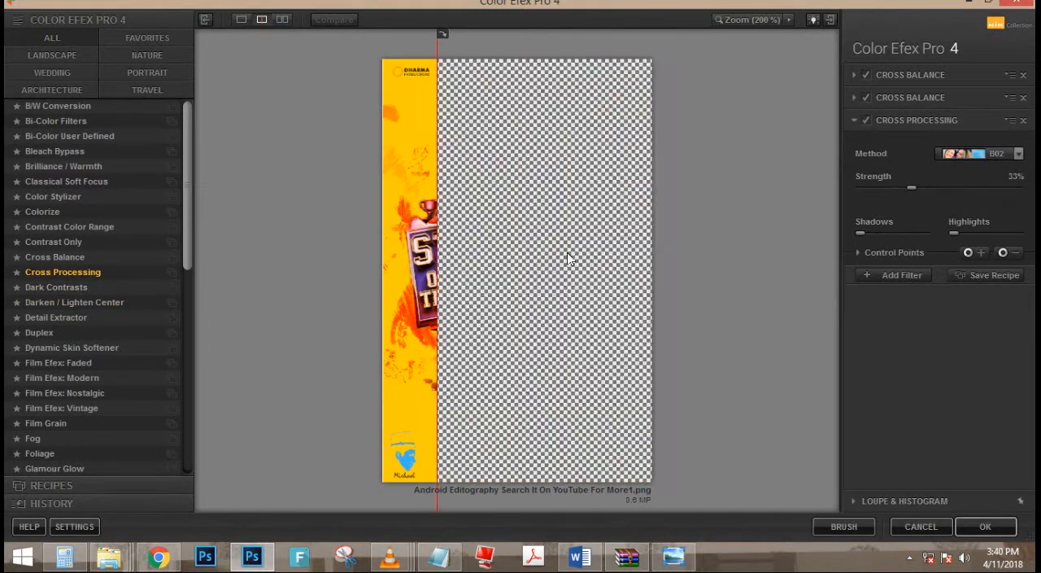
click(1010, 155)
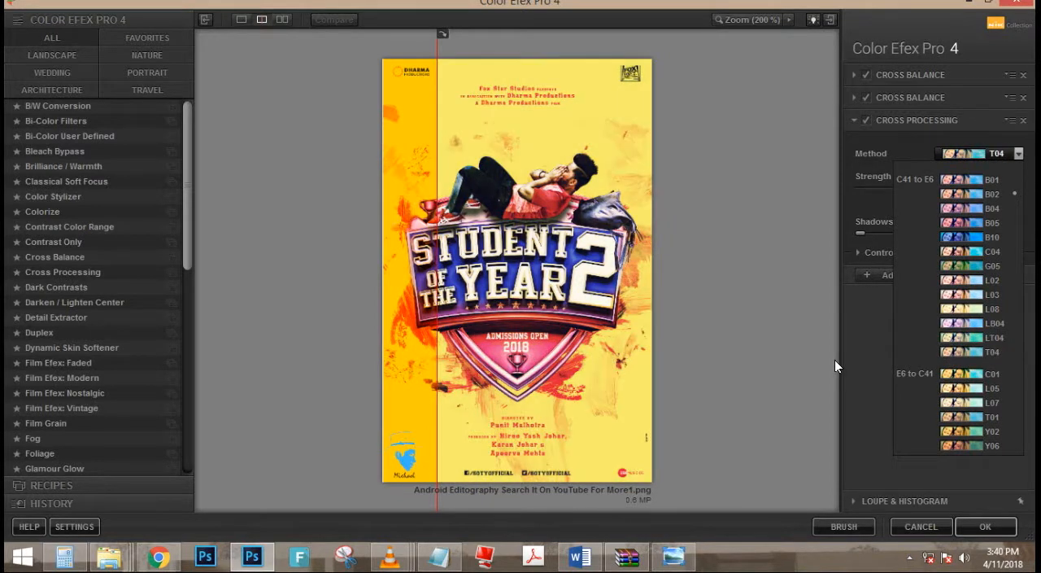
click(835, 359)
click(52, 286)
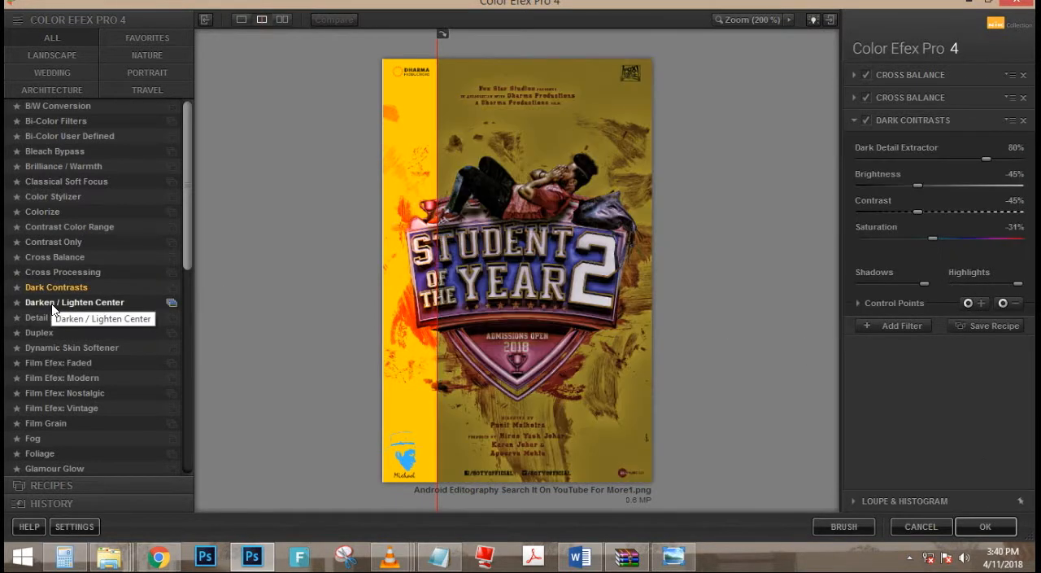
click(51, 302)
click(53, 314)
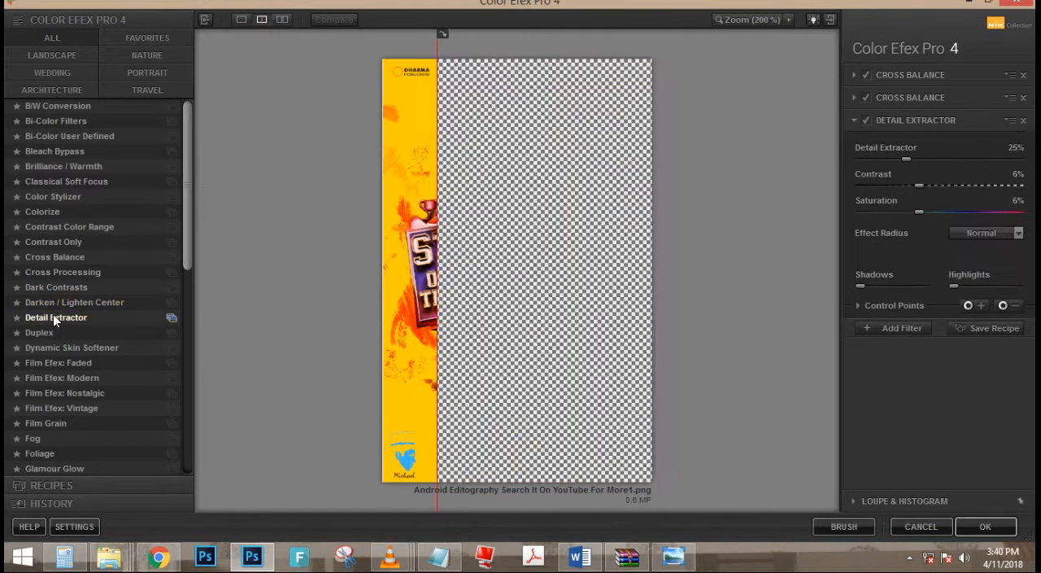
- Set the third filter to Darken / Lighten Center and apply the filter stack to the poster
click(53, 299)
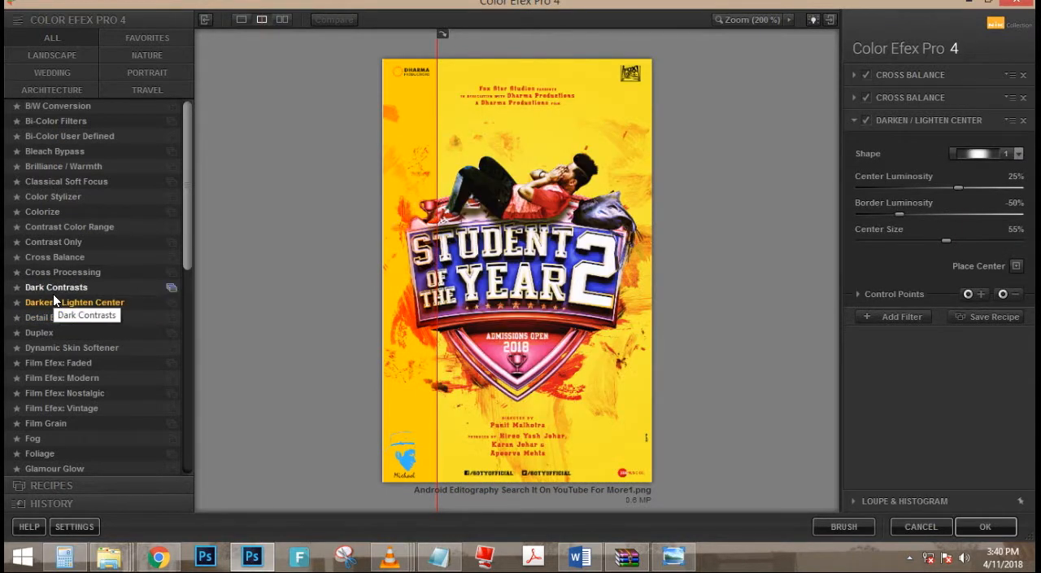
drag(456, 234, 487, 242)
click(895, 317)
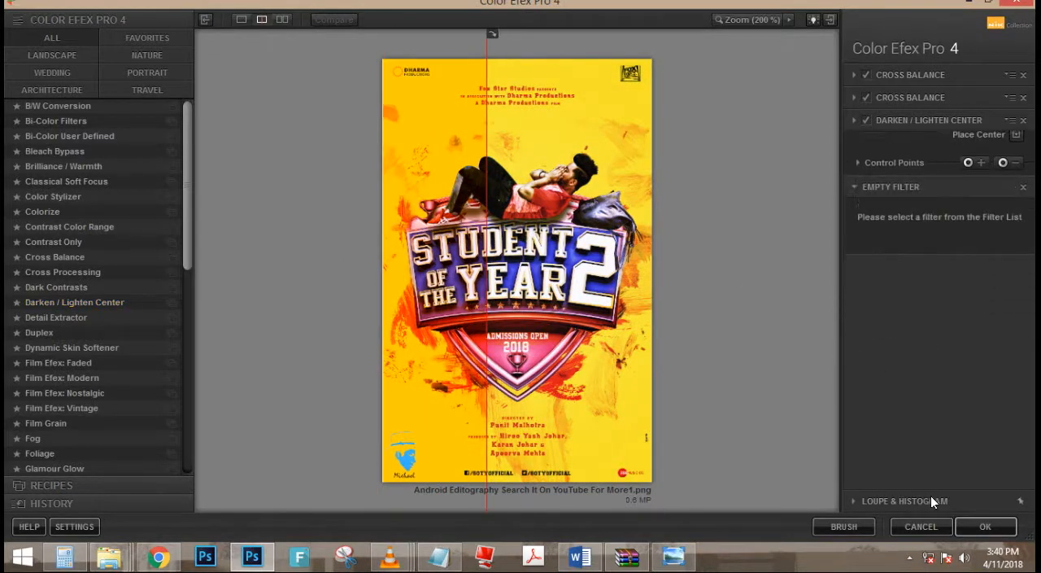
click(983, 526)
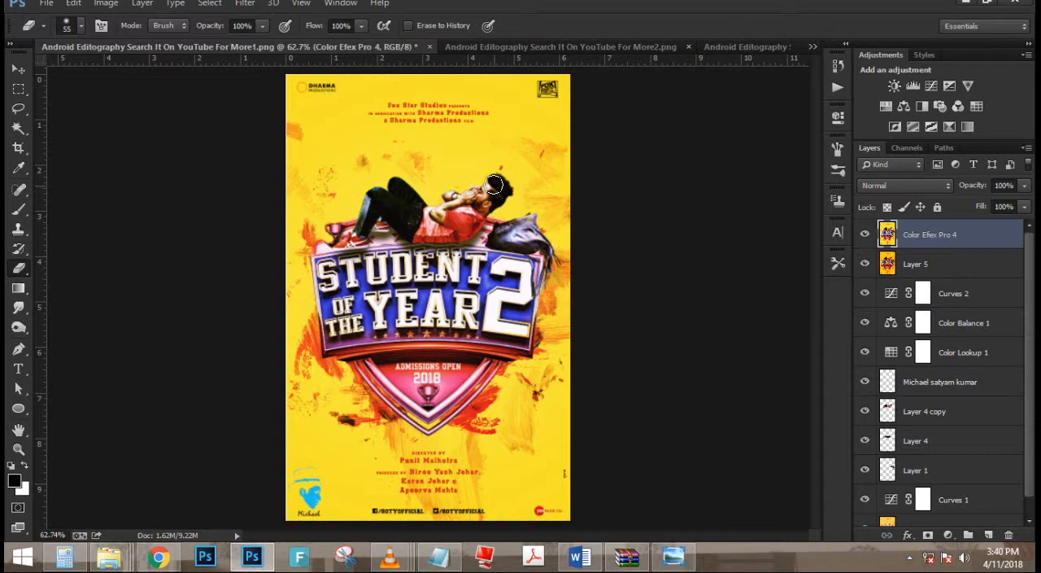
scroll(495, 185, up, 5)
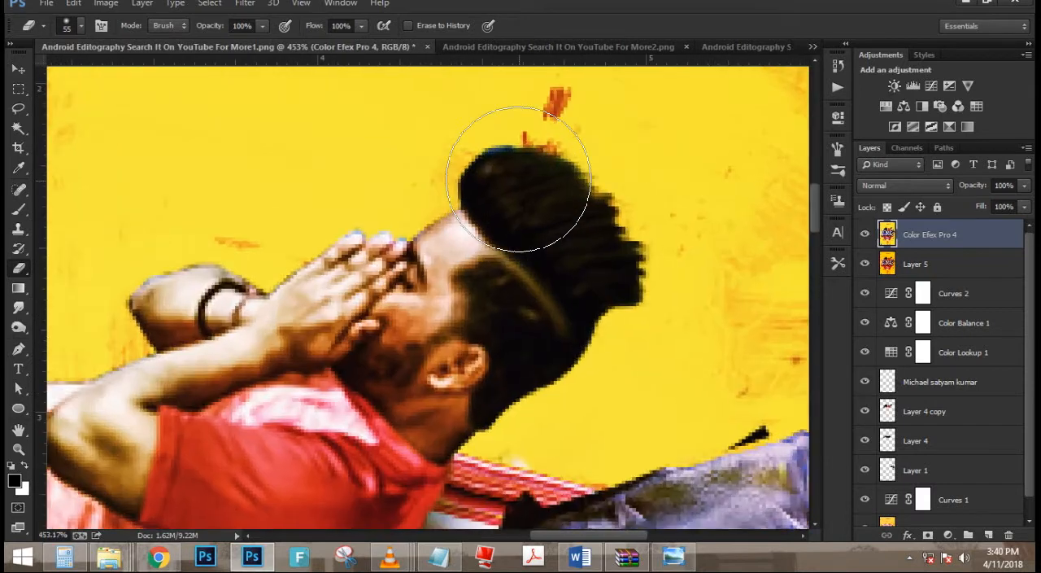
scroll(519, 179, down, 5)
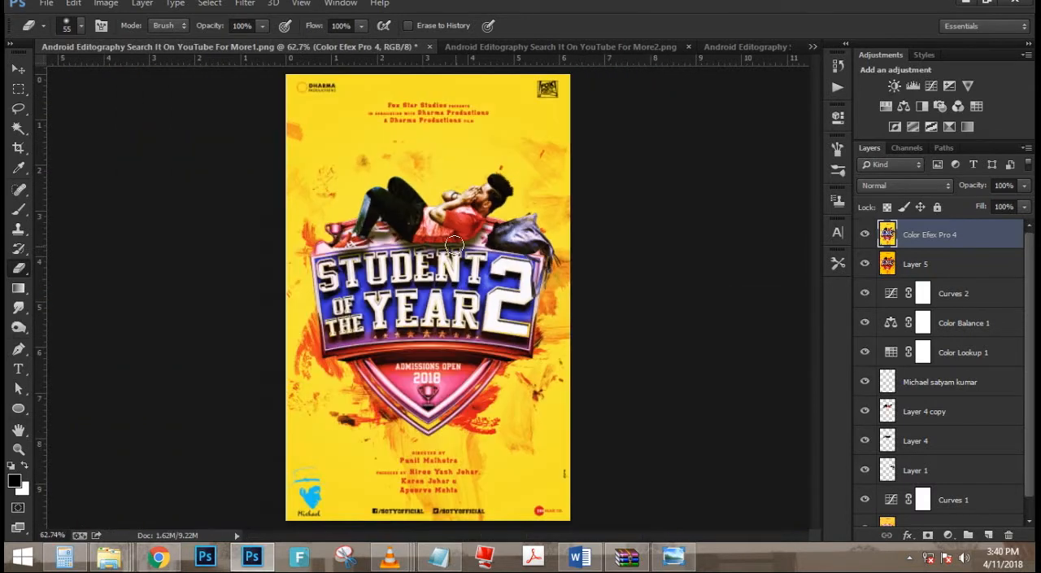
- Add a centred black text line in 53.2 pt Jacoba with the editor's full name followed by "Photoshop Editor"
key(t)
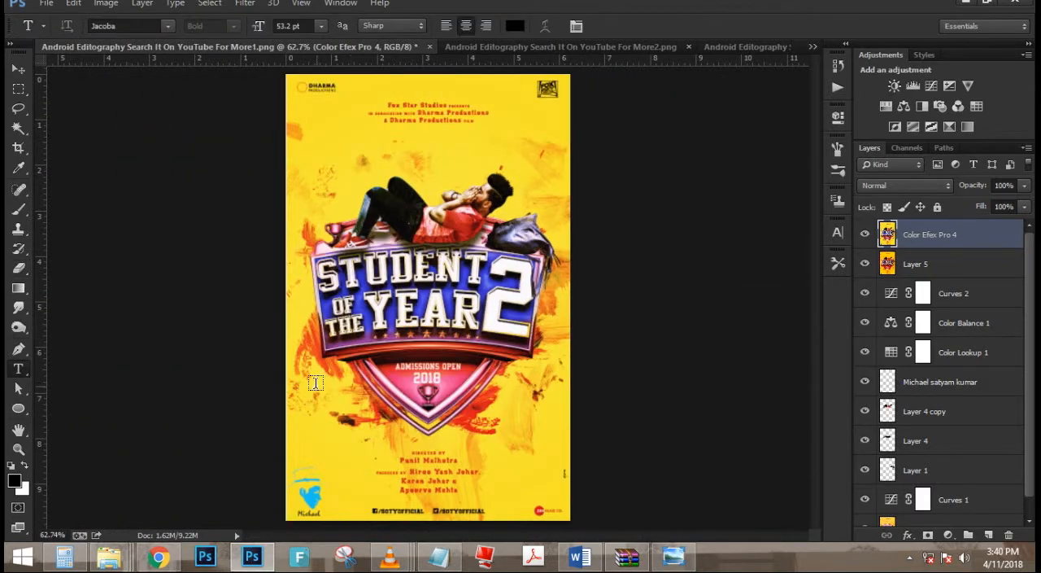
click(316, 382)
text(Sat)
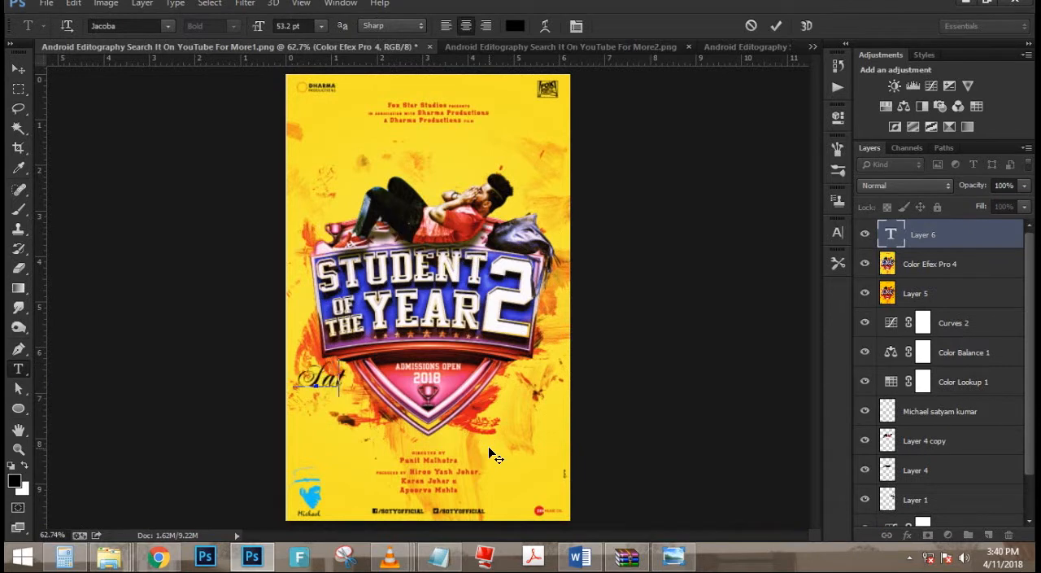
text(yam Ku)
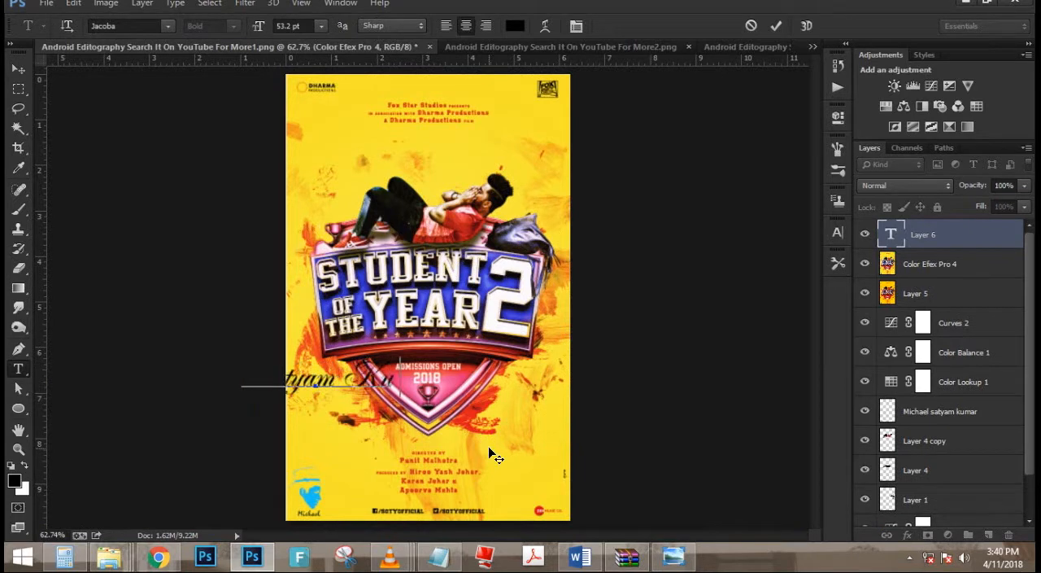
text(mar Potho)
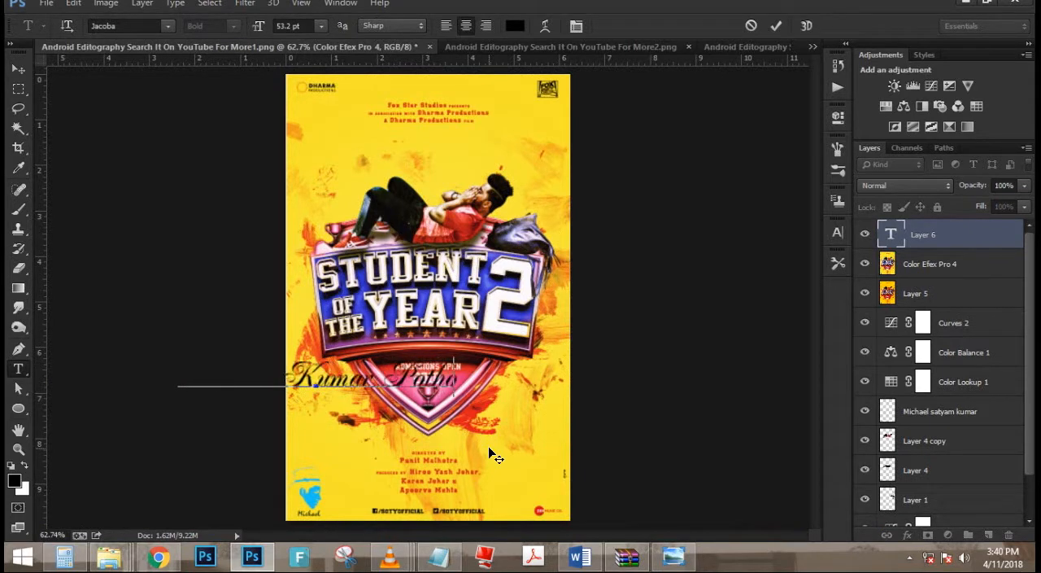
key(BackSpace)
key(BackSpace)
text(og)
key(BackSpace)
key(BackSpace)
key(BackSpace)
key(BackSpace)
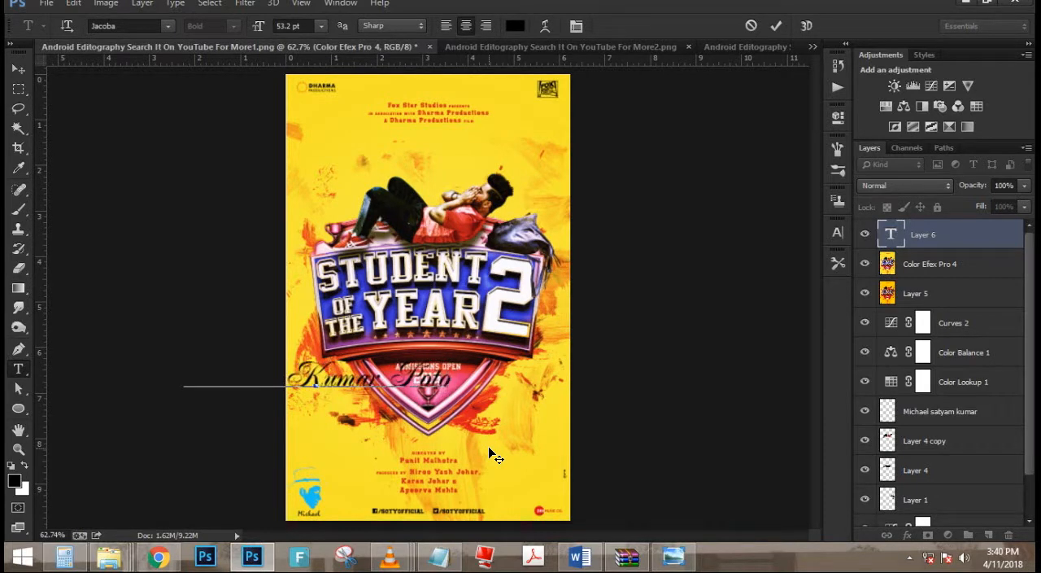
text(hotoshop)
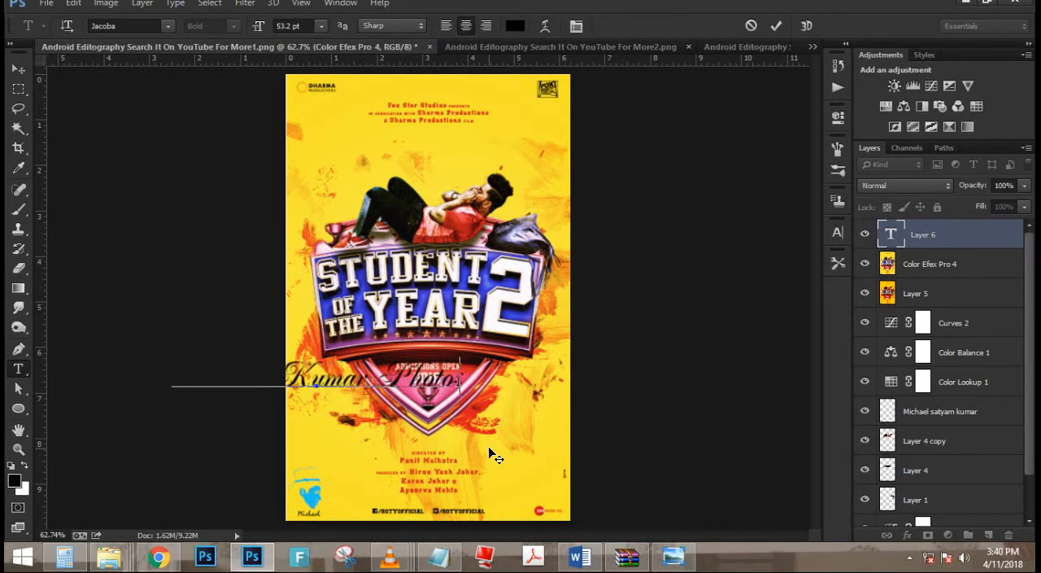
text( edit)
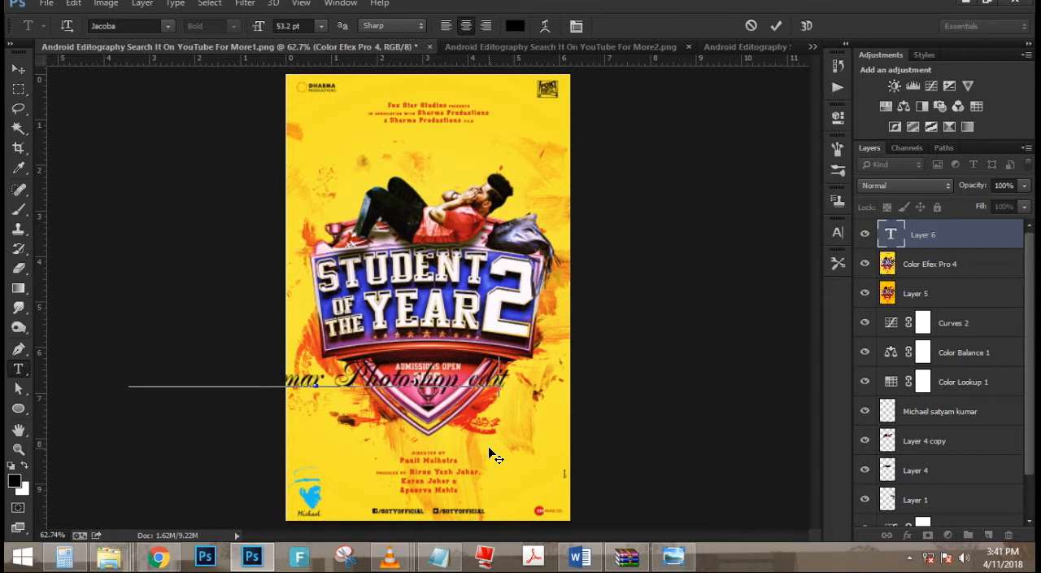
key(BackSpace)
key(BackSpace)
key(BackSpace)
key(BackSpace)
text(Editor)
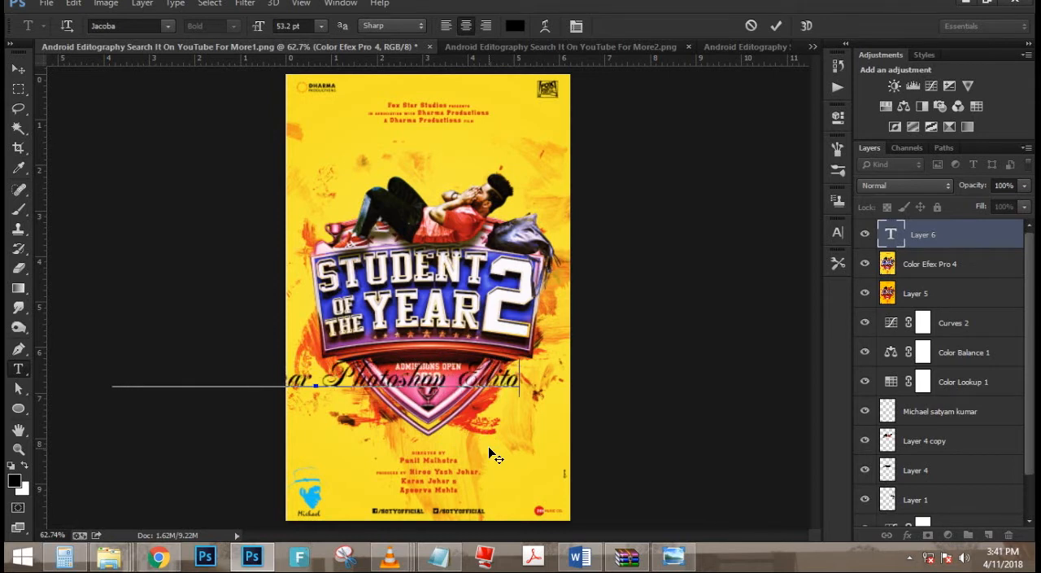
key(ctrl+a)
drag(469, 448, 547, 253)
click(777, 26)
- Reduce the credit text to 26.2 pt and place it between the Dharma Productions and Fox logos above the studio credits
scroll(381, 145, up, 6)
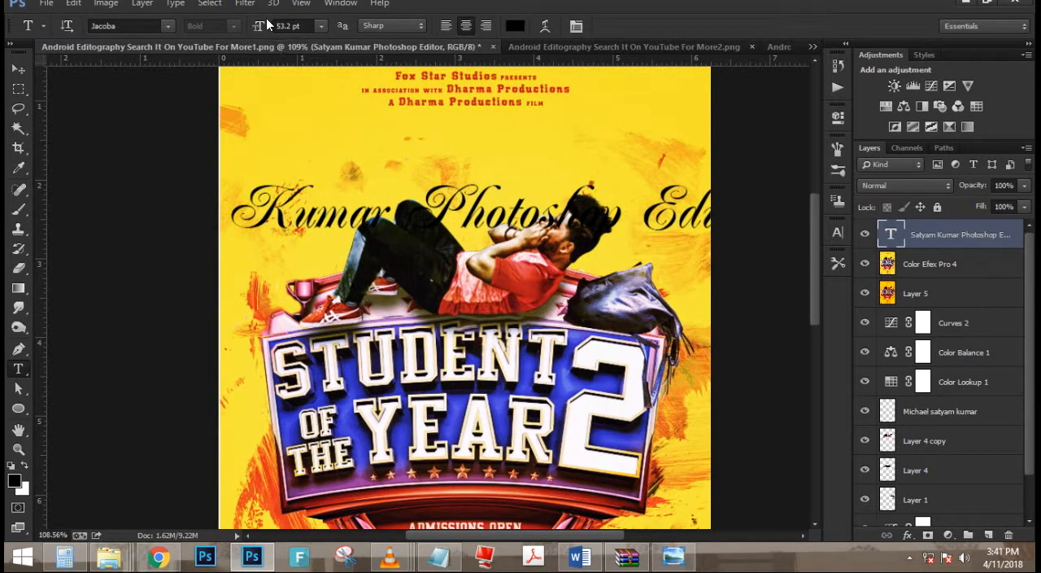
drag(269, 26, 261, 31)
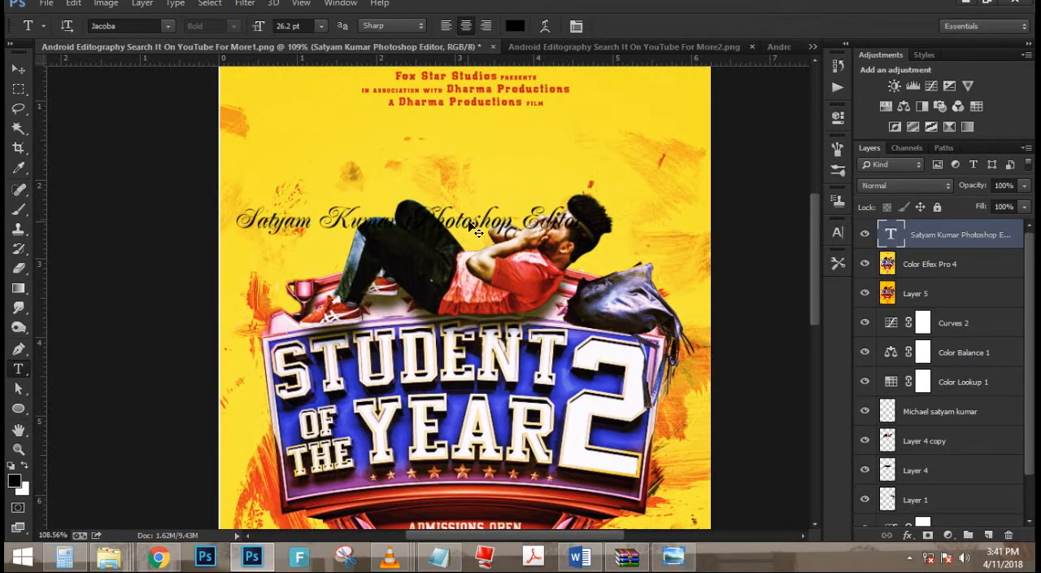
drag(469, 222, 463, 149)
drag(485, 195, 464, 427)
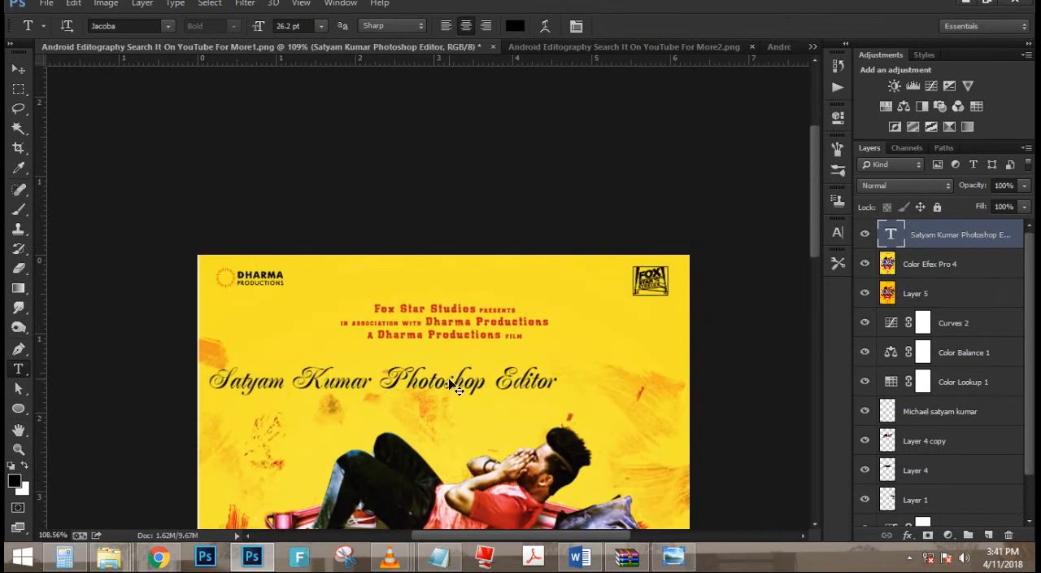
drag(455, 387, 525, 285)
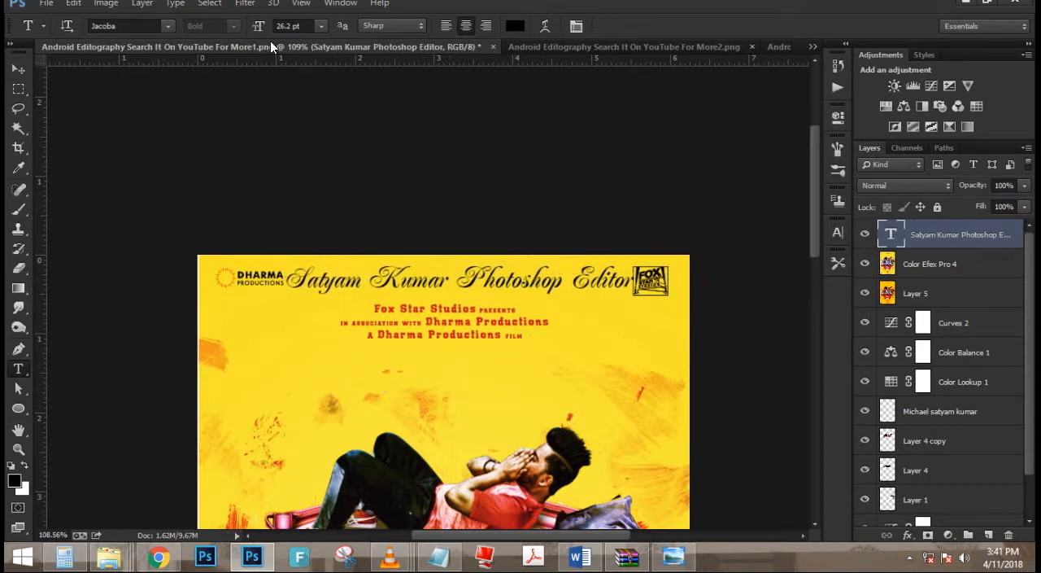
- Reduce the editor credit text to 17.2 pt and nudge it down to sit just above the studio credits
drag(263, 34, 257, 30)
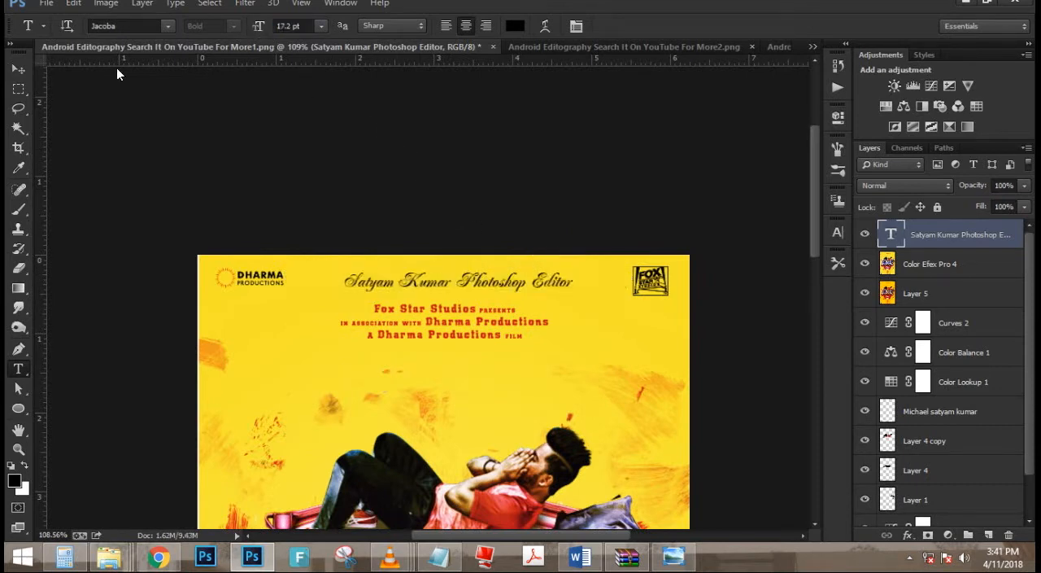
click(18, 73)
key(Down)
key(Down)
key(Down)
key(Down)
key(Down)
key(Down)
key(Down)
key(Down)
key(Down)
key(Down)
key(Down)
key(Down)
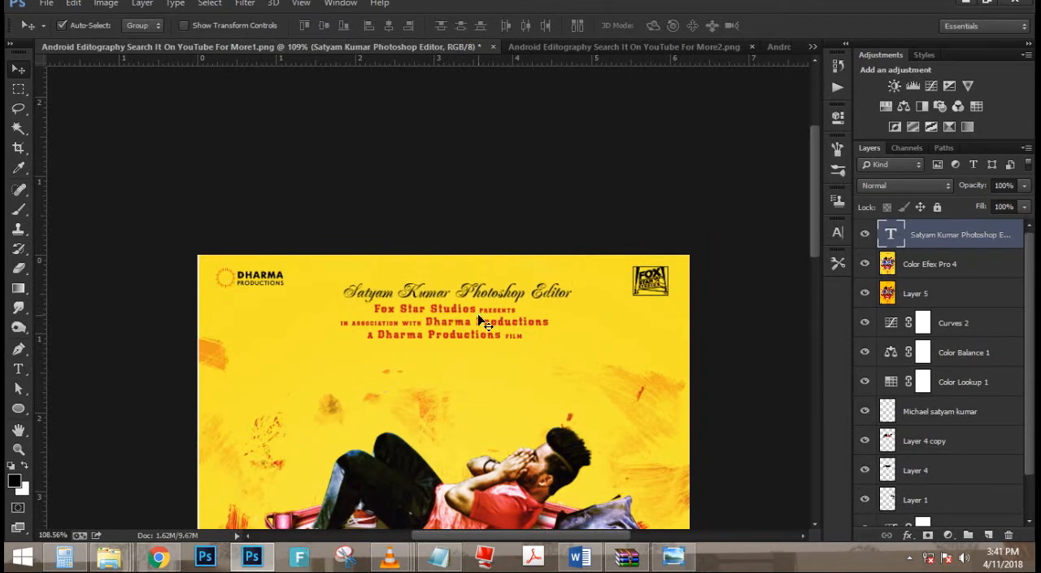
key(ctrl+0)
scroll(447, 268, up, 1)
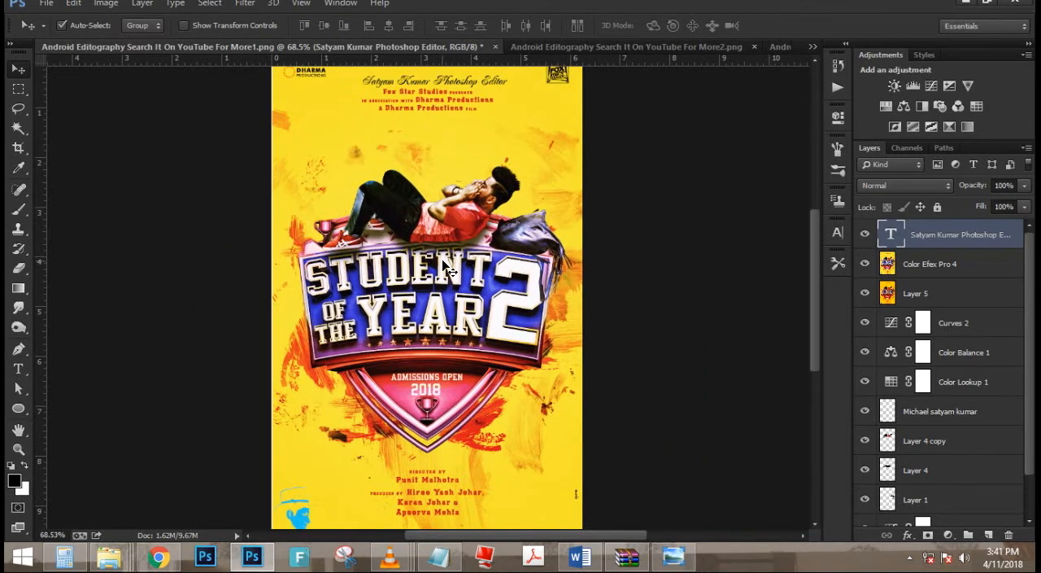
scroll(510, 332, down, 1)
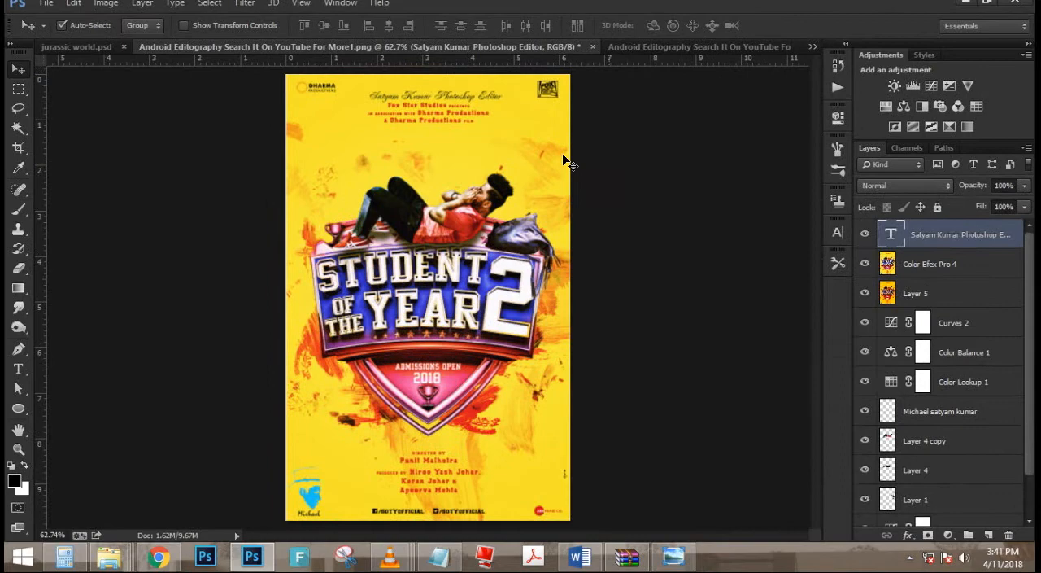
scroll(569, 162, up, 3)
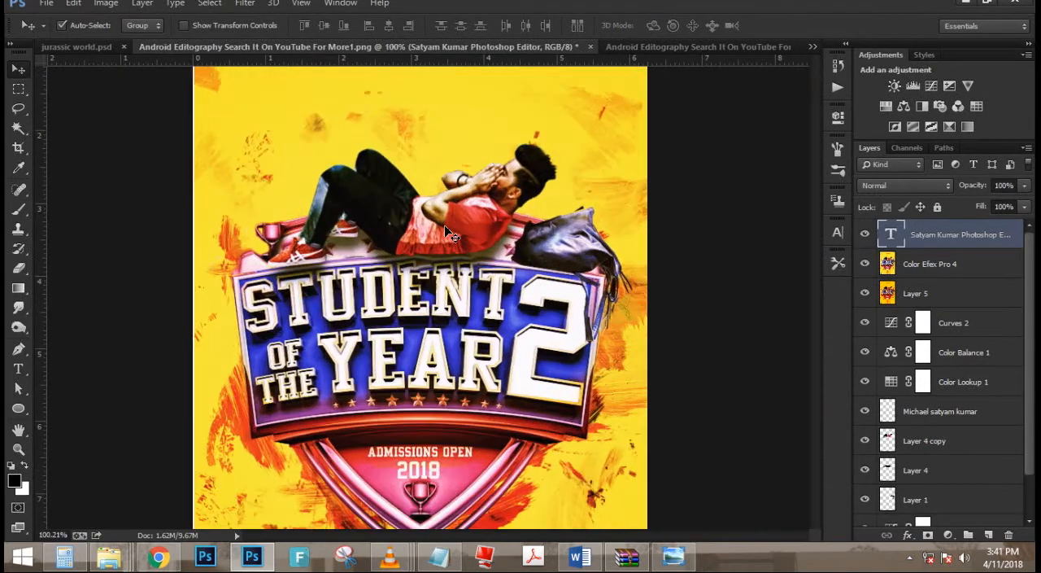
scroll(480, 192, down, 5)
scroll(480, 192, up, 1)
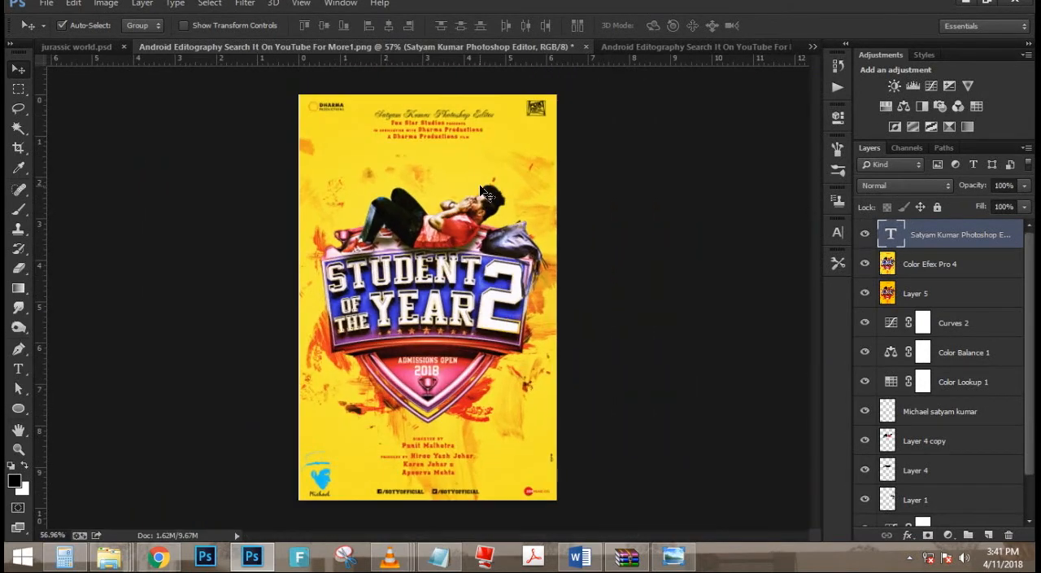
- Save the poster as a layered Photoshop file named "Student of the years 2" in the "19-7-2017 Photoshop File work" folder on music (G:)
key(ctrl+shift+s)
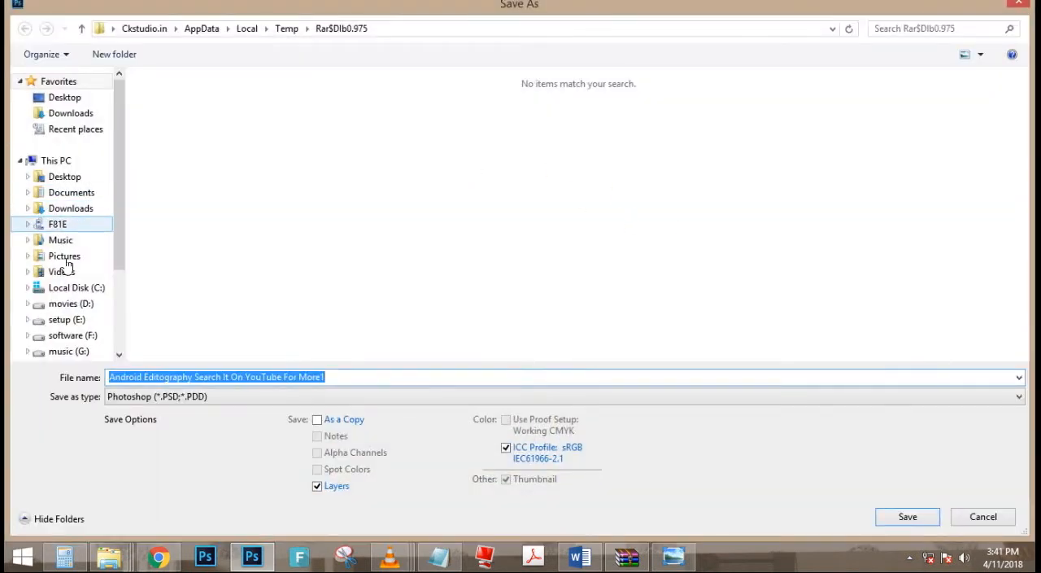
click(83, 352)
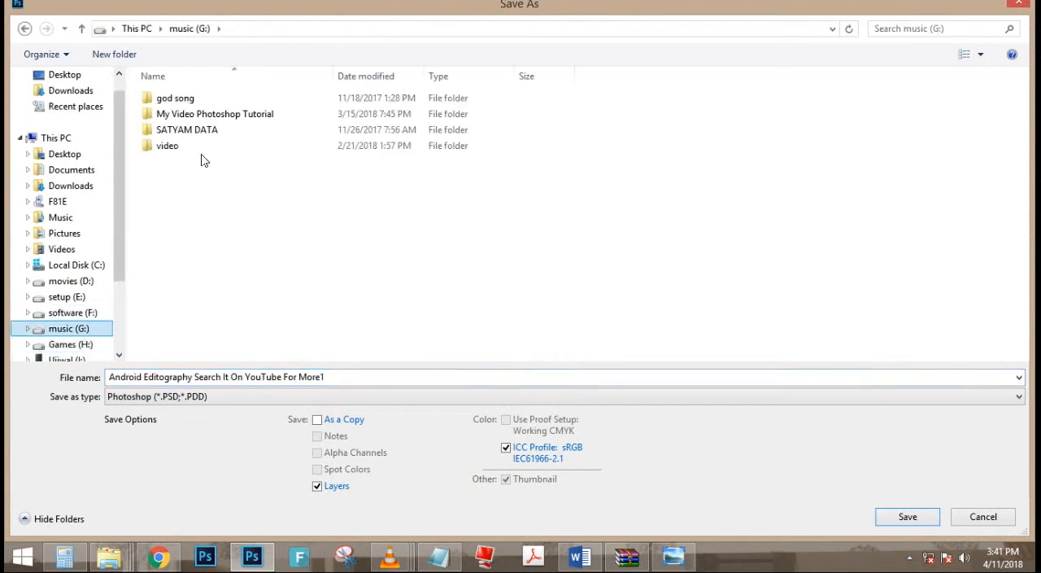
double_click(222, 129)
double_click(223, 162)
double_click(186, 139)
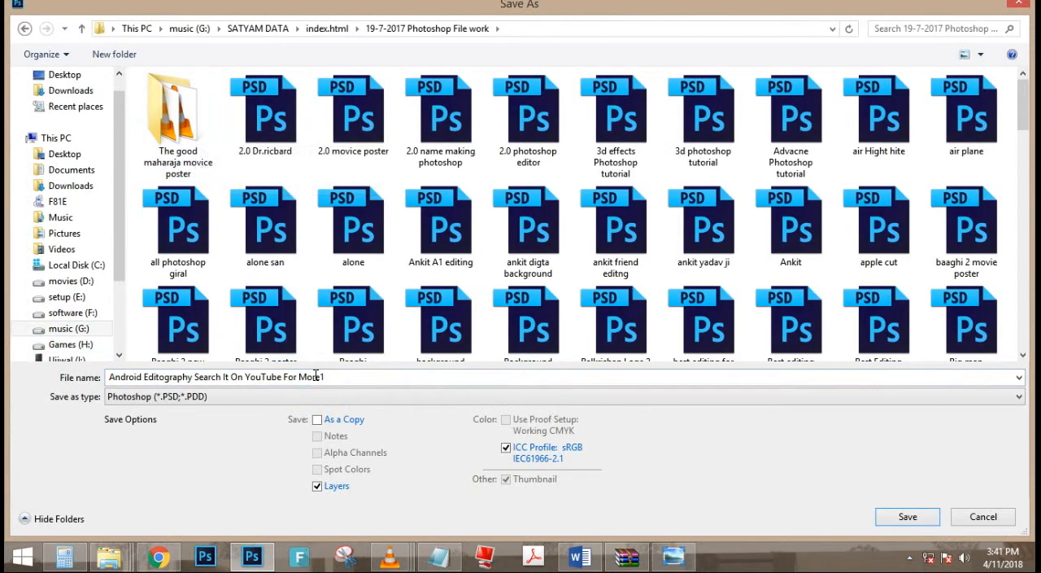
click(353, 378)
text(Stud)
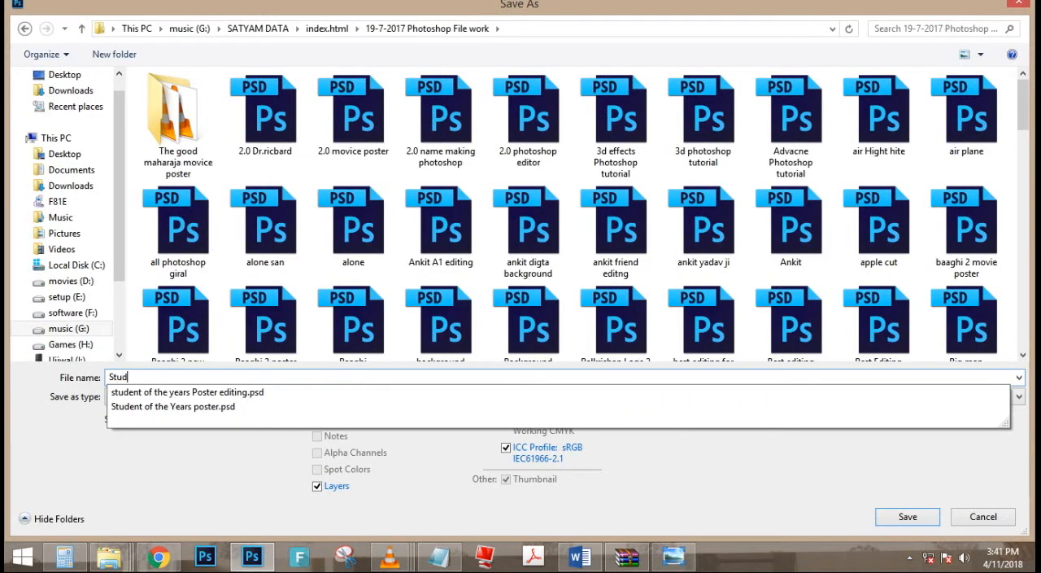
text(ent of te)
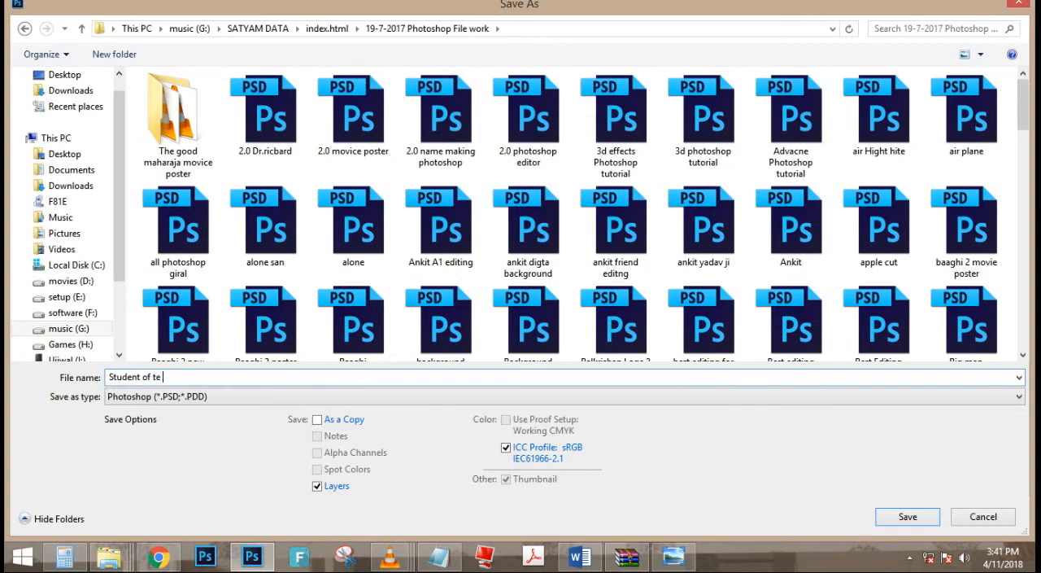
key(BackSpace)
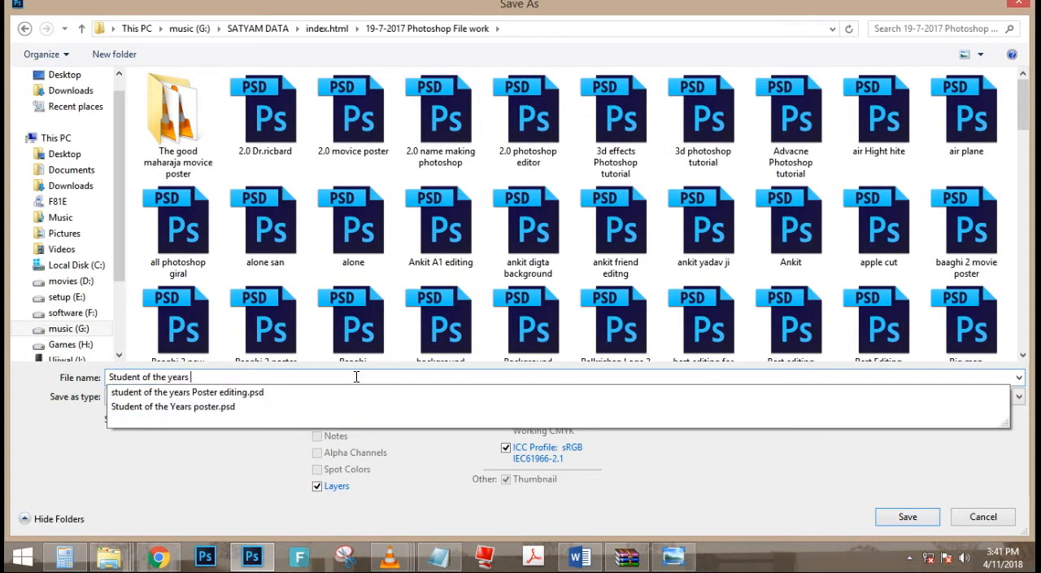
text(he years 2)
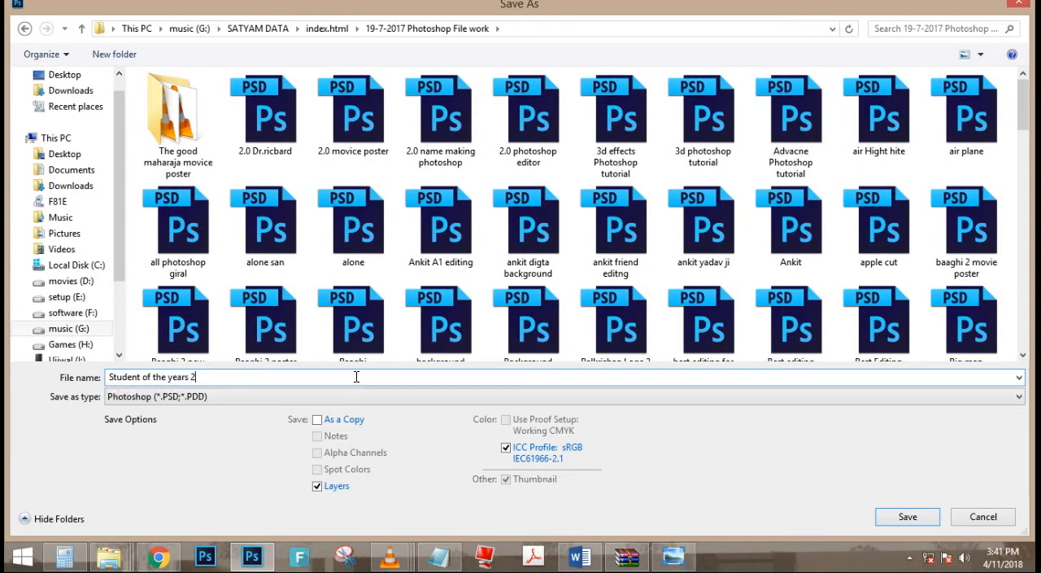
click(908, 516)
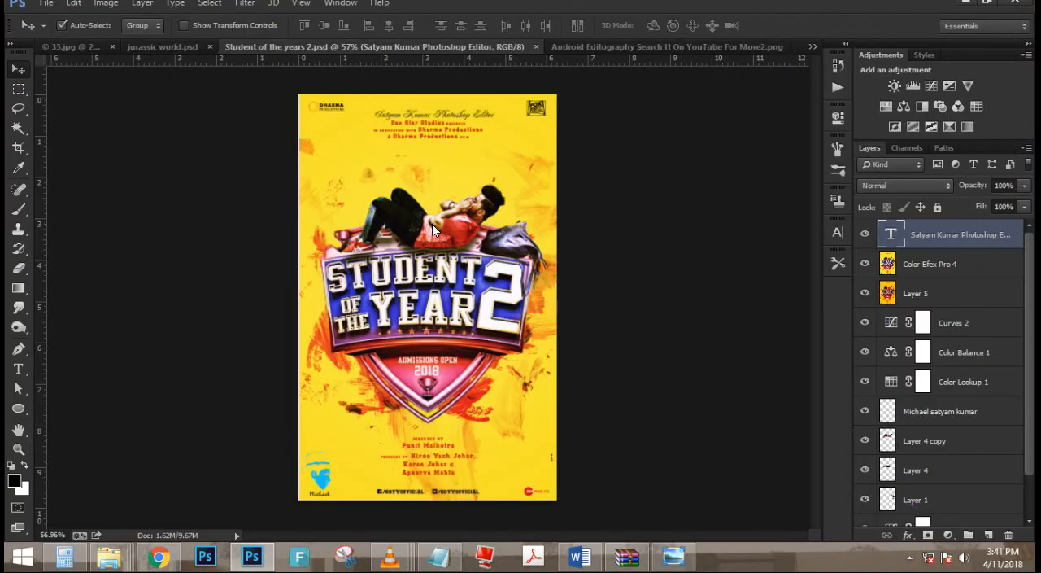
- Save a JPEG copy of the poster in the parent "index.html" folder at quality 12, keeping the name "Student of the years 2"
key(ctrl+shift+s)
click(474, 396)
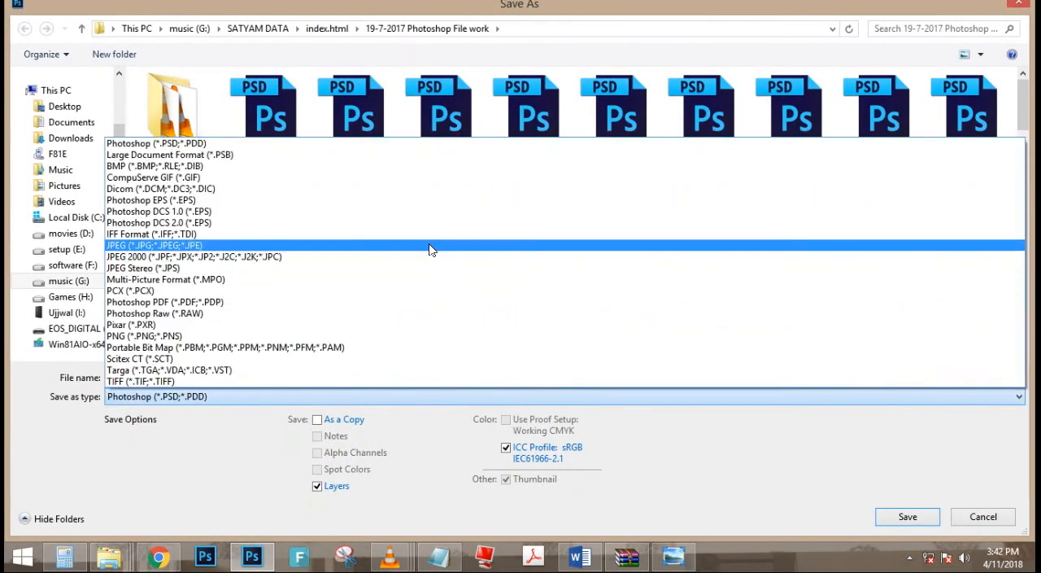
click(428, 246)
click(326, 28)
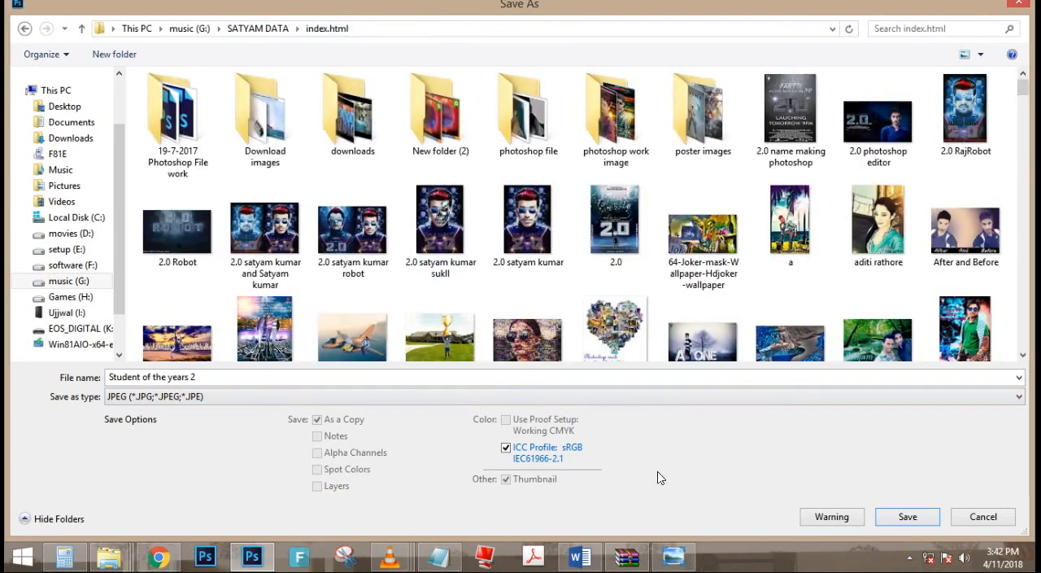
click(892, 521)
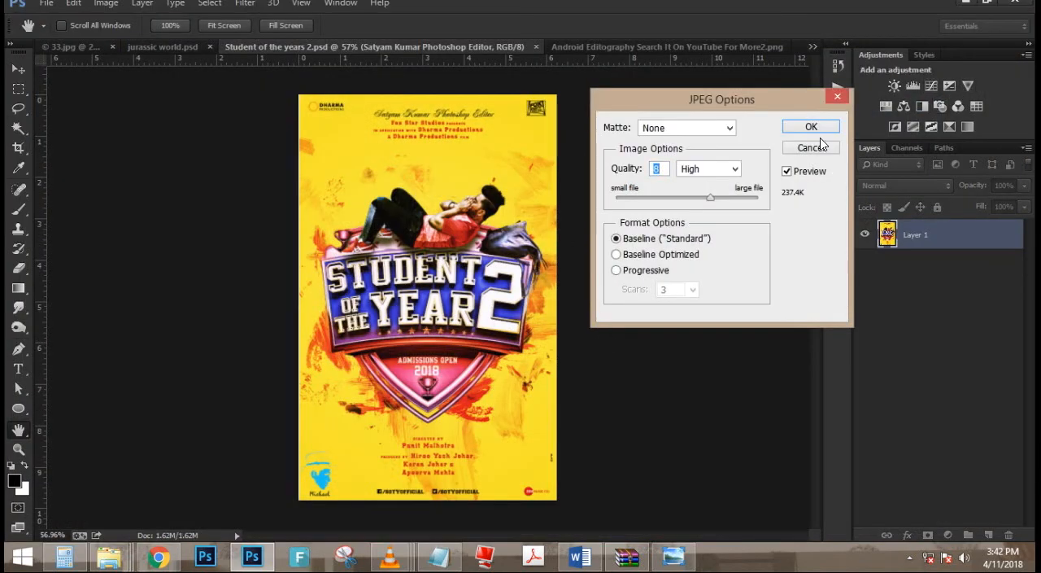
text(12)
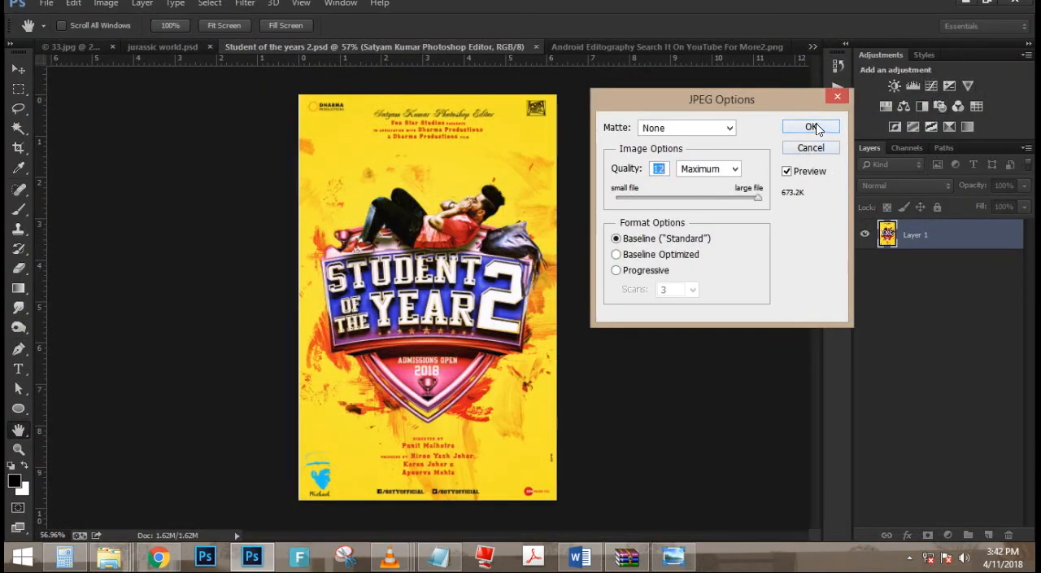
click(806, 128)
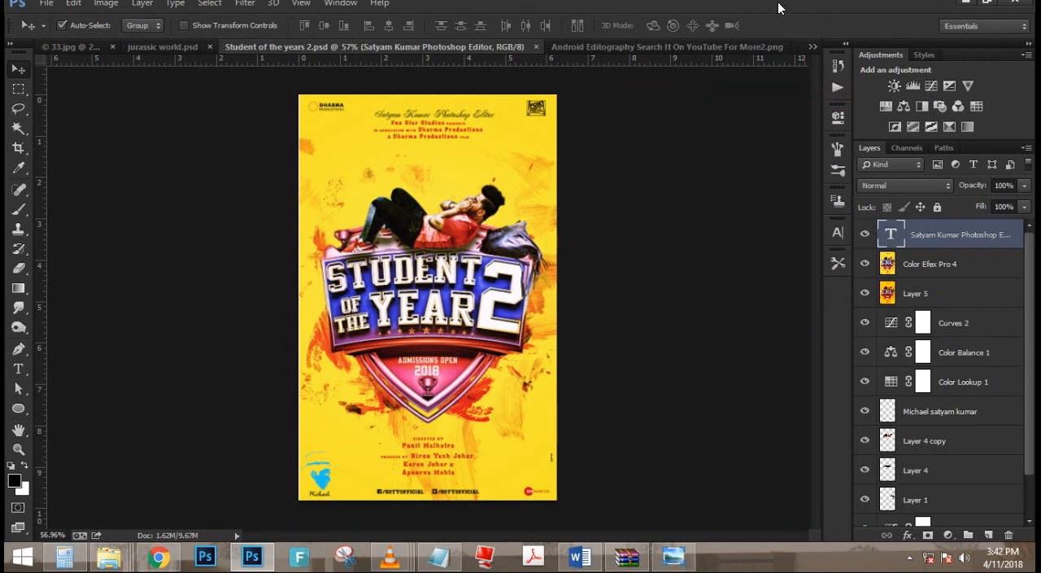